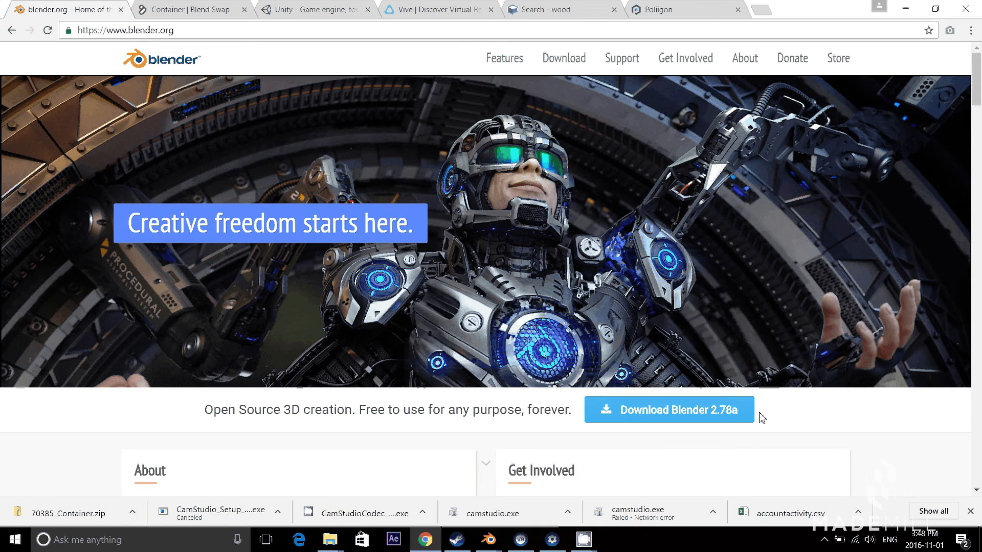
Step: Go to the Blend Swap site's home page and open its listing of blends
{"action": "left_click", "coordinate": [194, 10]}
{"action": "left_click", "coordinate": [221, 59]}
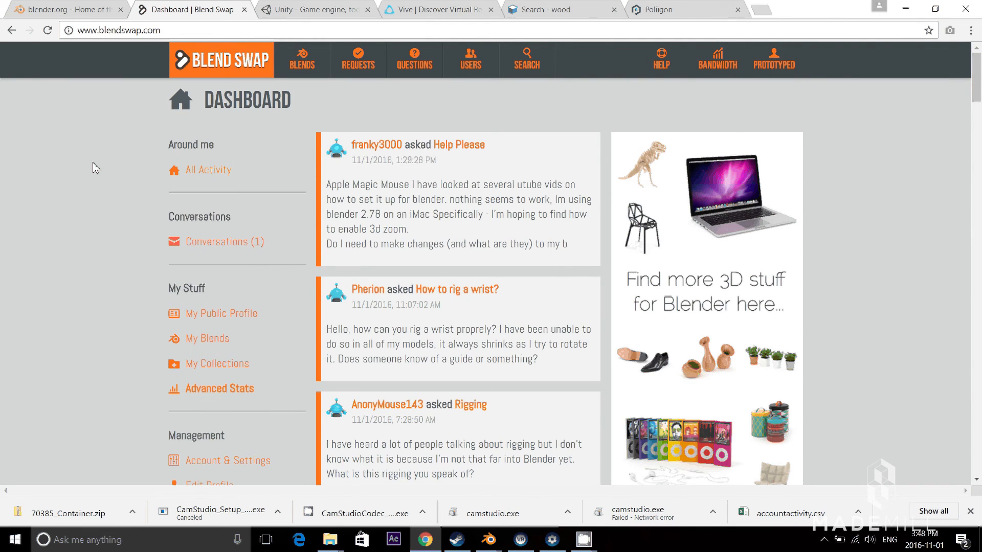
{"action": "mouse_move", "coordinate": [302, 69]}
{"action": "left_click", "coordinate": [319, 112]}
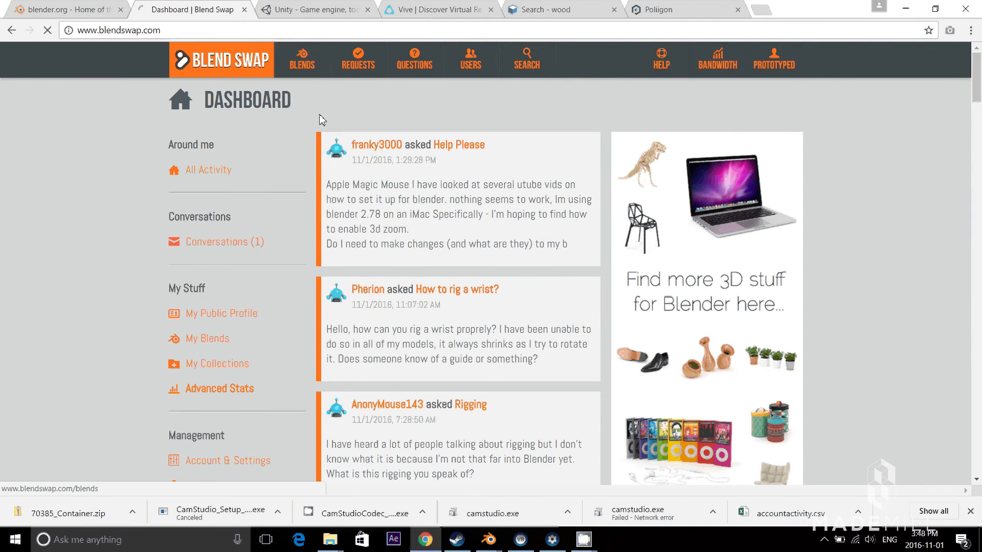
Step: Look through the models in the blends listing and examine the license badges on their thumbnails
{"action": "scroll", "coordinate": [120, 166], "scroll_direction": "down", "scroll_amount": 1}
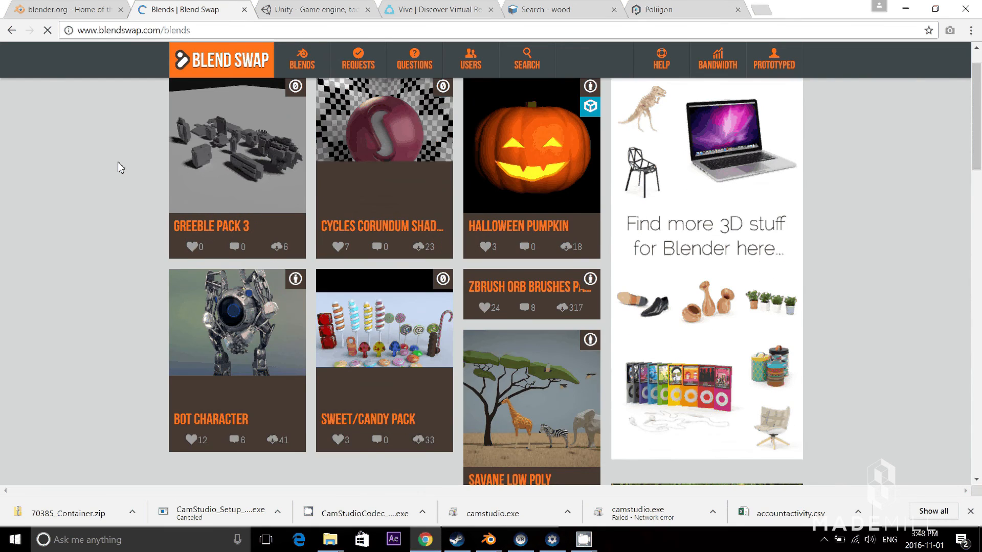
{"action": "scroll", "coordinate": [121, 168], "scroll_direction": "down", "scroll_amount": 1}
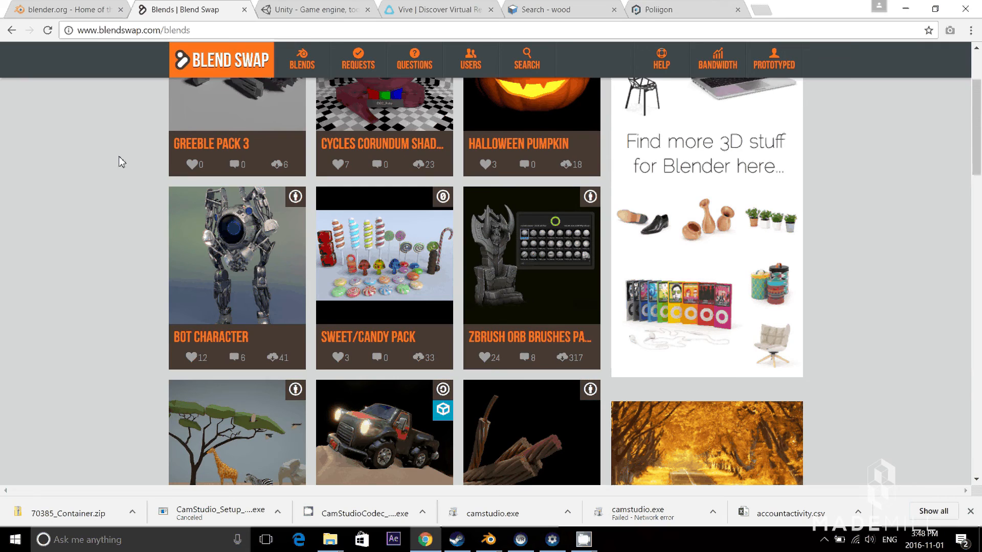
{"action": "scroll", "coordinate": [121, 162], "scroll_direction": "down", "scroll_amount": 1}
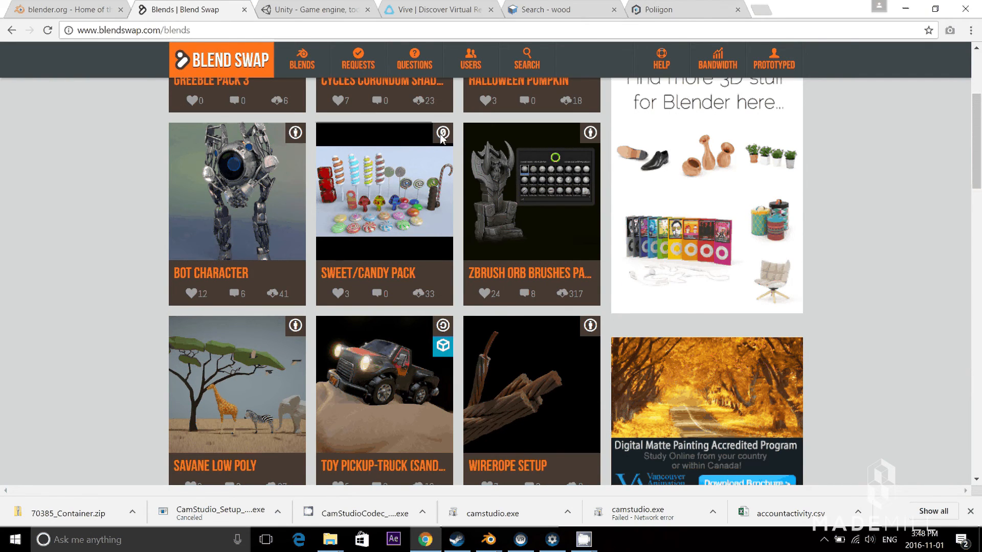
{"action": "mouse_move", "coordinate": [441, 136]}
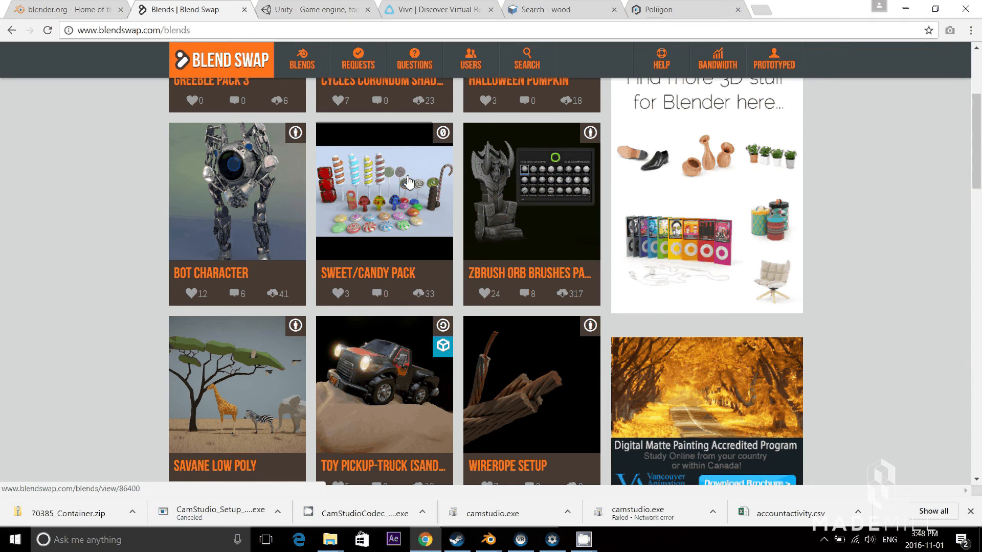
{"action": "scroll", "coordinate": [387, 213], "scroll_direction": "down", "scroll_amount": 1}
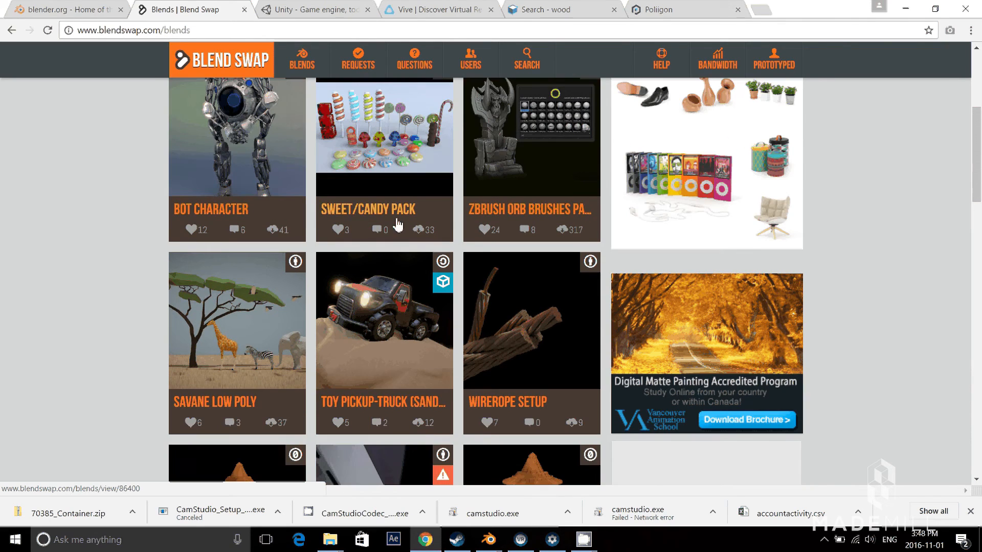
{"action": "mouse_move", "coordinate": [439, 263]}
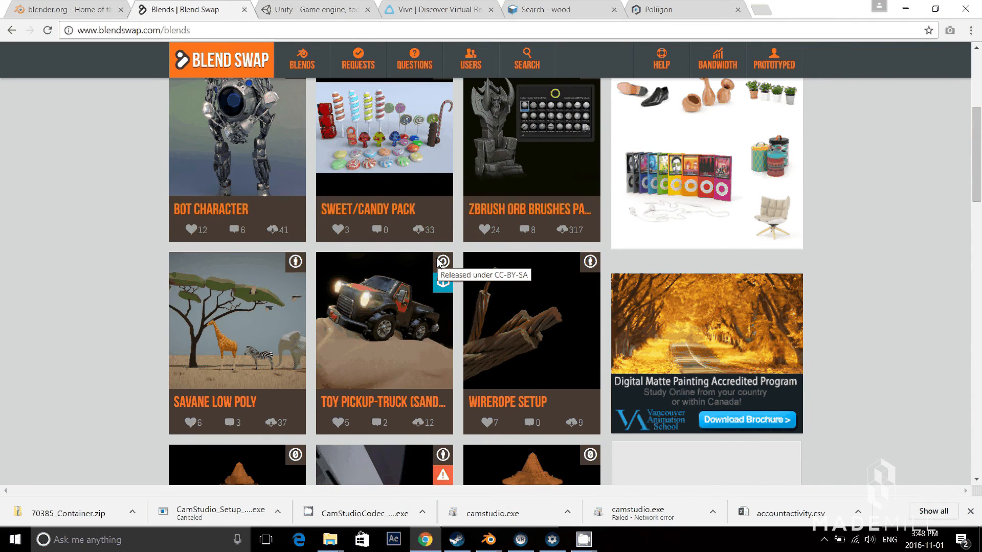
{"action": "scroll", "coordinate": [437, 265], "scroll_direction": "down", "scroll_amount": 4}
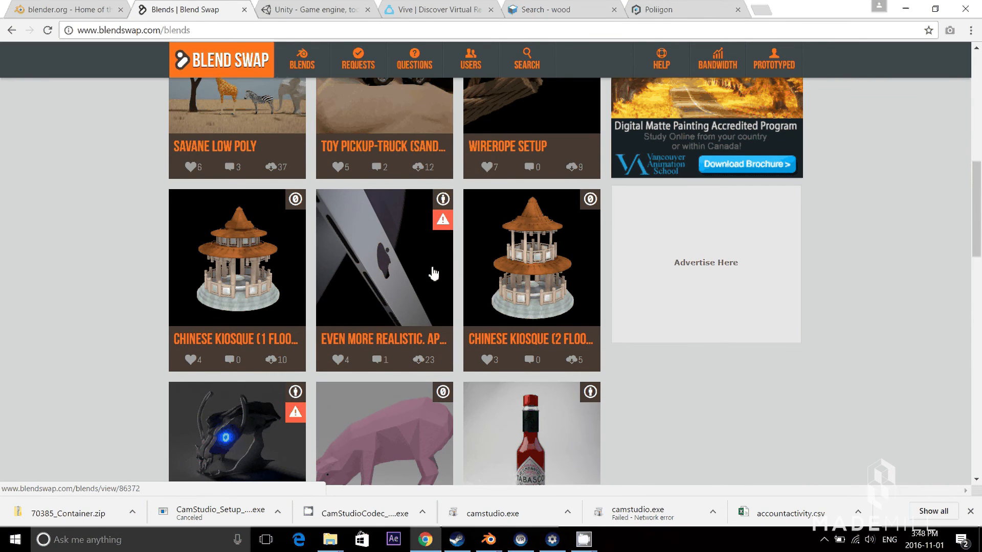
{"action": "scroll", "coordinate": [434, 274], "scroll_direction": "down", "scroll_amount": 1}
{"action": "scroll", "coordinate": [426, 302], "scroll_direction": "down", "scroll_amount": 2}
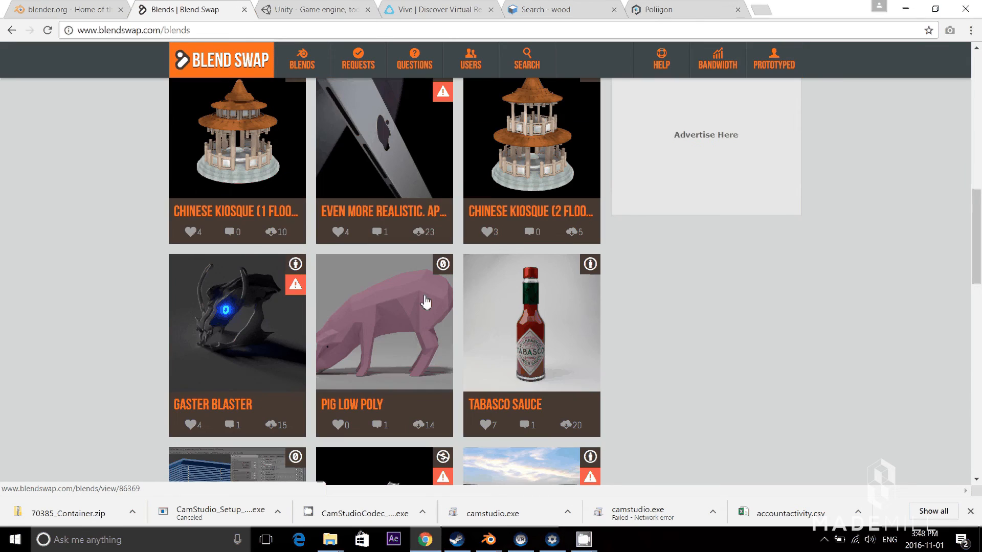
{"action": "scroll", "coordinate": [468, 307], "scroll_direction": "down", "scroll_amount": 3}
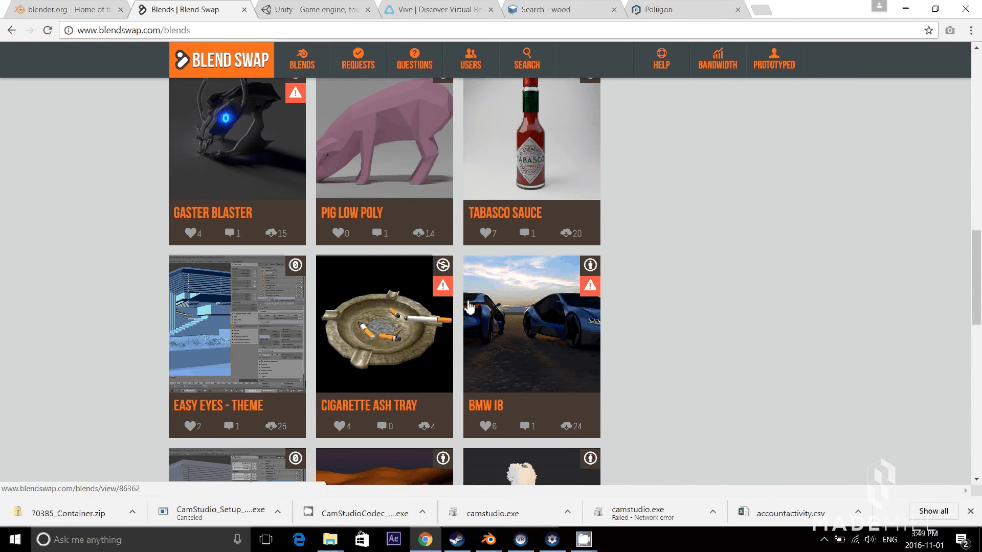
{"action": "scroll", "coordinate": [468, 307], "scroll_direction": "up", "scroll_amount": 6}
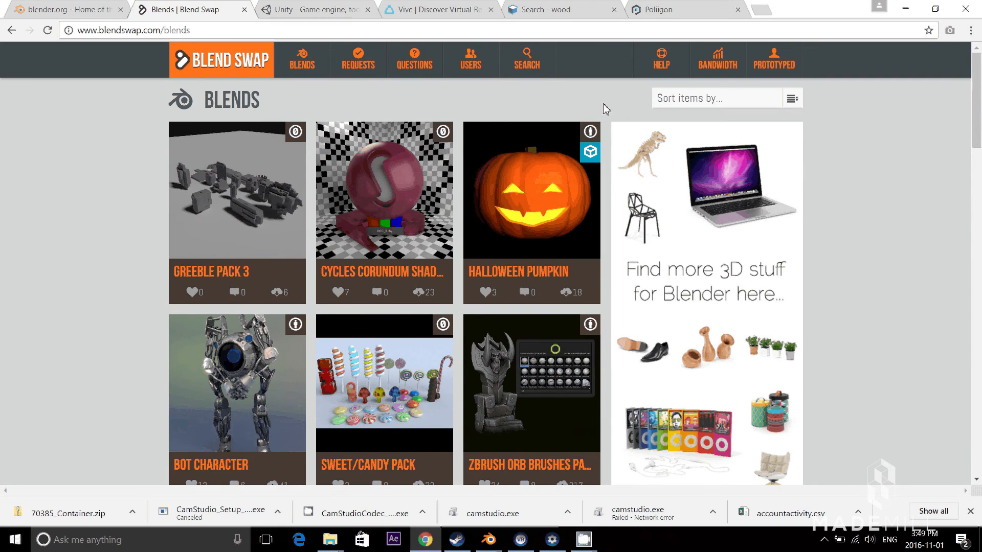
Step: Search the blends for "shipping container" and look through the matching models
{"action": "left_click", "coordinate": [527, 59]}
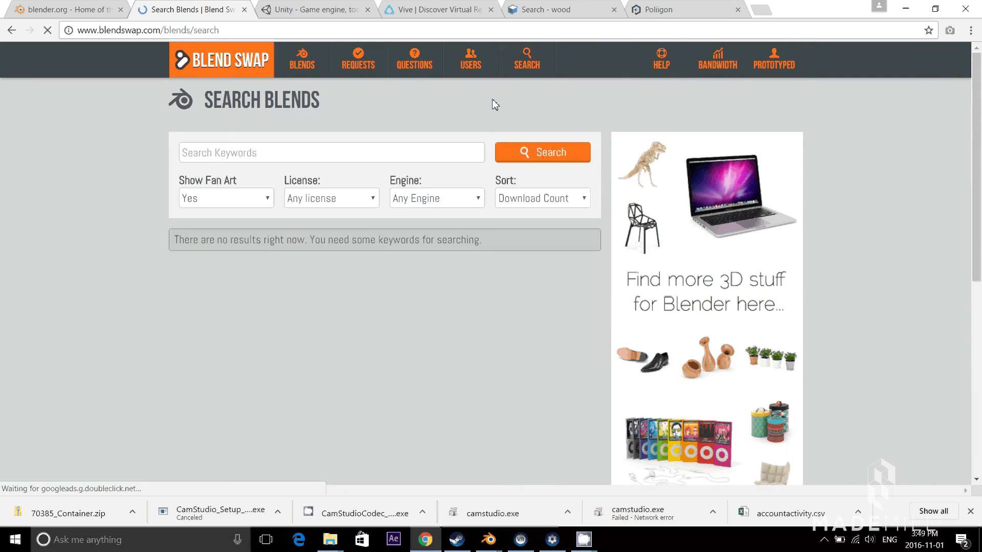
{"action": "type", "text": "shipping container"}
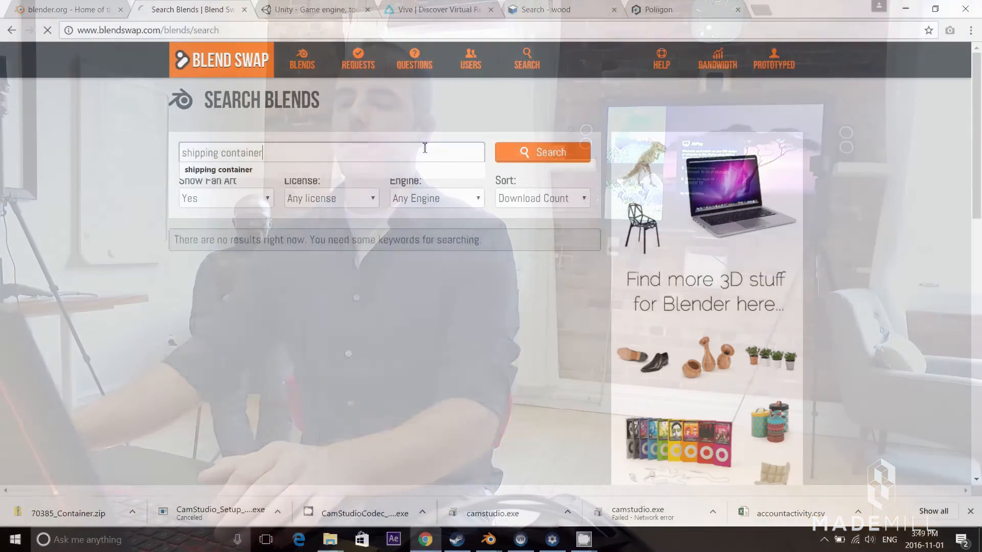
{"action": "key", "text": "Return"}
{"action": "scroll", "coordinate": [374, 263], "scroll_direction": "down", "scroll_amount": 1}
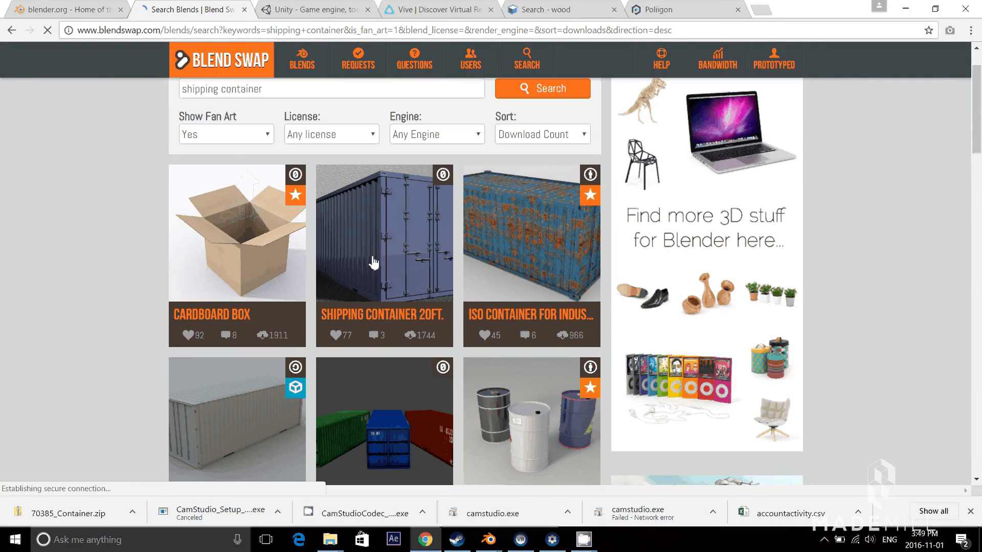
{"action": "scroll", "coordinate": [373, 263], "scroll_direction": "down", "scroll_amount": 1}
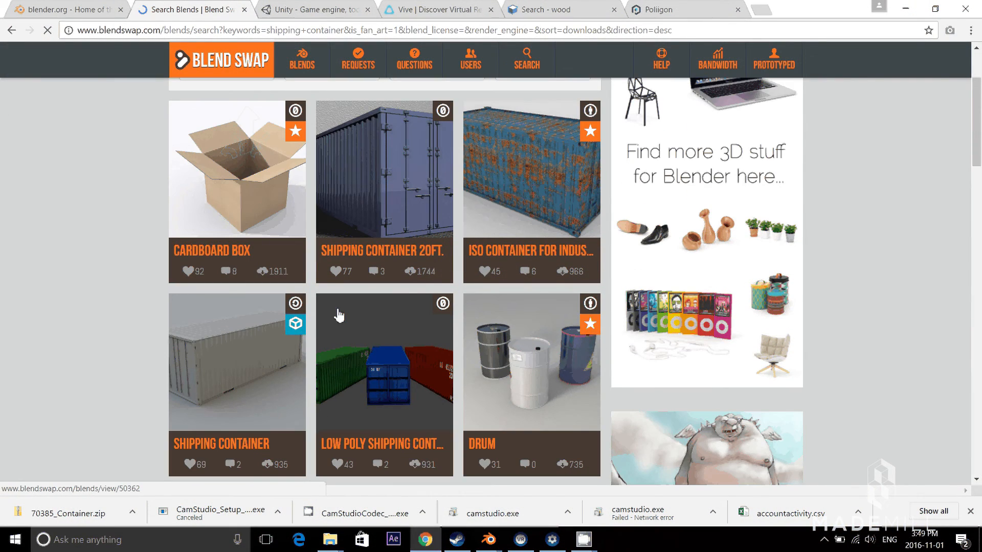
{"action": "scroll", "coordinate": [265, 372], "scroll_direction": "down", "scroll_amount": 1}
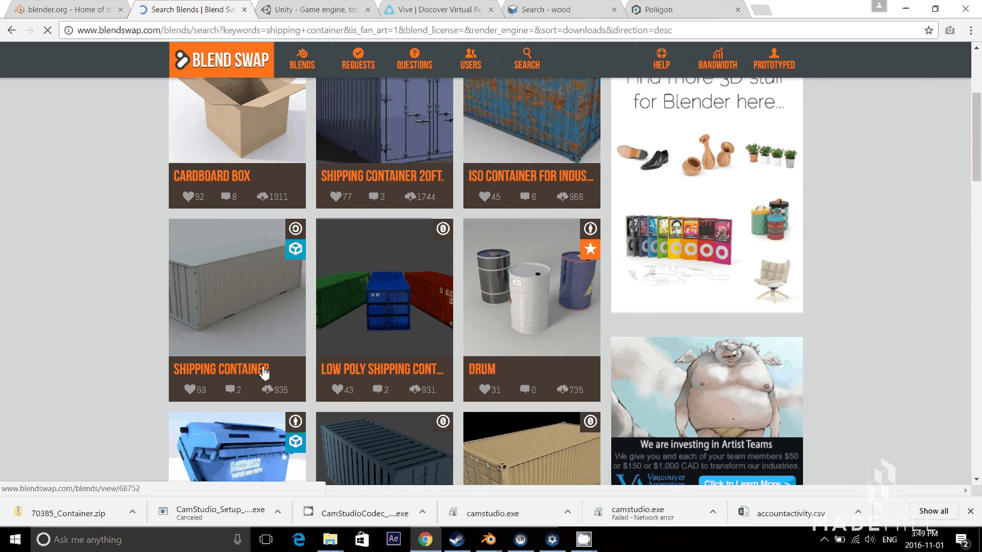
{"action": "scroll", "coordinate": [265, 373], "scroll_direction": "down", "scroll_amount": 3}
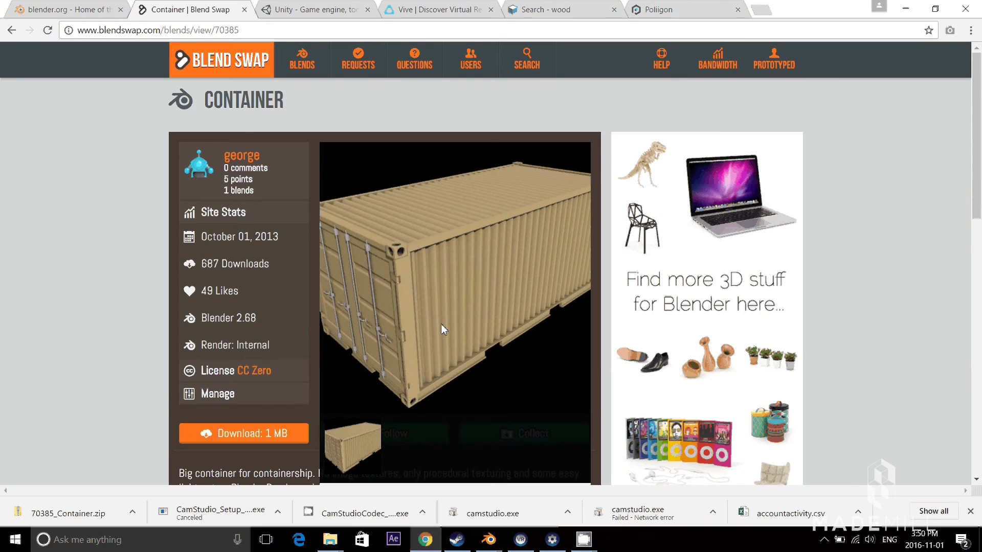
Step: Switch to Blender with the big-container1.blend scene and start a new default file
{"action": "key", "text": "alt+Tab"}
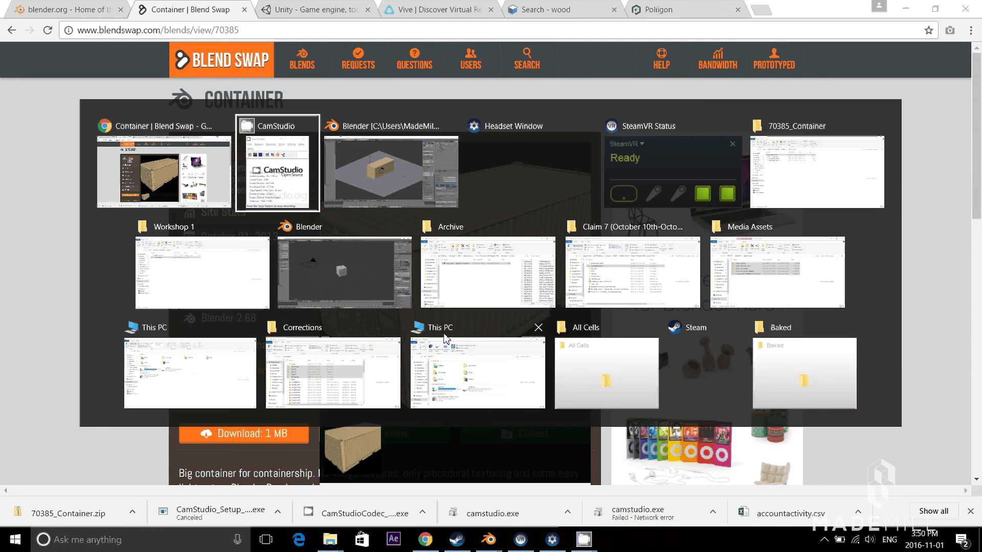
{"action": "left_click", "coordinate": [377, 196]}
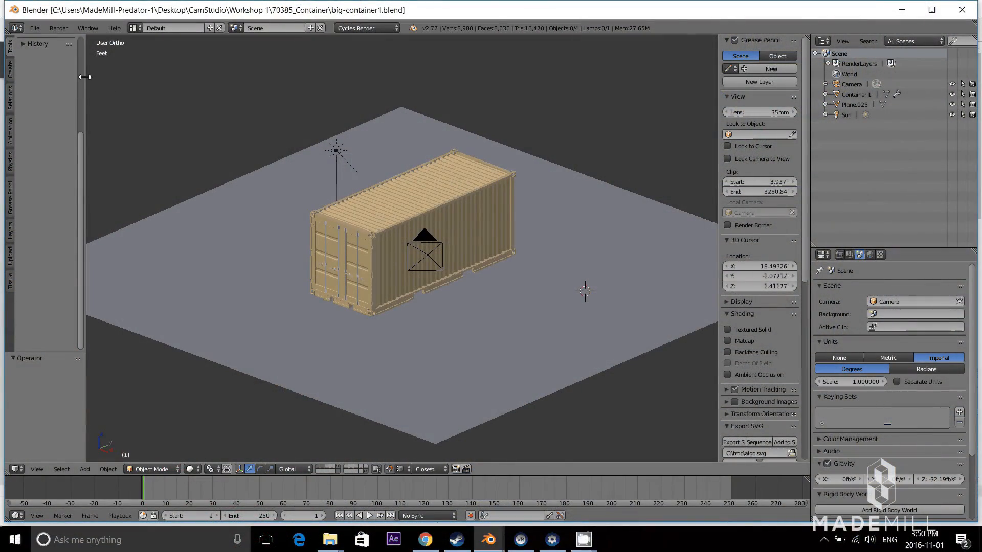
{"action": "left_click", "coordinate": [35, 28]}
{"action": "left_click", "coordinate": [34, 28]}
{"action": "left_click", "coordinate": [42, 42]}
{"action": "left_click", "coordinate": [43, 47]}
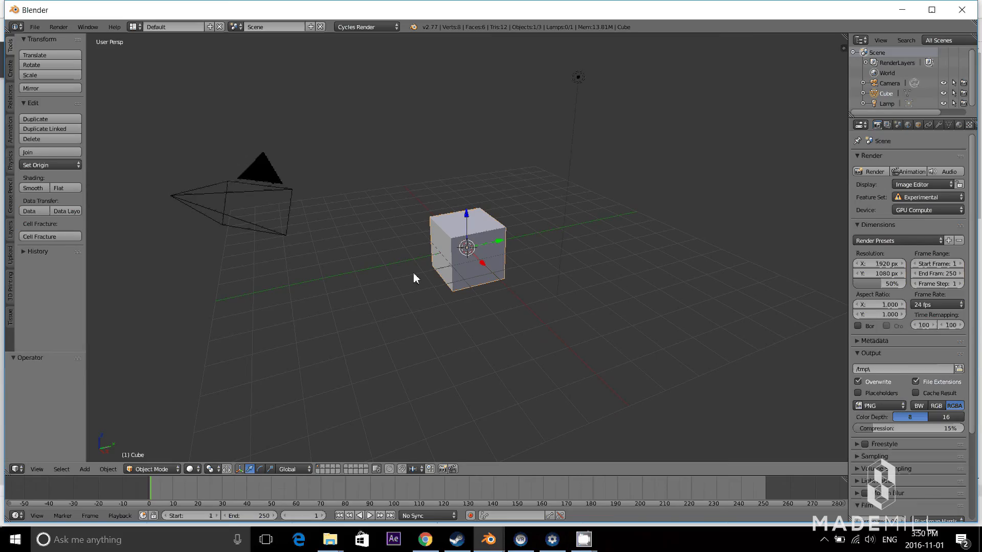
Step: Examine the default scene with its cube, camera and lamp from several viewing angles
{"action": "middle_click_drag", "start_coordinate": [417, 272], "coordinate": [449, 278]}
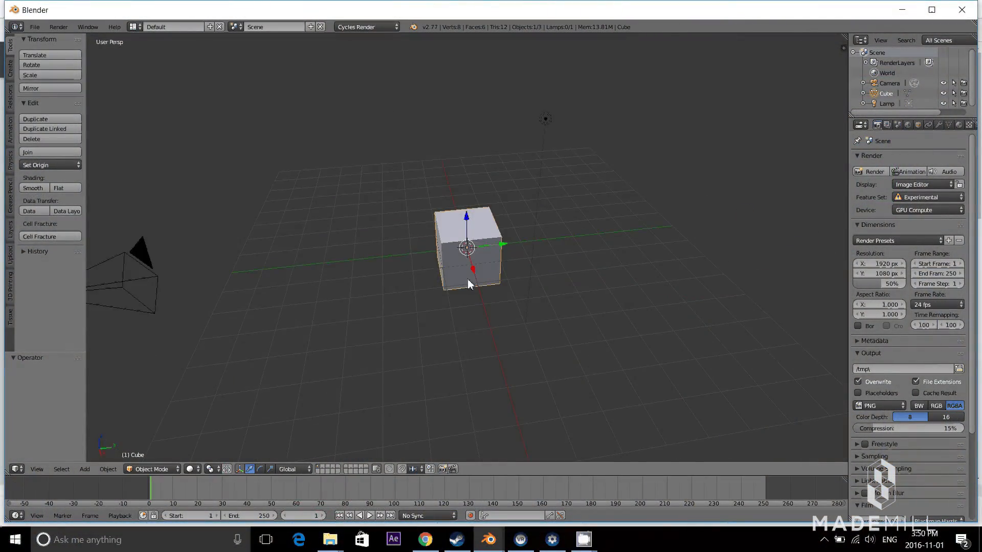
{"action": "middle_click_drag", "start_coordinate": [467, 278], "coordinate": [382, 256]}
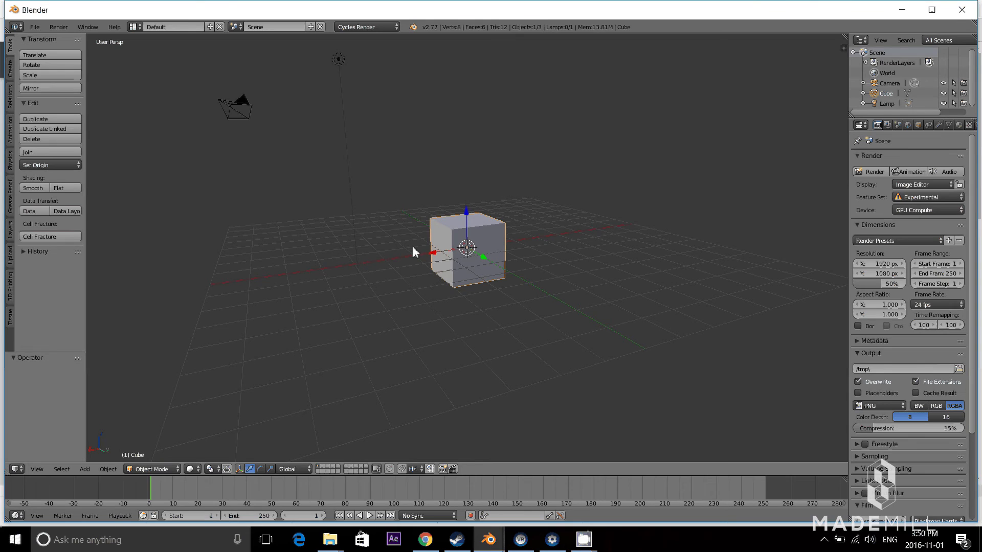
{"action": "middle_click_drag", "start_coordinate": [413, 247], "coordinate": [440, 262]}
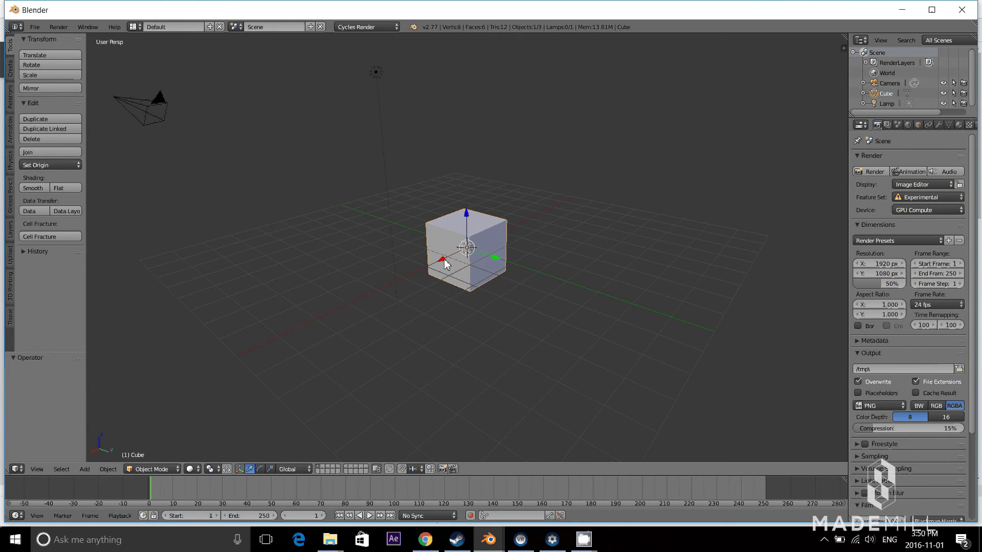
{"action": "middle_click_drag", "start_coordinate": [439, 263], "coordinate": [417, 262]}
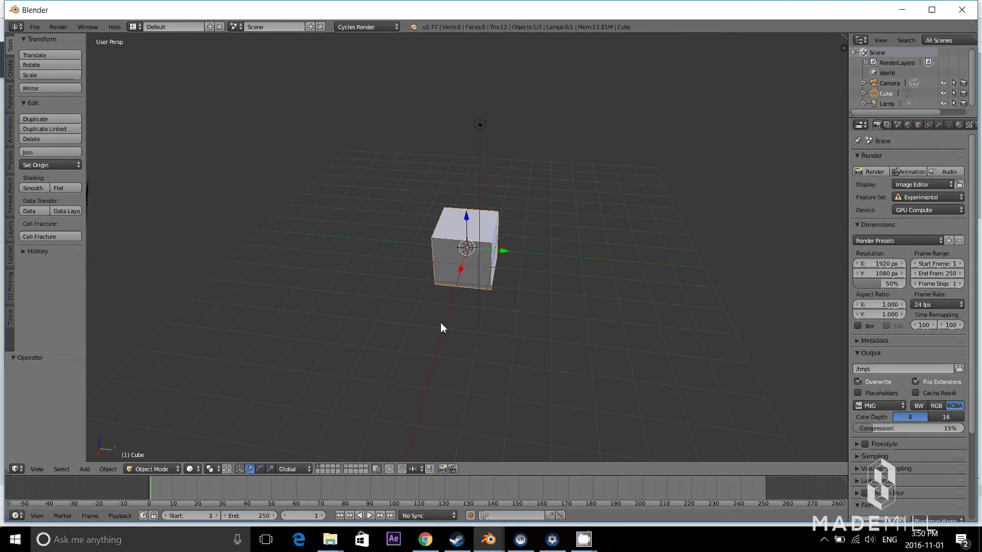
{"action": "middle_click_drag", "start_coordinate": [441, 324], "coordinate": [437, 348]}
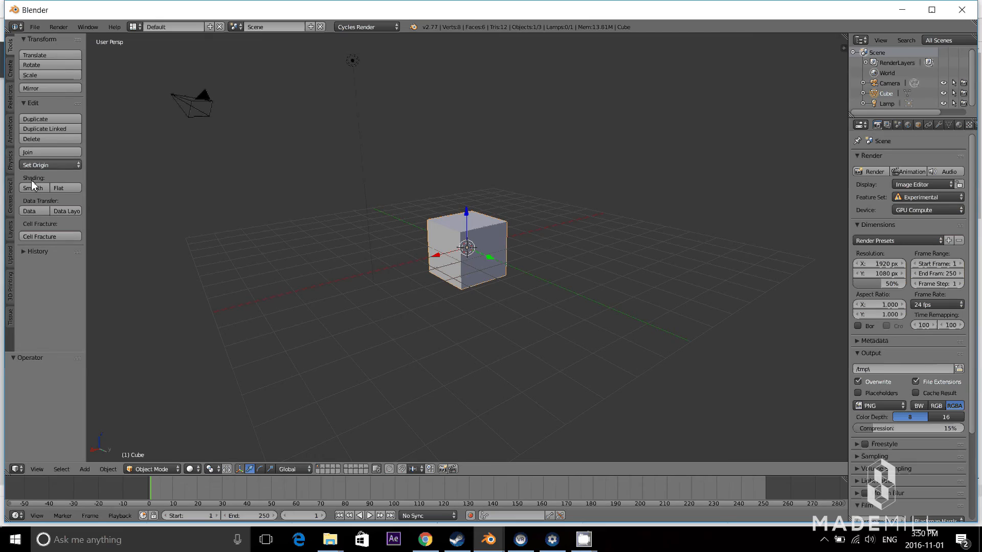
Step: Hide and restore the 3D view's tool shelf, and display the sidebar with the object's transform properties
{"action": "key", "text": "t"}
{"action": "key", "text": "t"}
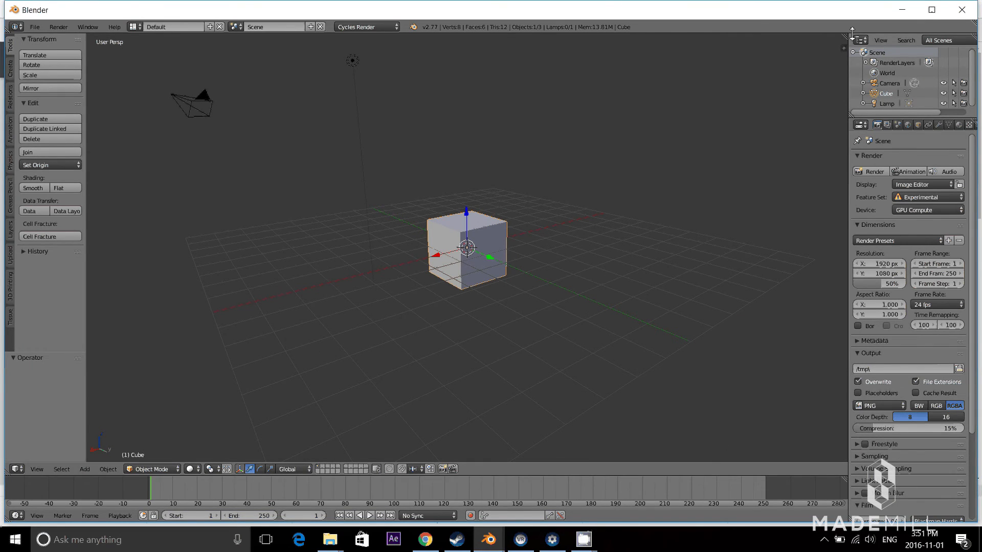
{"action": "key", "text": "n"}
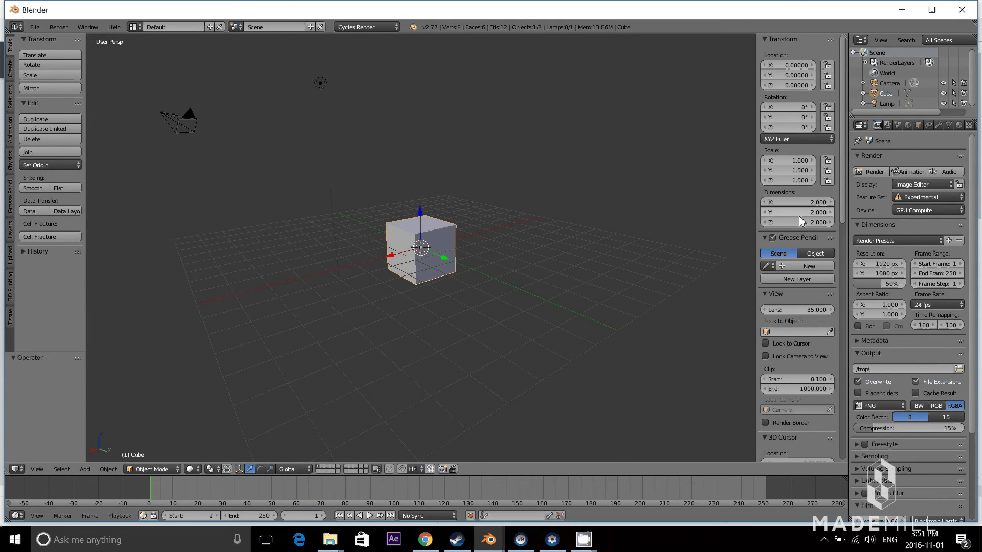
Step: Select the camera and the cube alternately to compare their transform properties, ending with the cube selected
{"action": "right_click", "coordinate": [180, 107]}
{"action": "right_click", "coordinate": [419, 250]}
{"action": "right_click", "coordinate": [183, 125]}
{"action": "right_click", "coordinate": [450, 235]}
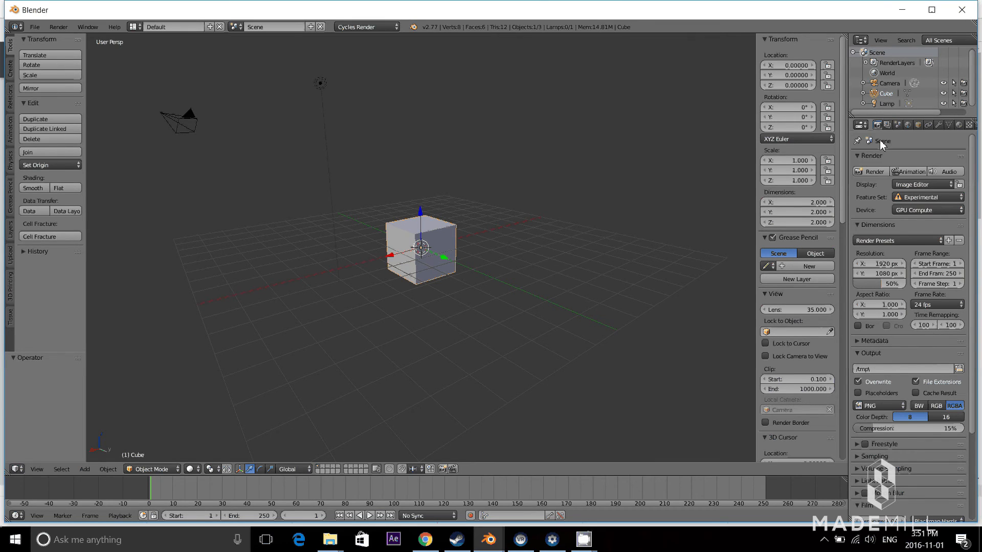
Step: Examine the render, render layer, scene, world, object and constraint properties of the default scene
{"action": "left_click", "coordinate": [887, 125]}
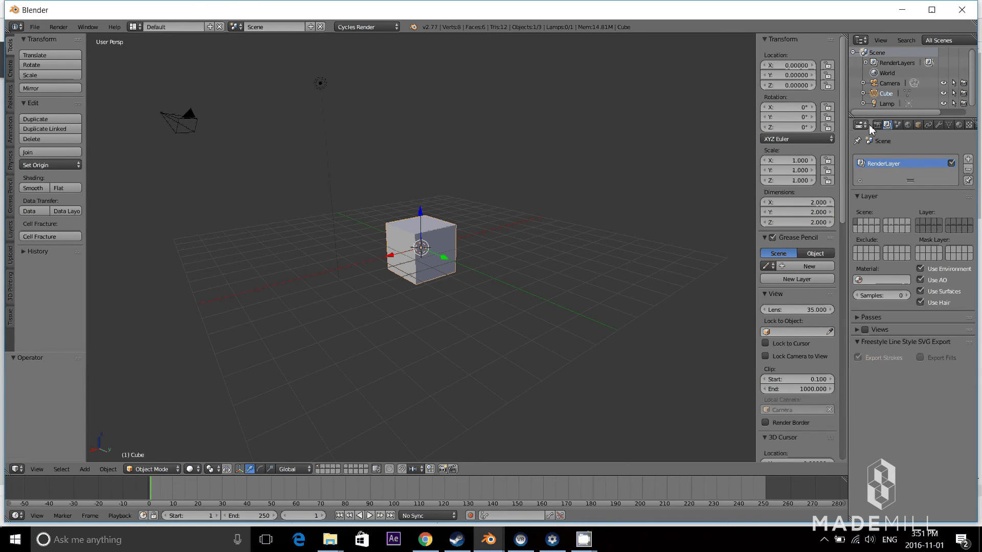
{"action": "left_click", "coordinate": [876, 125]}
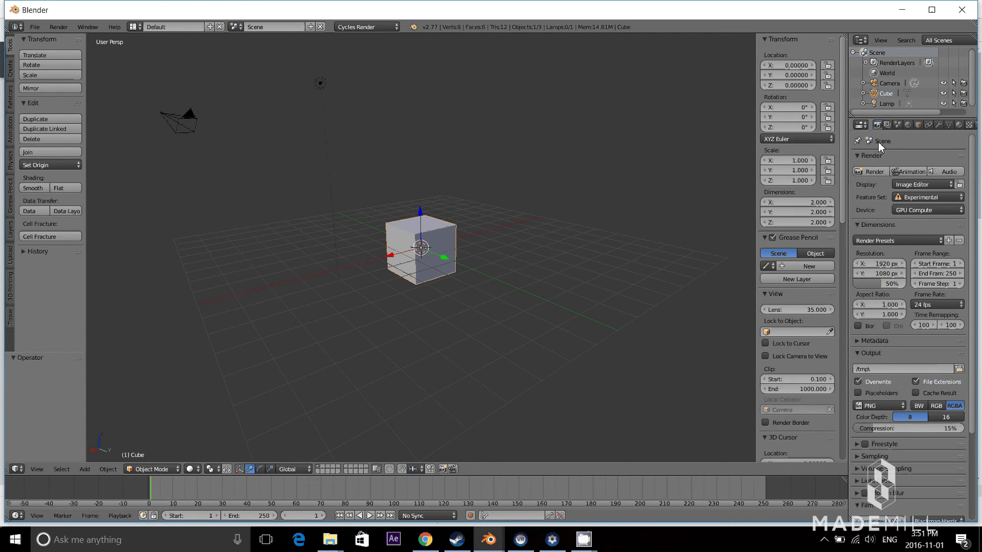
{"action": "left_click", "coordinate": [887, 125]}
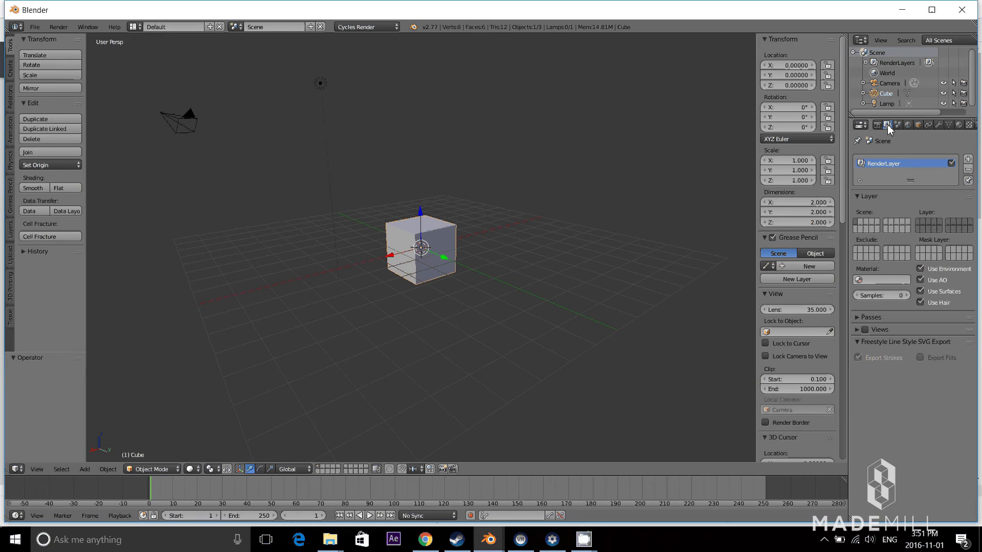
{"action": "left_click", "coordinate": [897, 124]}
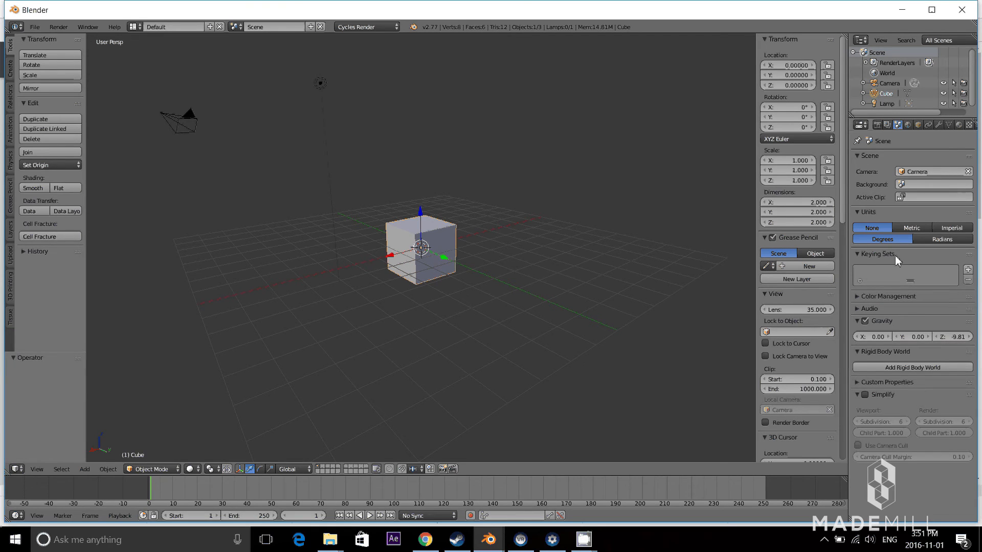
{"action": "left_click", "coordinate": [908, 125]}
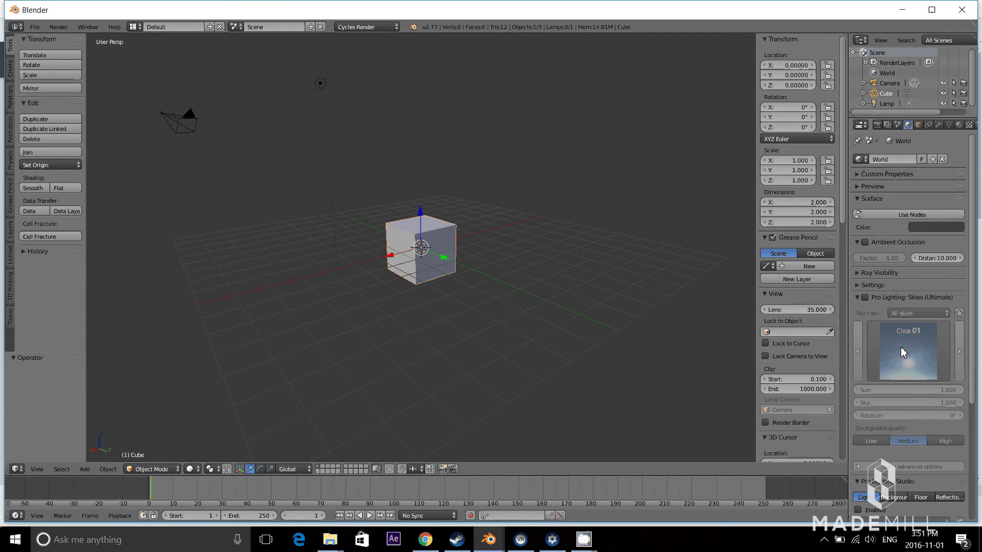
{"action": "scroll", "coordinate": [895, 290], "scroll_direction": "down", "scroll_amount": 3}
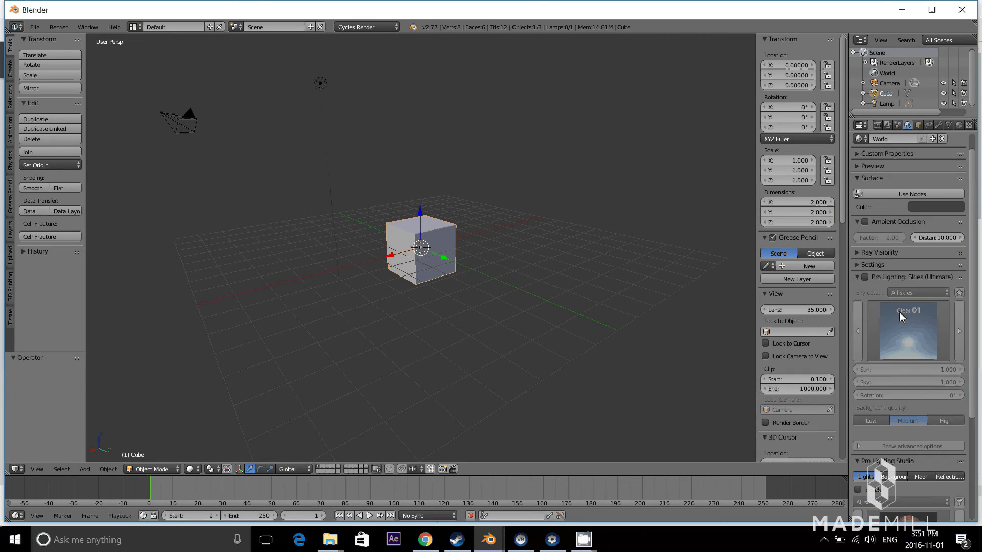
{"action": "scroll", "coordinate": [908, 223], "scroll_direction": "up", "scroll_amount": 3}
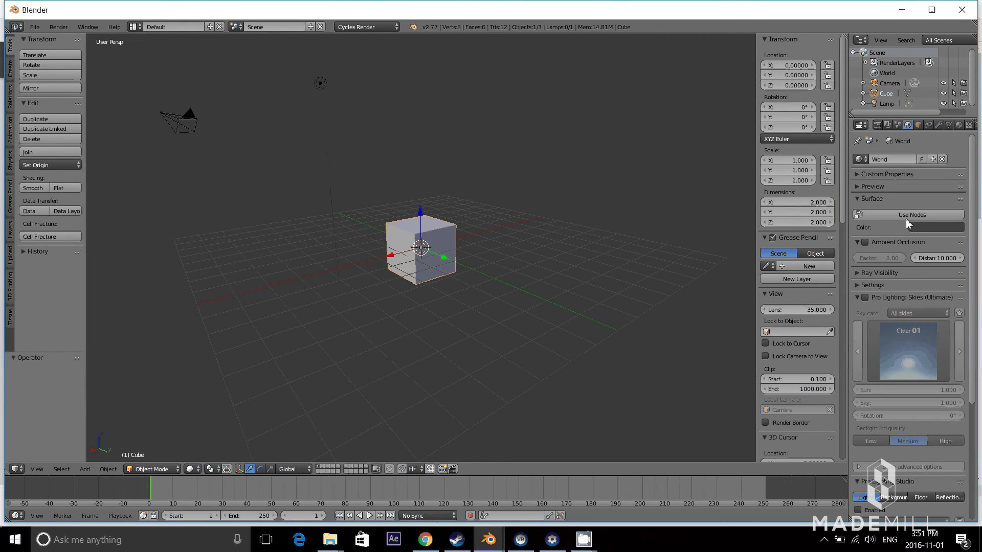
{"action": "left_click", "coordinate": [918, 124]}
{"action": "left_click", "coordinate": [928, 125]}
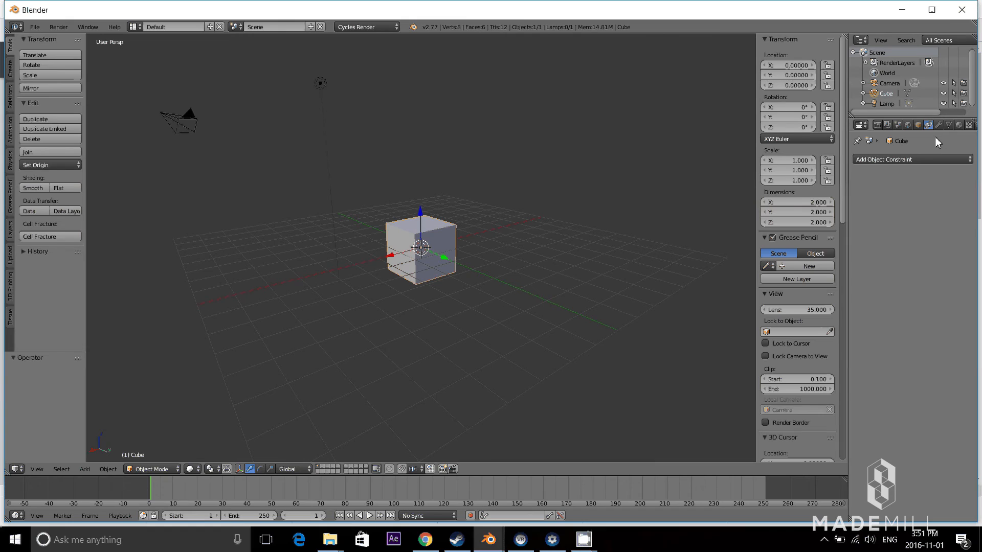
Step: Add an Array modifier to the cube, using a constant X offset of 2.55 instead of the relative offset
{"action": "left_click", "coordinate": [938, 125]}
{"action": "left_click", "coordinate": [918, 160]}
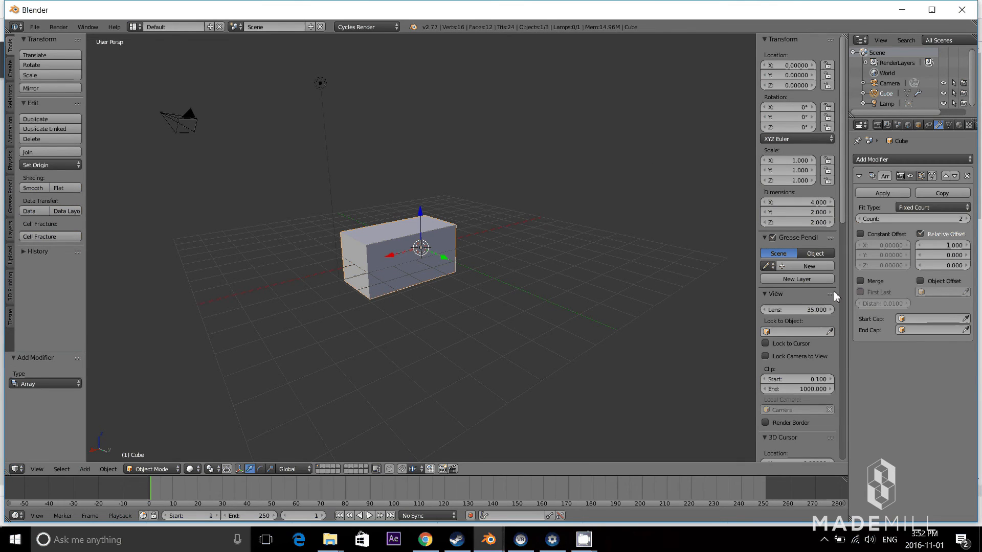
{"action": "left_click", "coordinate": [922, 233]}
{"action": "left_click", "coordinate": [885, 234]}
{"action": "left_click_drag", "start_coordinate": [887, 246], "coordinate": [46, 259]}
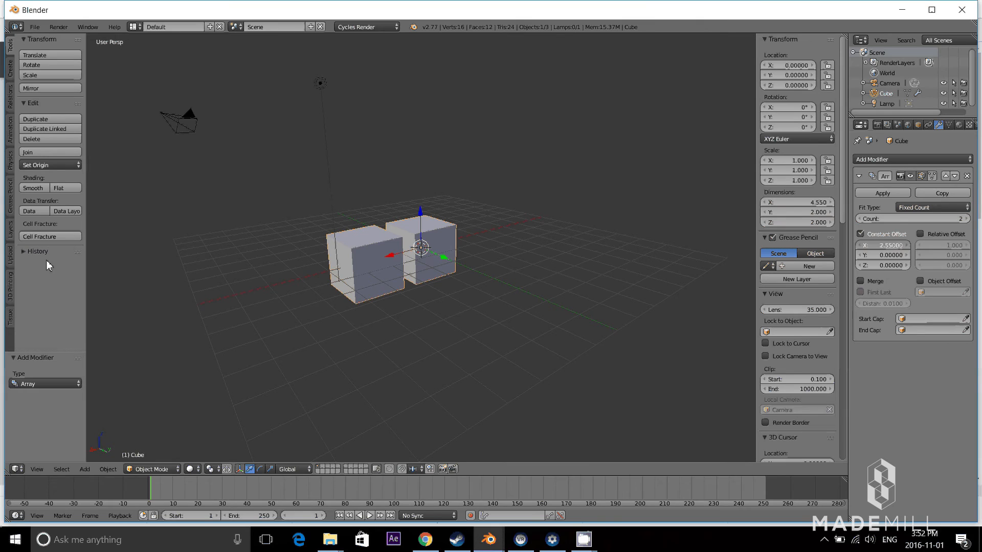
Step: Set the array's count to 4 and remove the Array modifier from the cube
{"action": "left_click", "coordinate": [897, 219]}
{"action": "type", "text": "1"}
{"action": "key", "text": "Return"}
{"action": "left_click_drag", "start_coordinate": [904, 219], "coordinate": [906, 220]}
{"action": "mouse_move", "coordinate": [562, 250]}
{"action": "middle_mouse_down"}
{"action": "mouse_move", "coordinate": [652, 223]}
{"action": "mouse_move", "coordinate": [611, 270]}
{"action": "mouse_move", "coordinate": [561, 250]}
{"action": "middle_mouse_up"}
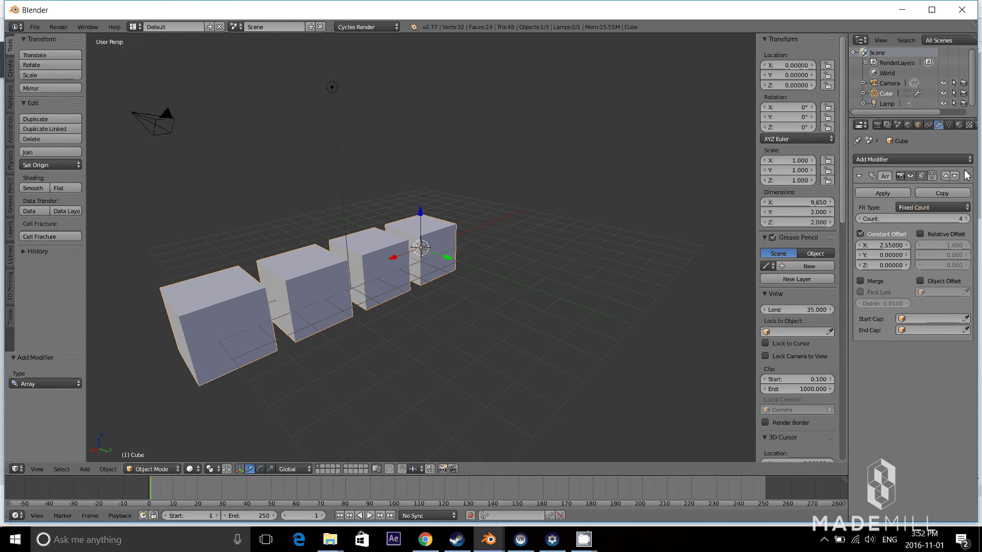
{"action": "left_click", "coordinate": [911, 160]}
{"action": "left_click", "coordinate": [967, 176]}
Step: Examine the cube's mesh data, material, texture, particle and physics properties, widening the properties editor to reach them all
{"action": "left_click", "coordinate": [949, 125]}
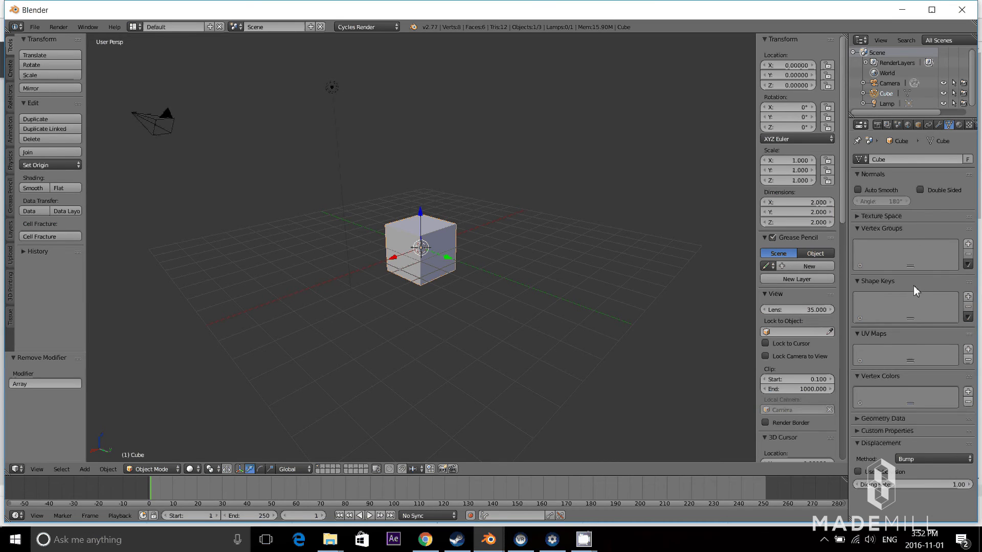
{"action": "left_click", "coordinate": [959, 126]}
{"action": "left_click", "coordinate": [968, 125]}
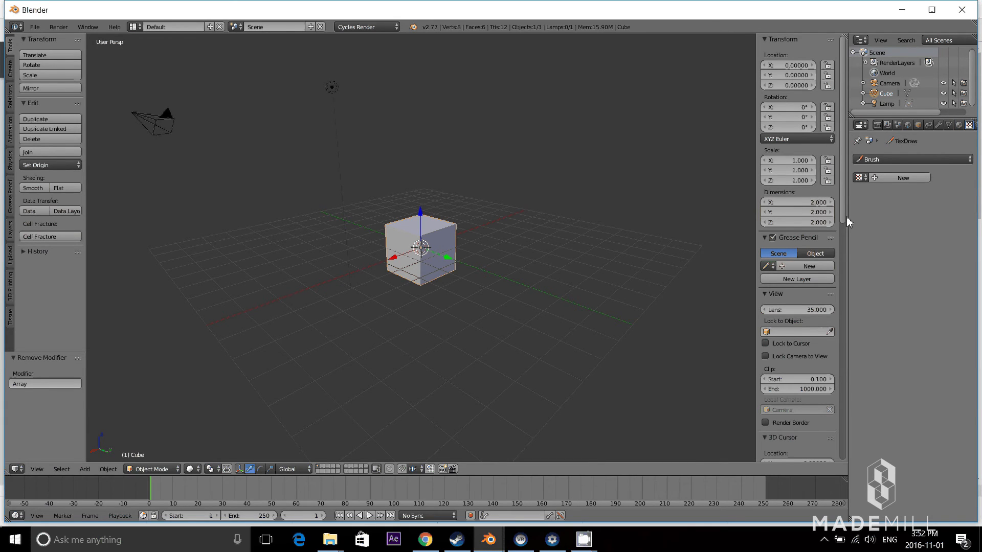
{"action": "left_click_drag", "start_coordinate": [845, 217], "coordinate": [801, 216]}
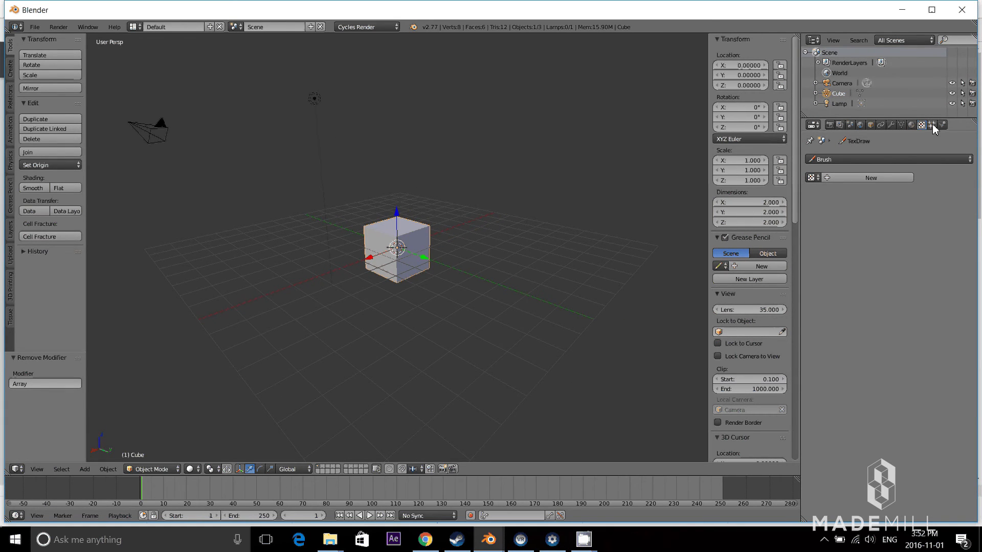
{"action": "left_click", "coordinate": [933, 125]}
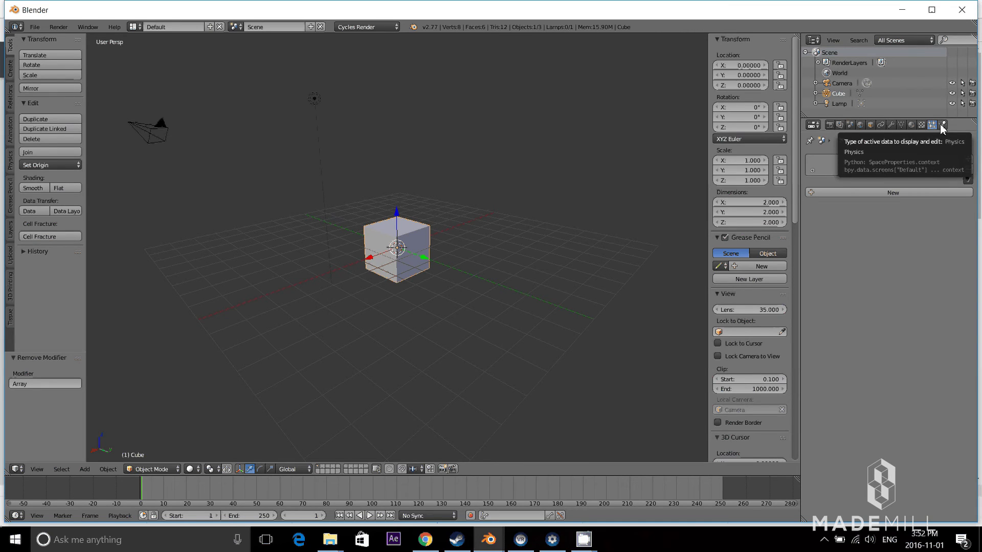
{"action": "left_click", "coordinate": [943, 125]}
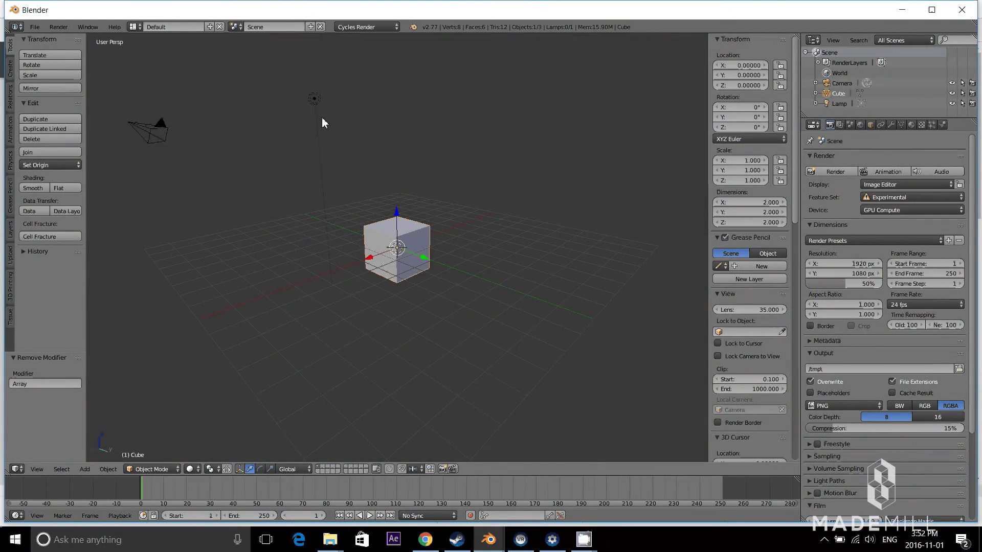
Step: Open the recent file big-container1.blend
{"action": "left_click", "coordinate": [324, 160]}
{"action": "mouse_move", "coordinate": [377, 184]}
{"action": "middle_mouse_down"}
{"action": "mouse_move", "coordinate": [449, 179]}
{"action": "mouse_move", "coordinate": [385, 185]}
{"action": "middle_mouse_up"}
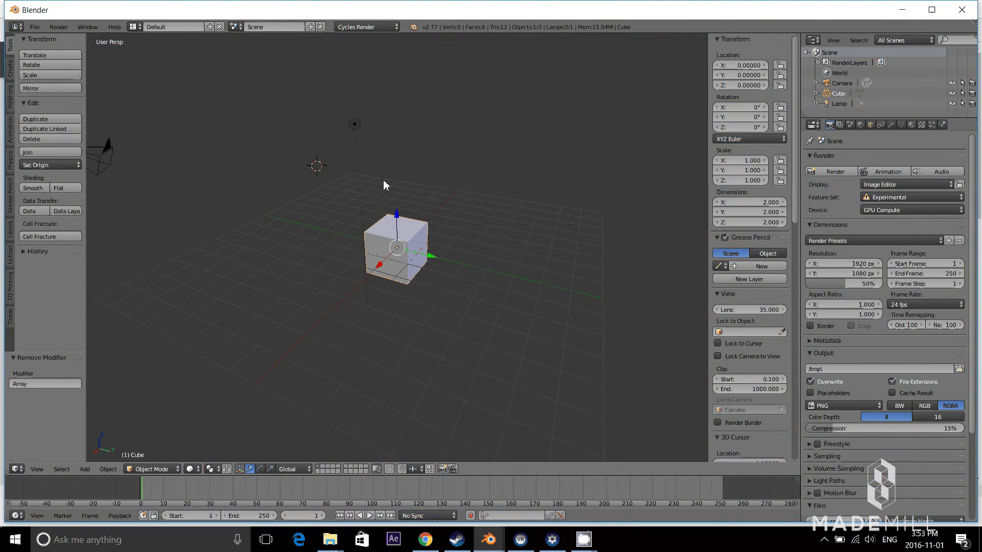
{"action": "left_click", "coordinate": [35, 27]}
{"action": "mouse_move", "coordinate": [76, 59]}
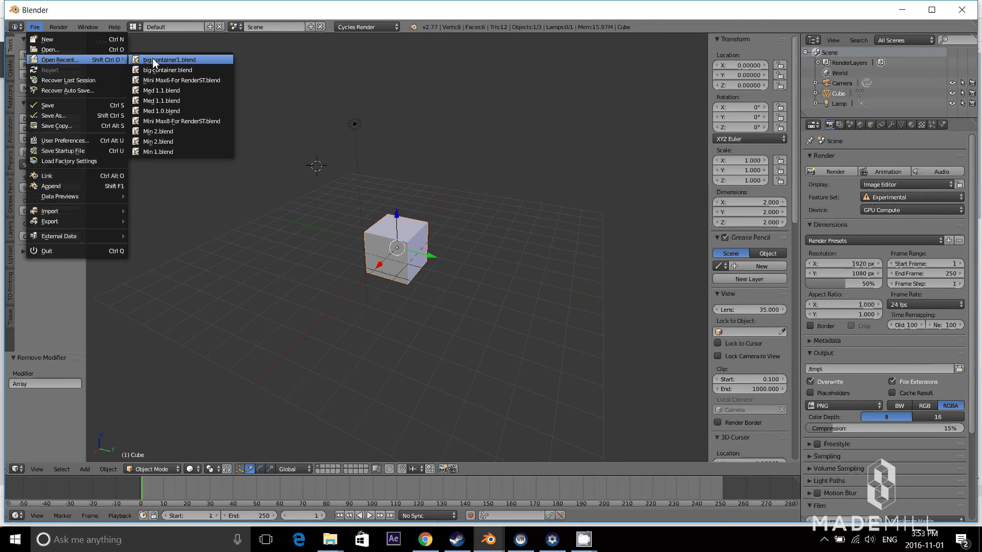
{"action": "left_click", "coordinate": [153, 59]}
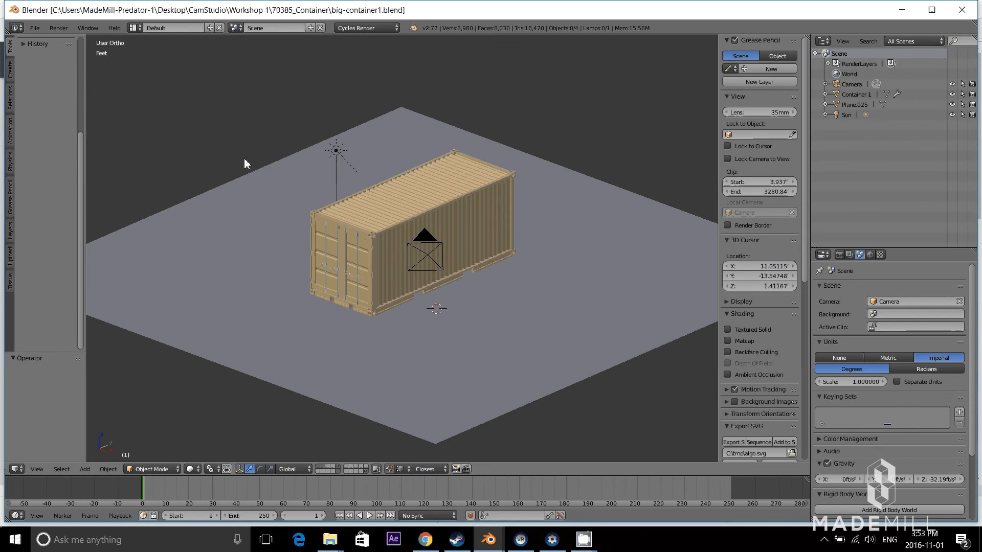
Step: Review the available render engines and choose Cycles Render
{"action": "middle_click_drag", "start_coordinate": [265, 189], "coordinate": [373, 199]}
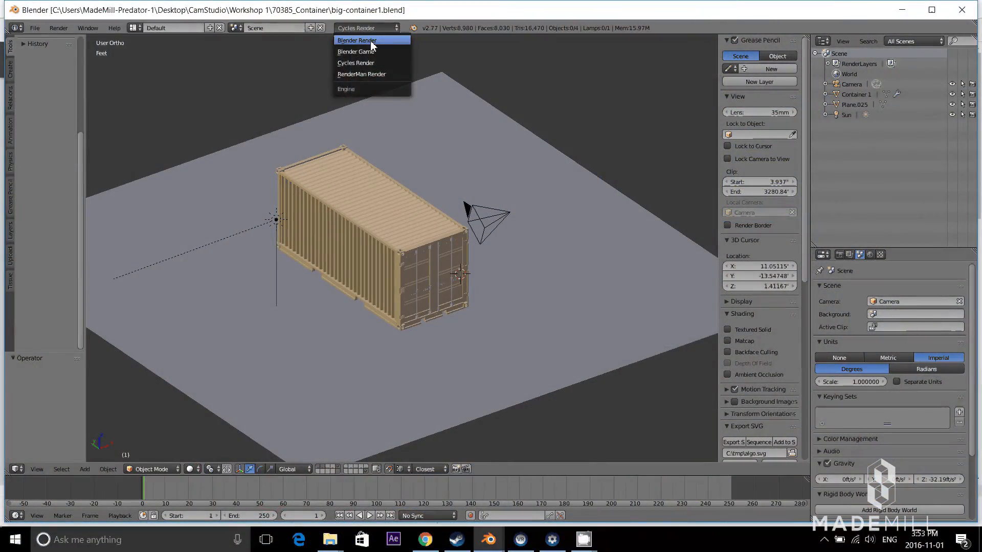
{"action": "left_click", "coordinate": [371, 41]}
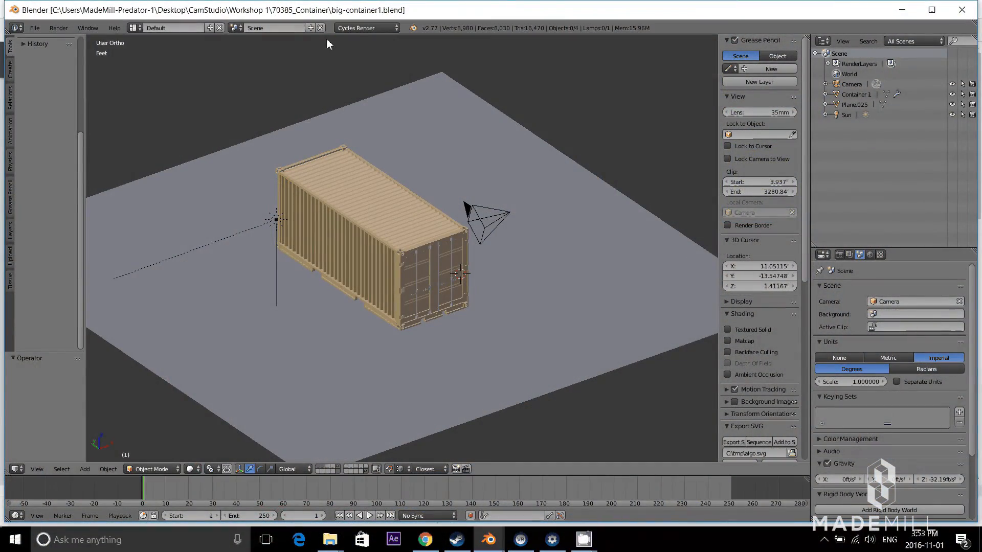
{"action": "left_click", "coordinate": [360, 30]}
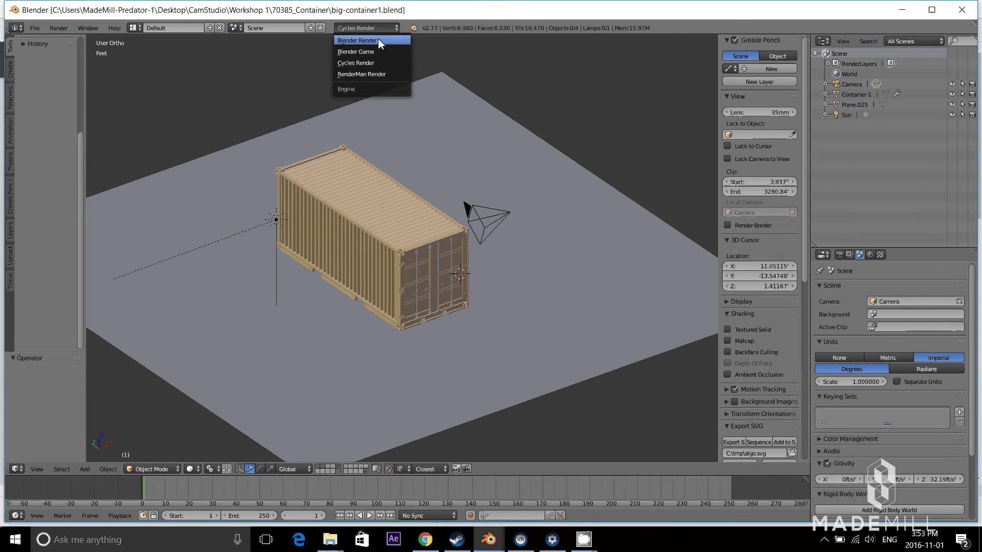
{"action": "left_click", "coordinate": [363, 63]}
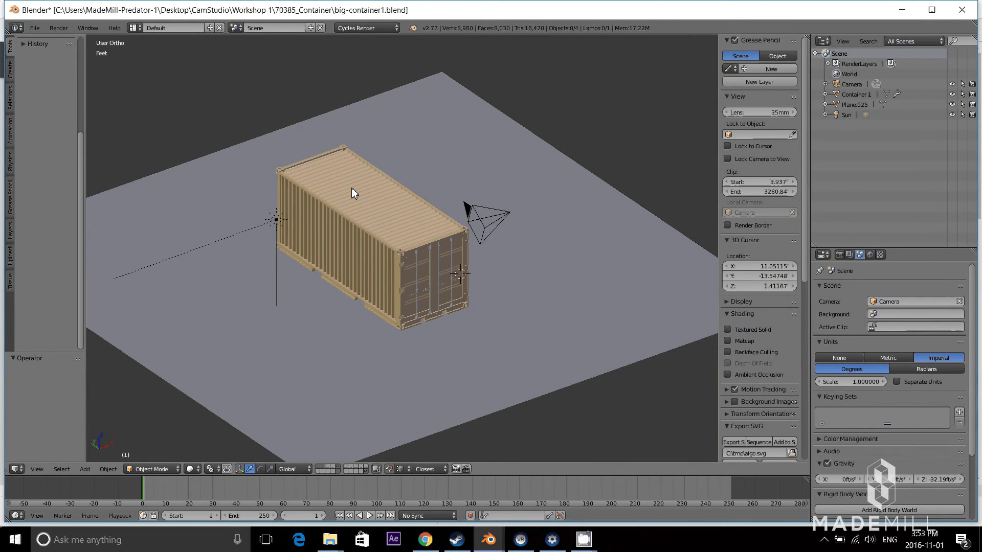
Step: Switch the 3D view to rendered shading and inspect the container closely from several angles
{"action": "key", "text": "shift+z"}
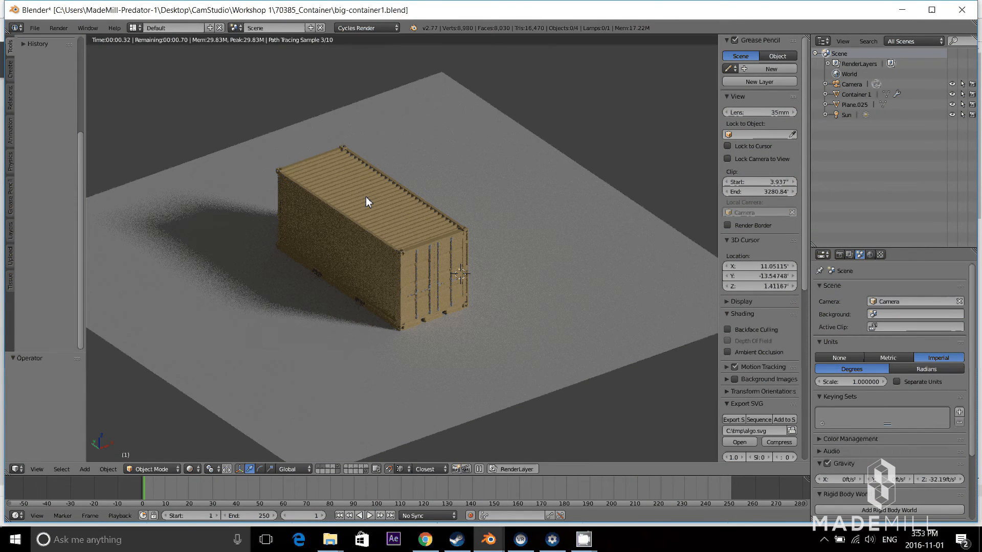
{"action": "middle_click_drag", "start_coordinate": [366, 197], "coordinate": [359, 226]}
{"action": "scroll", "coordinate": [359, 231], "scroll_direction": "up", "scroll_amount": 5}
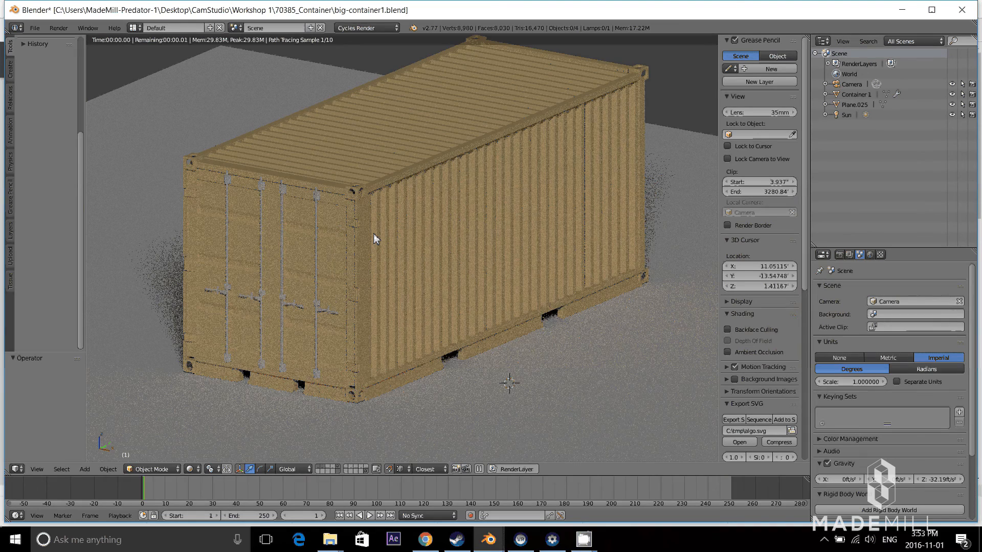
{"action": "middle_click_drag", "start_coordinate": [376, 238], "coordinate": [342, 235]}
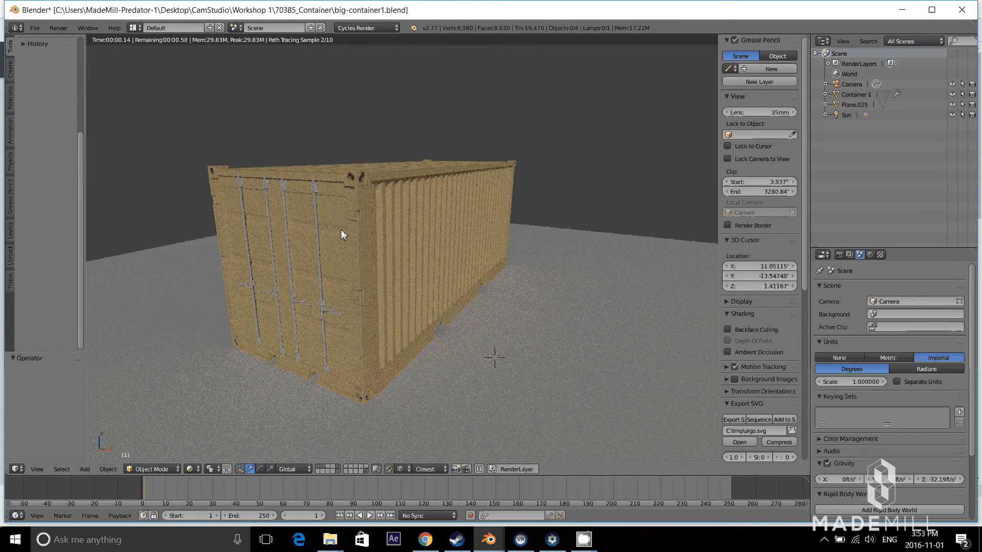
{"action": "middle_click_drag", "start_coordinate": [342, 235], "coordinate": [460, 322]}
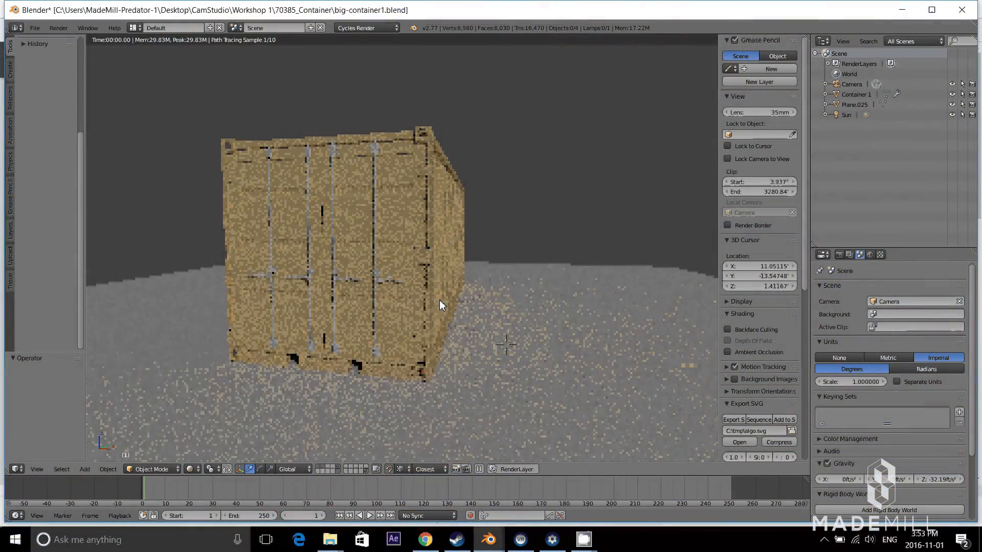
{"action": "middle_click_drag", "start_coordinate": [440, 299], "coordinate": [574, 282]}
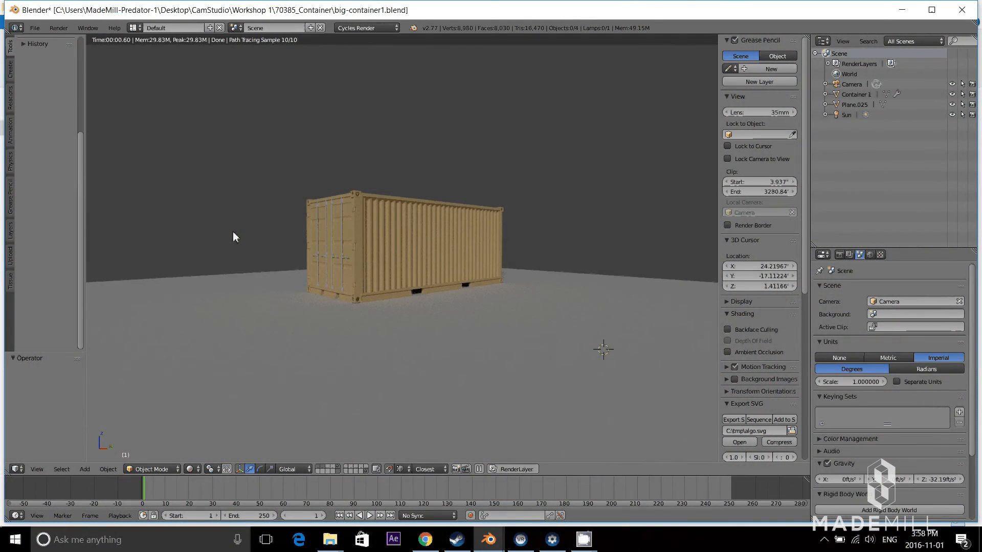
Step: Show the container in an orthographic right view with wireframe shading
{"action": "key", "text": "KP_1"}
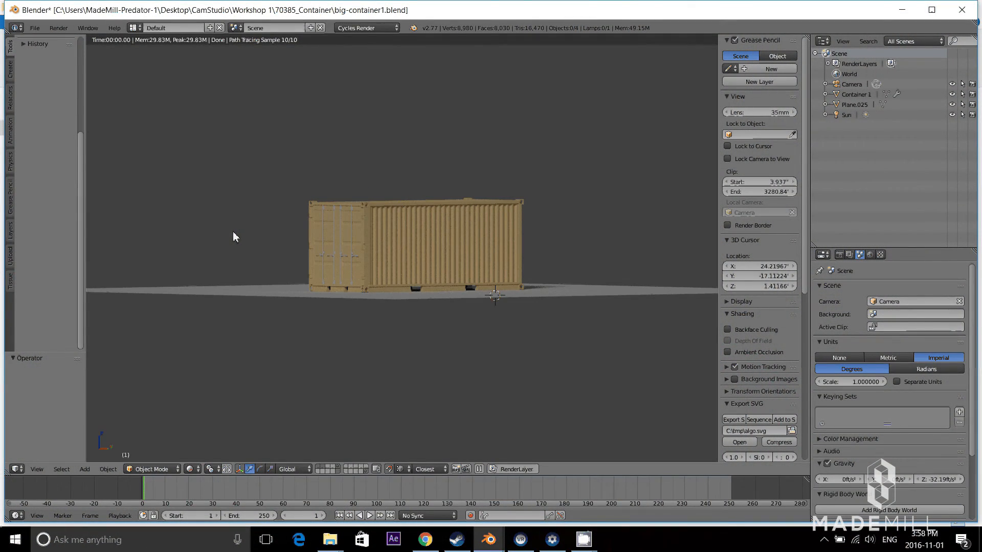
{"action": "key", "text": "KP_5"}
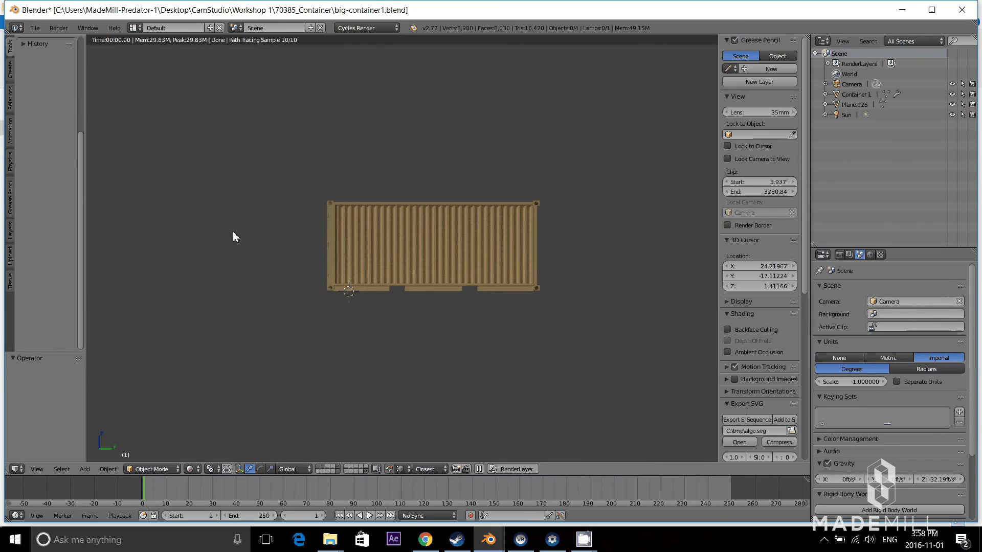
{"action": "key", "text": "z"}
Step: Place the 3D cursor beyond the container's closed end at about Y 6.66, Z 4.18 and add a plane mesh there
{"action": "left_click", "coordinate": [294, 241]}
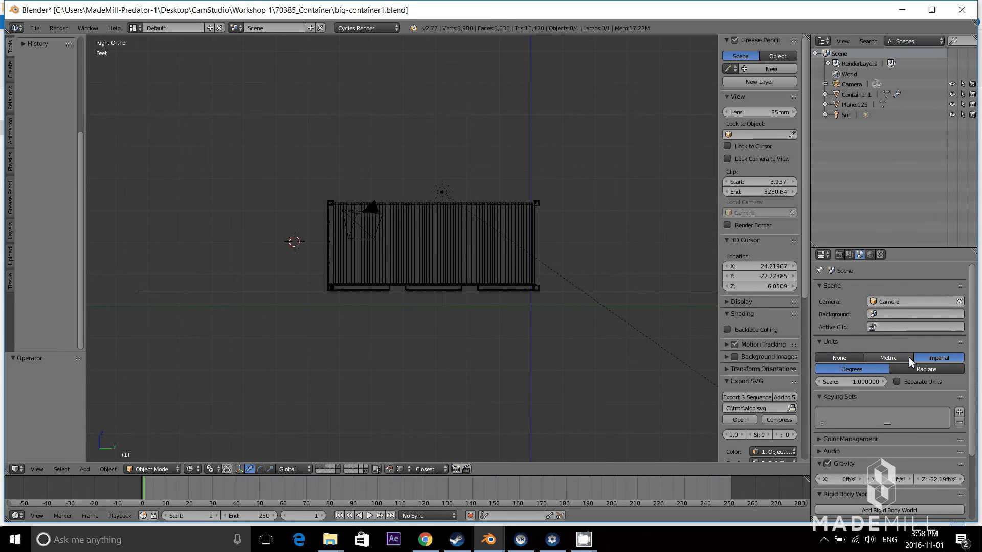
{"action": "left_click", "coordinate": [602, 262]}
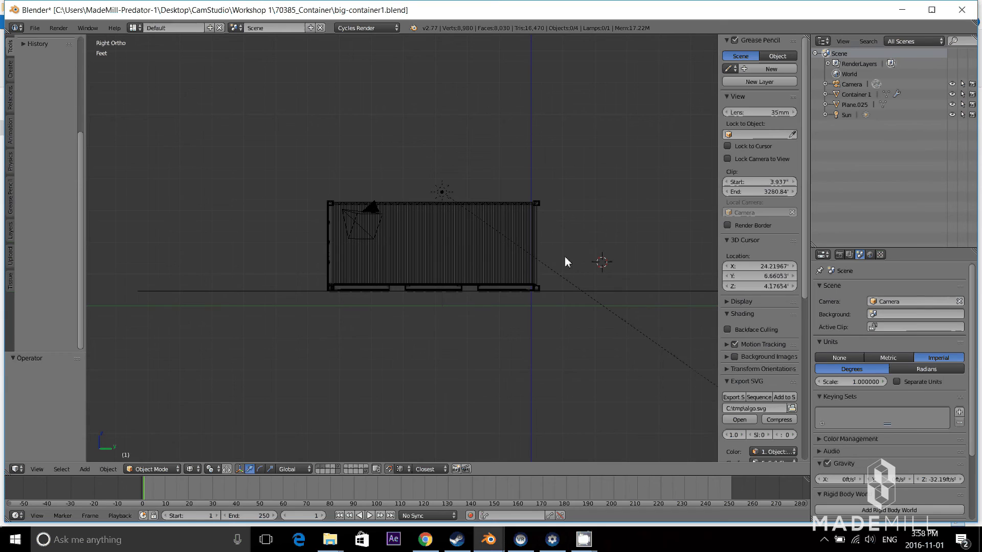
{"action": "key", "text": "shift+a"}
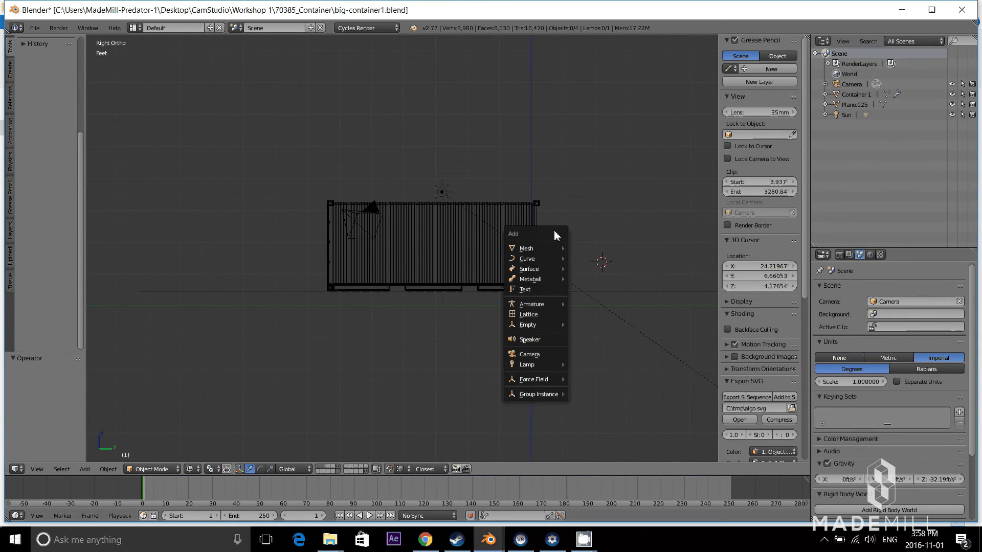
{"action": "mouse_move", "coordinate": [543, 248]}
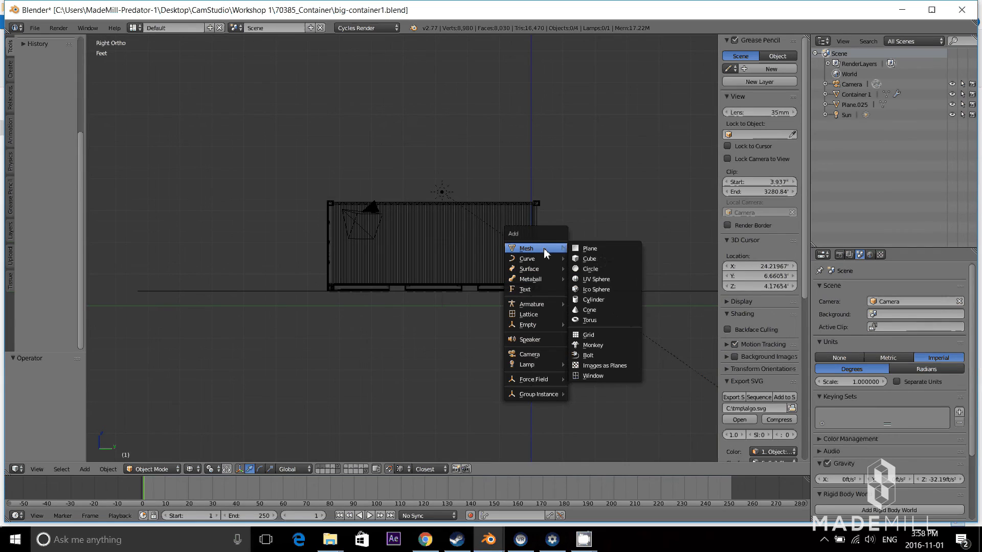
{"action": "left_click", "coordinate": [598, 247]}
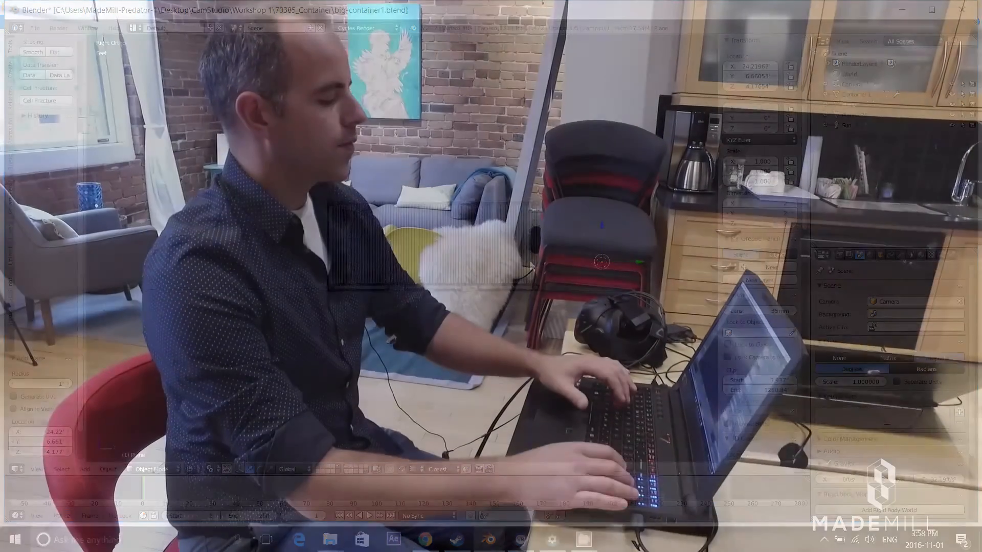
Step: Rotate the plane 90° about the Y axis and move it over the container's side to about Y -13.24, Z 5.57
{"action": "key", "text": "r"}
{"action": "key", "text": "y"}
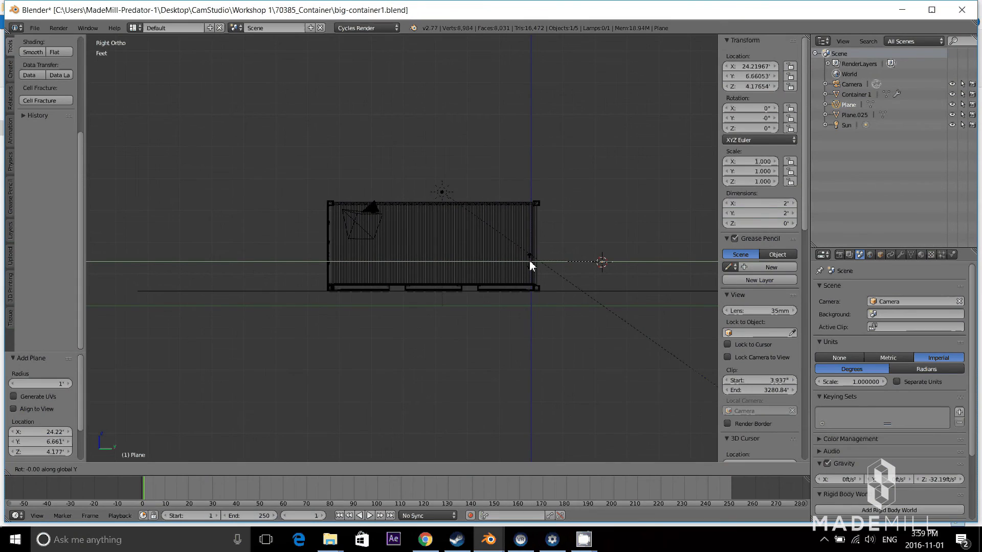
{"action": "type", "text": "90"}
{"action": "key", "text": "Return"}
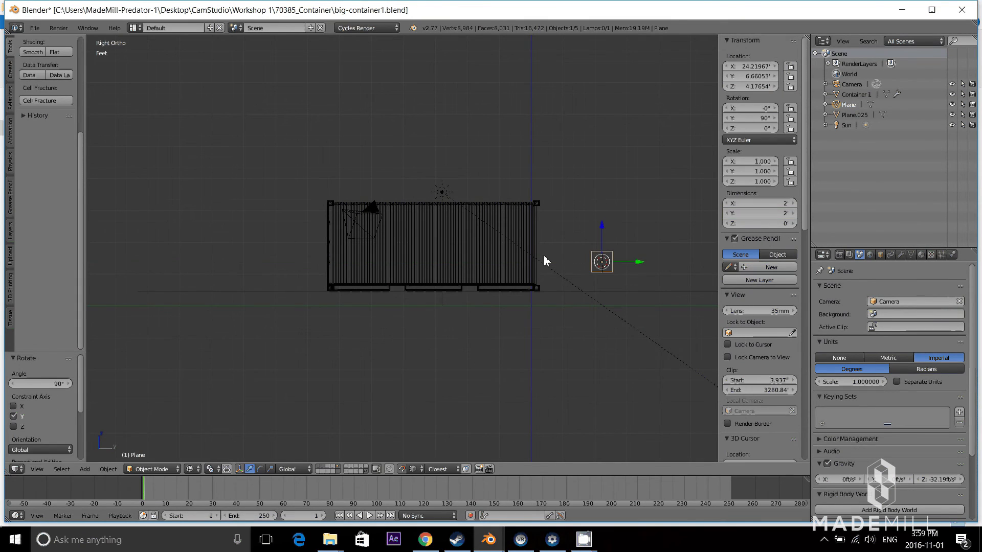
{"action": "key", "text": "g"}
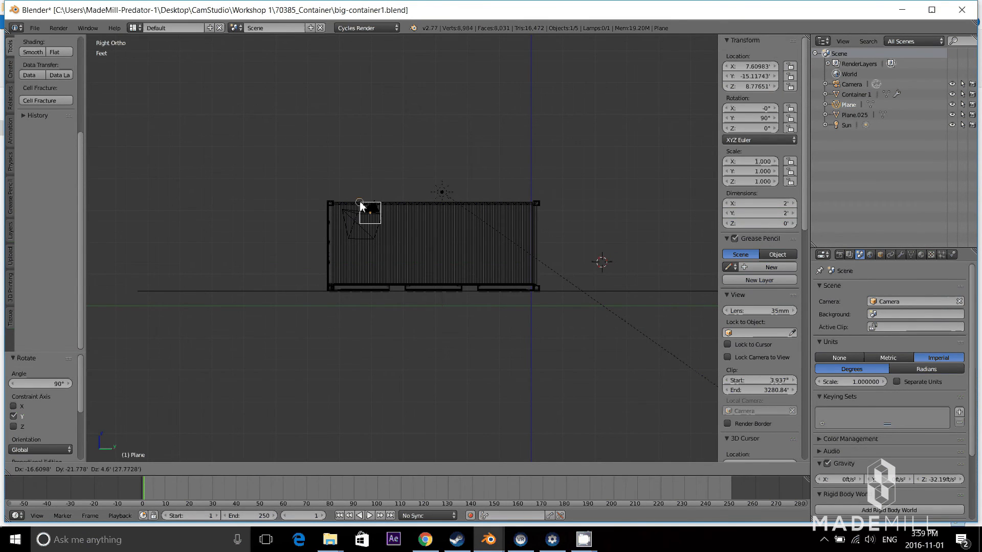
{"action": "left_click", "coordinate": [275, 193]}
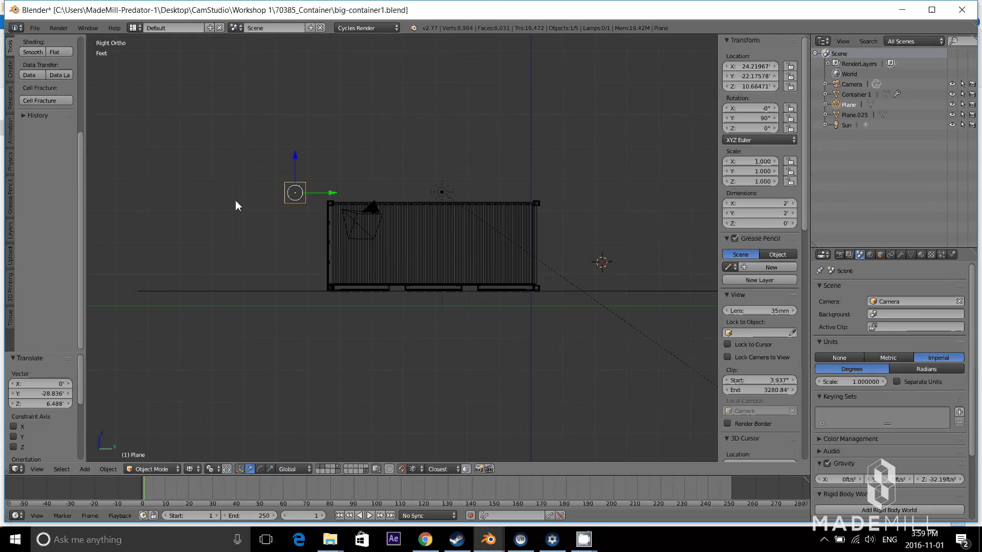
{"action": "key", "text": "g"}
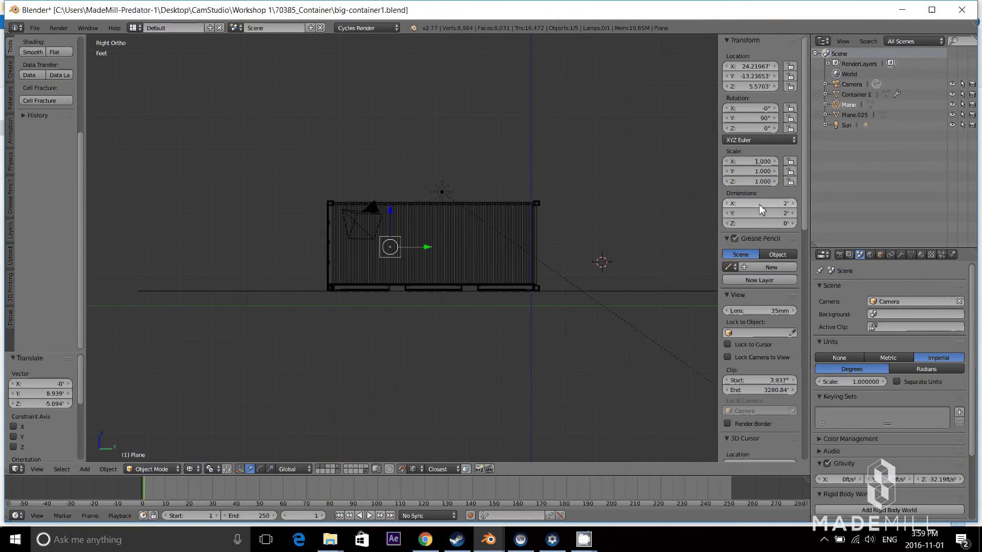
Step: Set the plane's dimensions to 3' in X and 2' in Y
{"action": "left_click", "coordinate": [758, 214]}
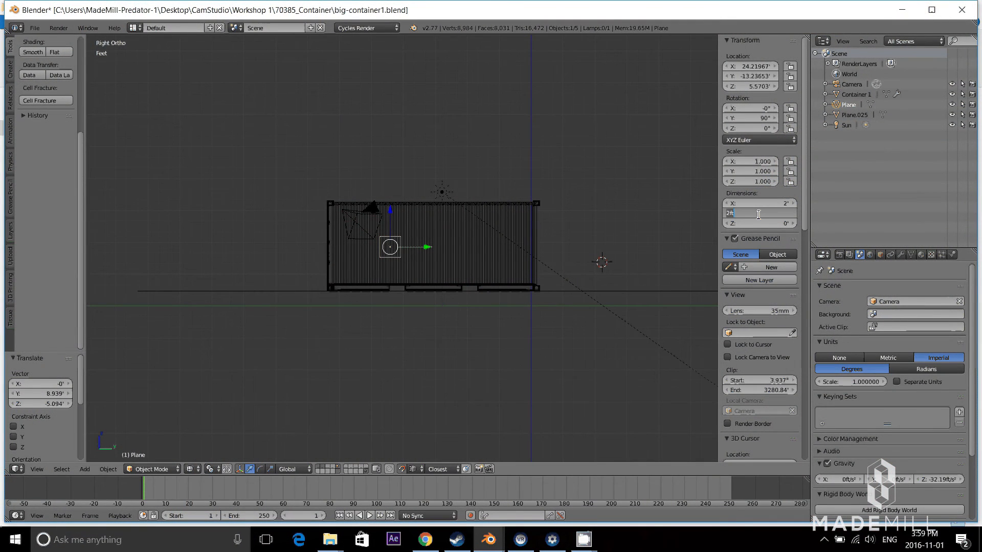
{"action": "type", "text": "3"}
{"action": "key", "text": "Return"}
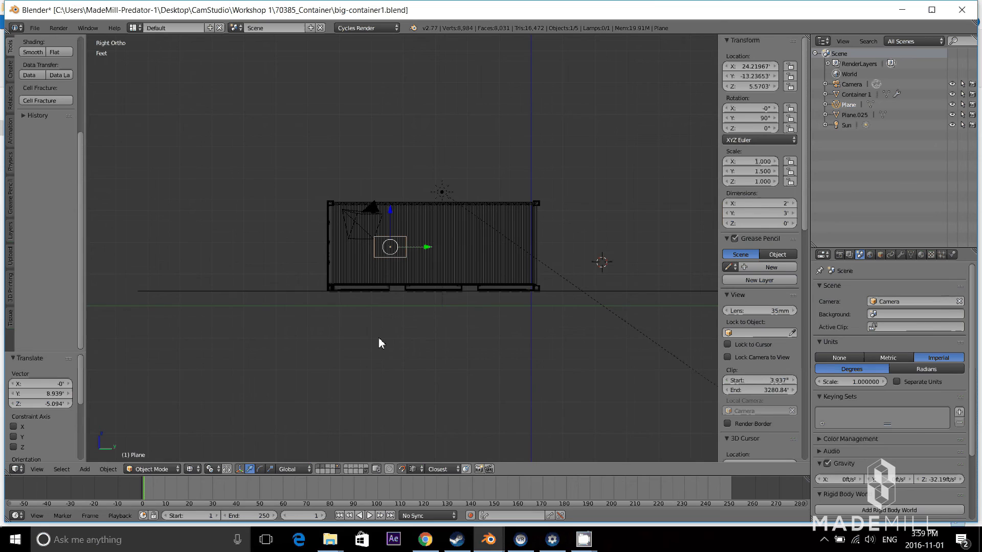
{"action": "left_click", "coordinate": [761, 206]}
{"action": "type", "text": "3"}
{"action": "key", "text": "Tab"}
{"action": "type", "text": "2"}
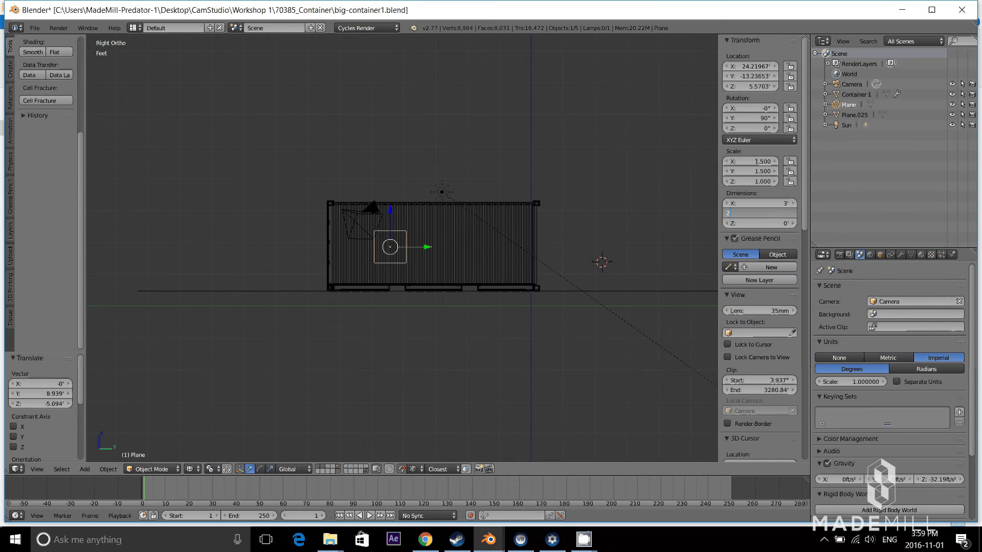
{"action": "key", "text": "Return"}
Step: Move the plane towards the door end and snap it above the container's bottom side rail at about X 7.61, Y -15.57, Z 3.60
{"action": "scroll", "coordinate": [351, 259], "scroll_direction": "up", "scroll_amount": 4}
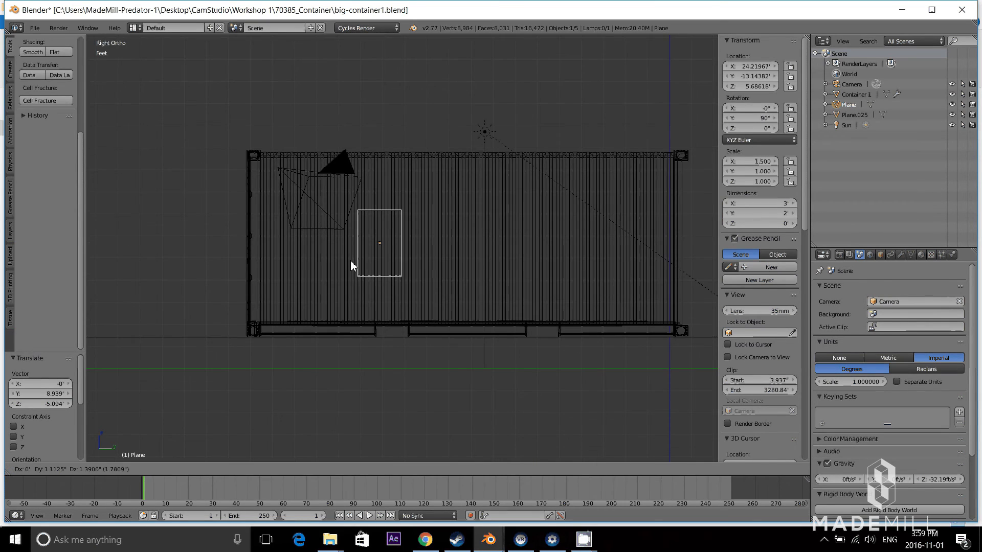
{"action": "key", "text": "g"}
{"action": "left_click", "coordinate": [303, 242]}
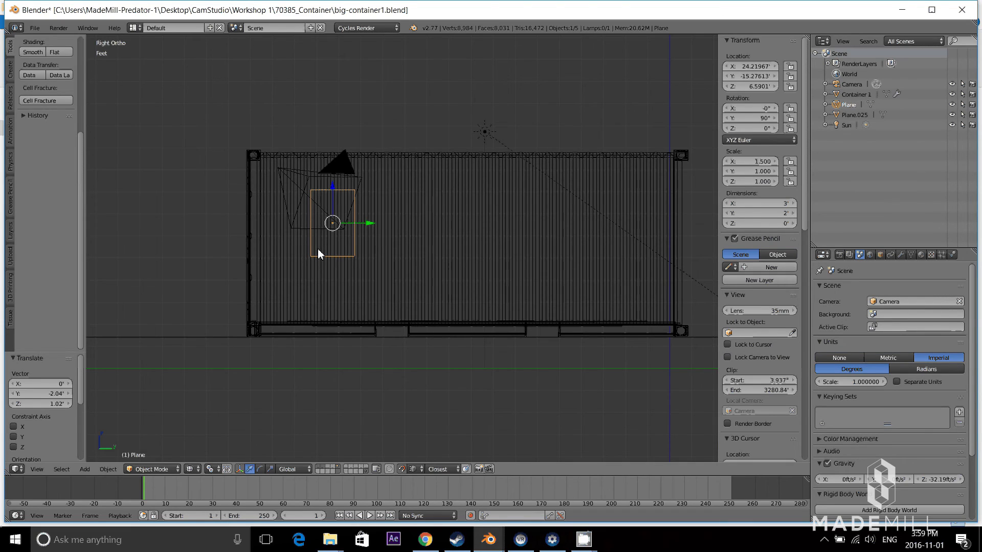
{"action": "key", "text": "g"}
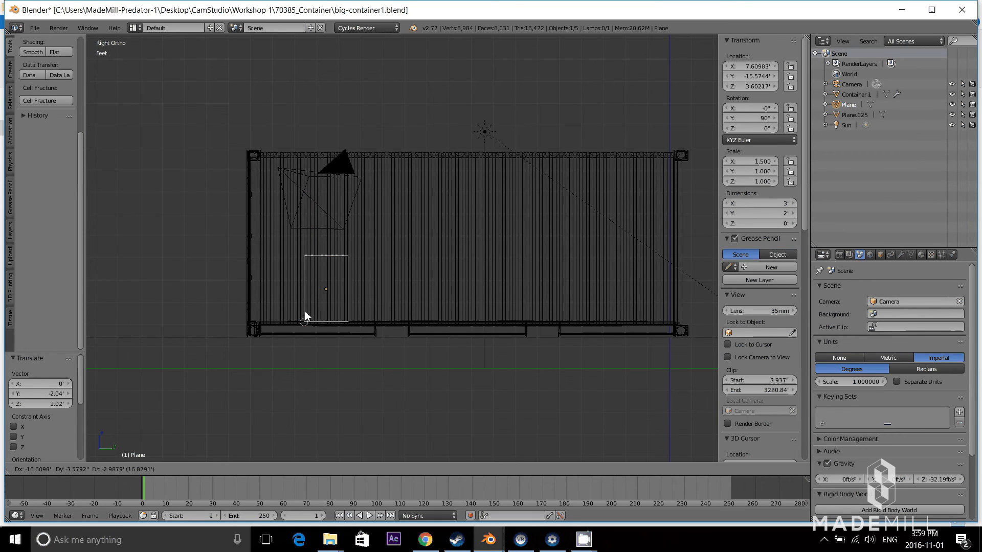
{"action": "left_click", "coordinate": [305, 315]}
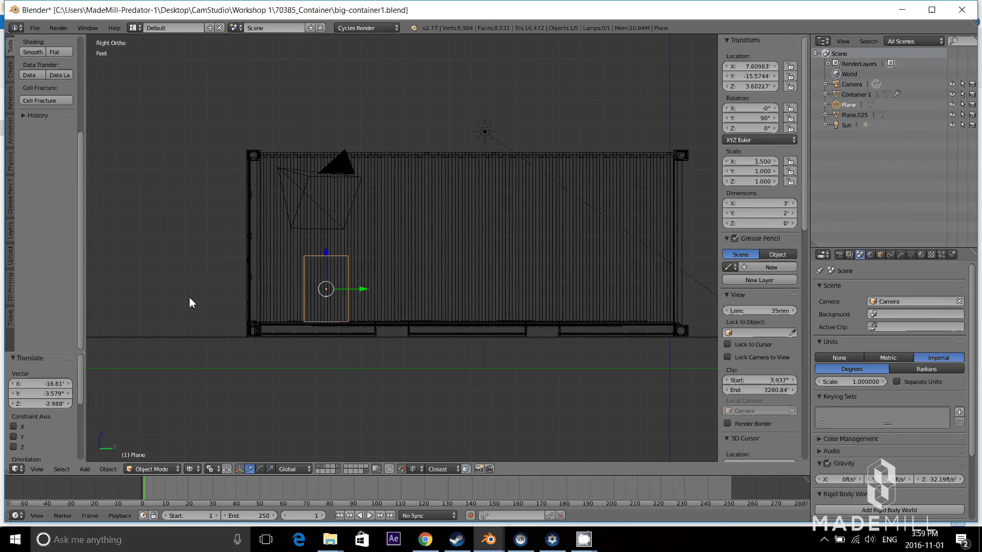
{"action": "key", "text": "g"}
{"action": "key", "text": "y"}
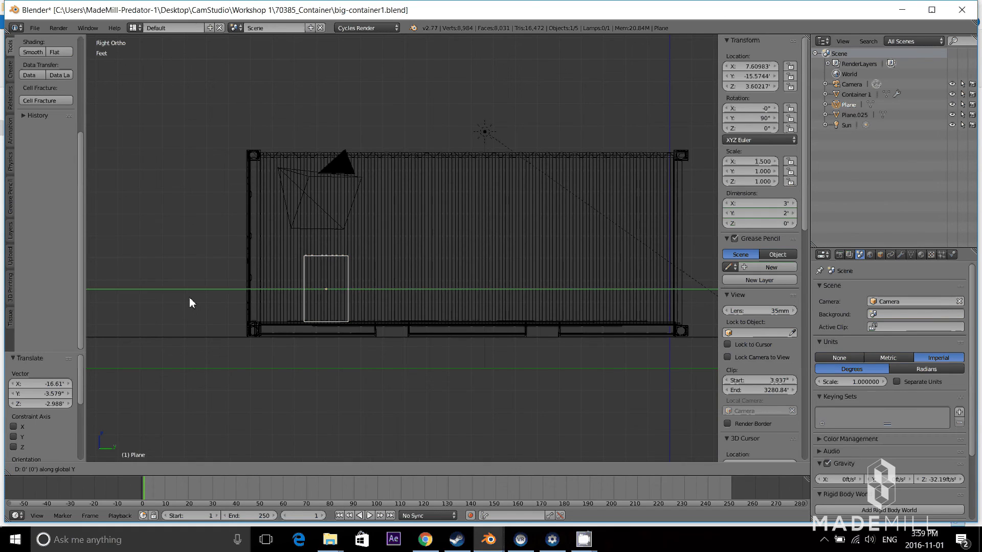
{"action": "type", "text": "3"}
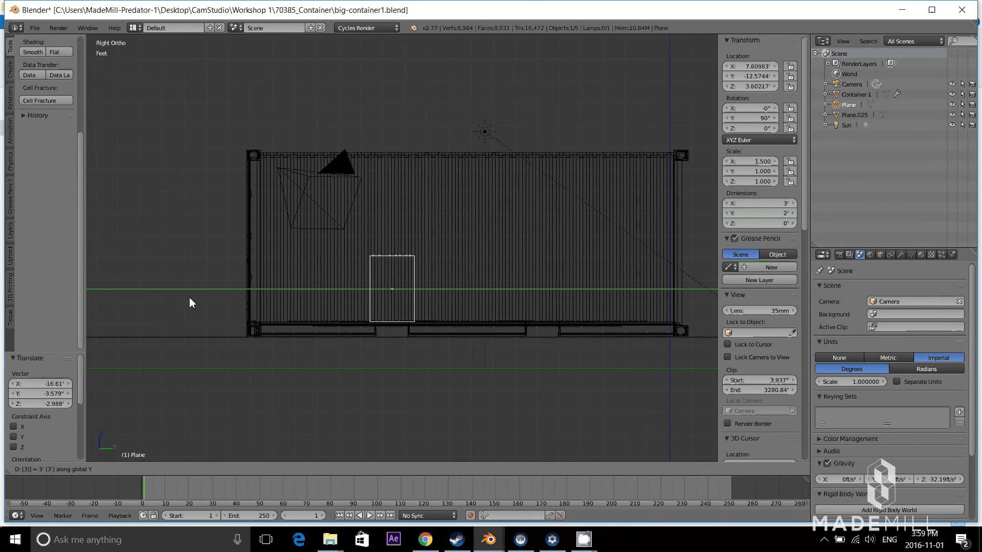
{"action": "key", "text": "Escape"}
Step: Apply the plane's rotation and scale, and raise it 3' along the Z axis
{"action": "key", "text": "ctrl+a"}
{"action": "left_click", "coordinate": [190, 300]}
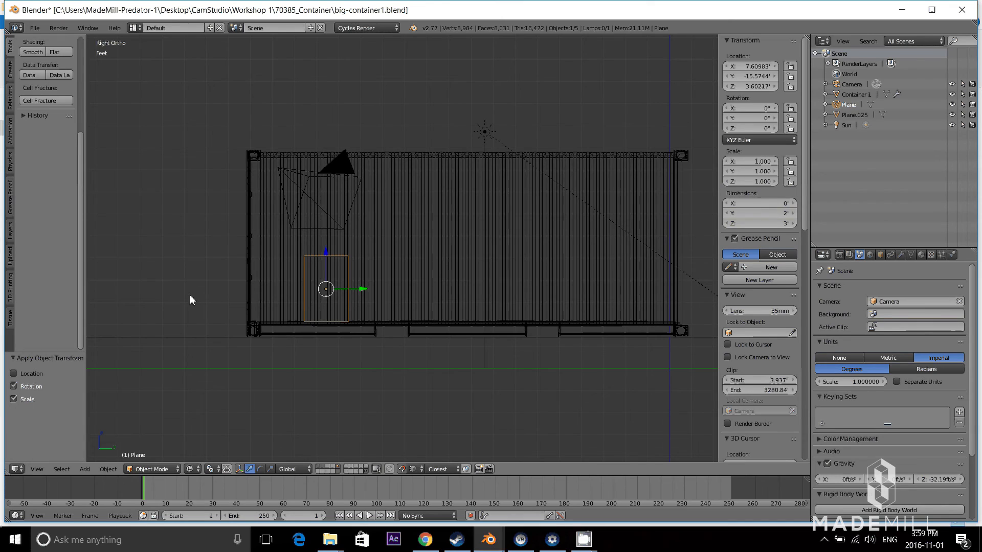
{"action": "type", "text": "gy3"}
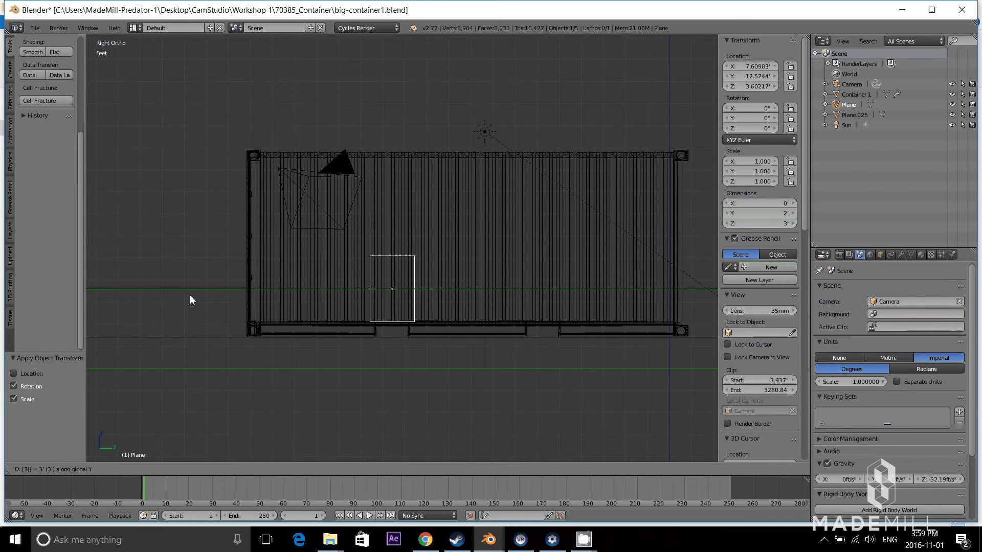
{"action": "key", "text": "Escape"}
{"action": "type", "text": "gz3"}
{"action": "key", "text": "Return"}
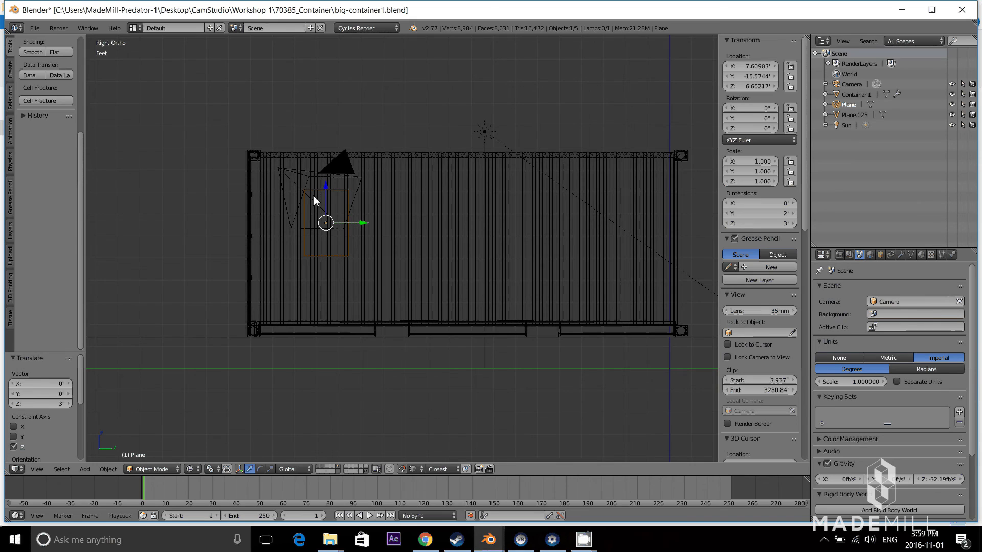
Step: Knife Project the plane's outline onto the container mesh, compare cut-through on and off, and inspect the single-wall cut at an angle
{"action": "right_click", "coordinate": [412, 154]}
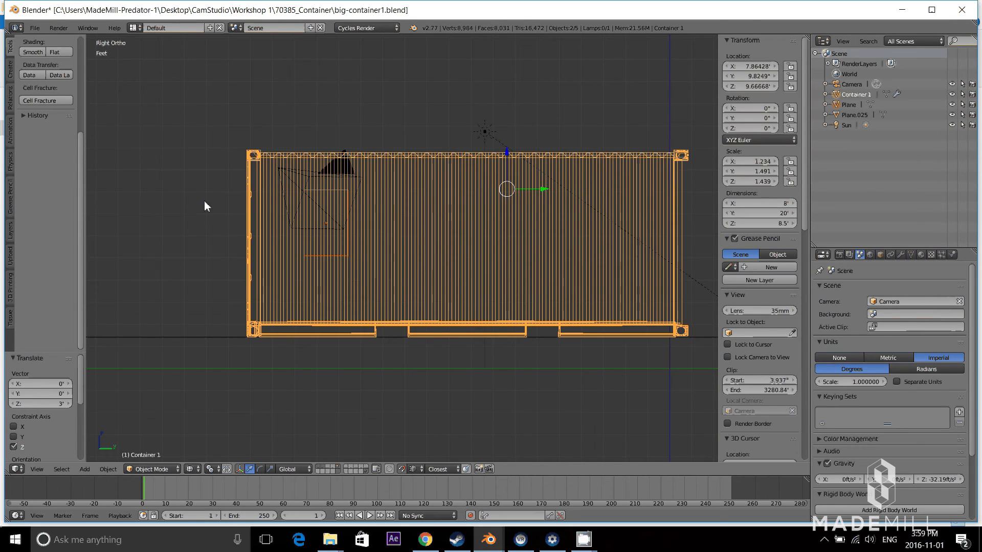
{"action": "key", "text": "Tab"}
{"action": "left_click", "coordinate": [46, 277]}
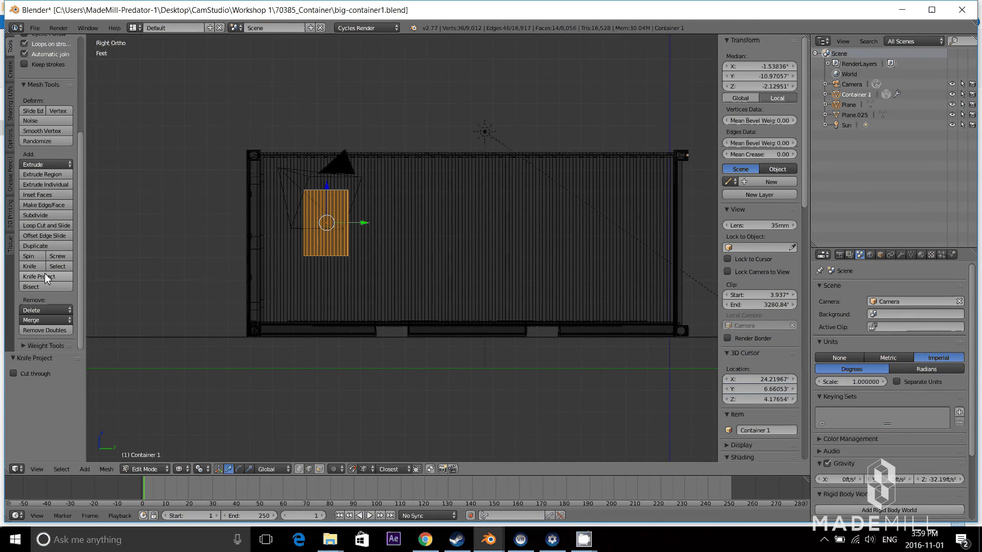
{"action": "left_click", "coordinate": [13, 374]}
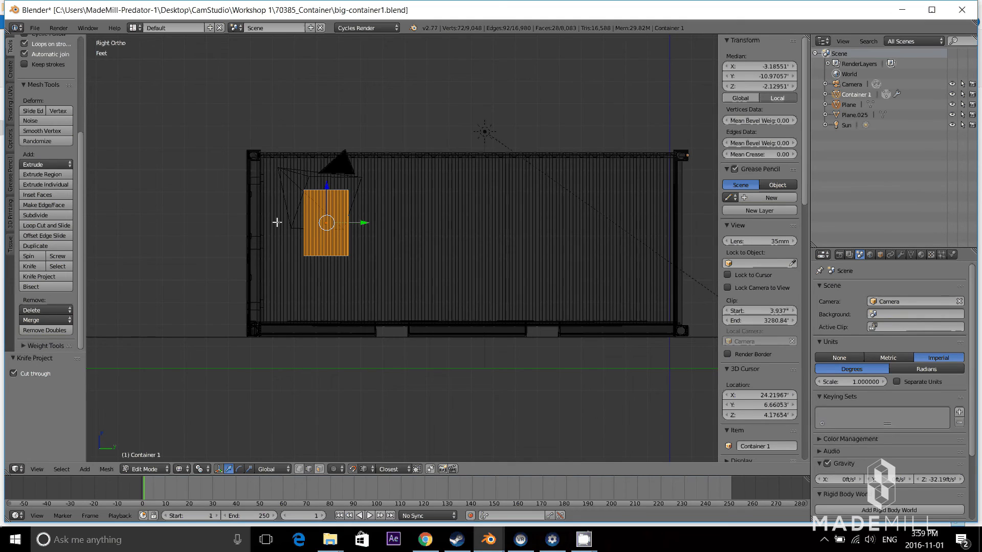
{"action": "left_click", "coordinate": [22, 373]}
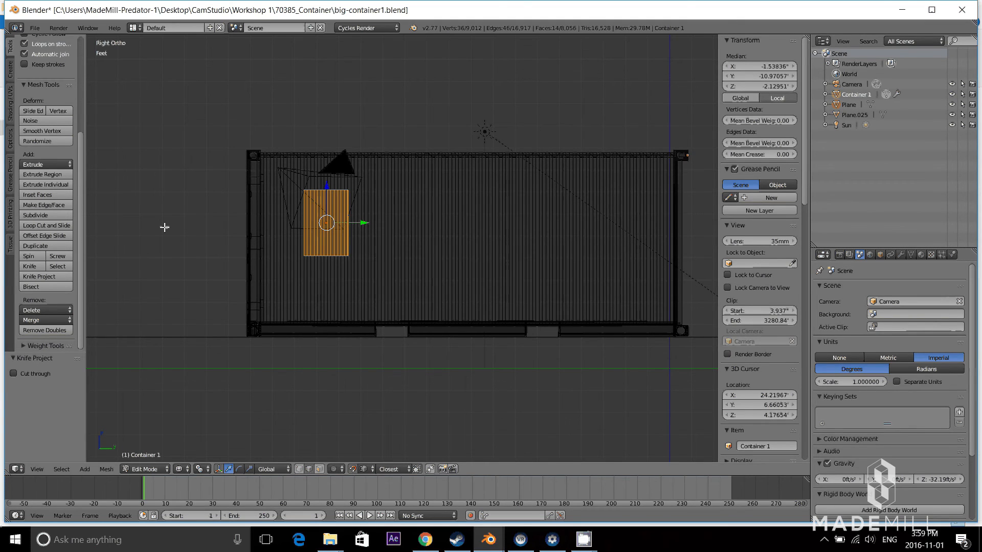
{"action": "middle_click_drag", "start_coordinate": [164, 227], "coordinate": [412, 300]}
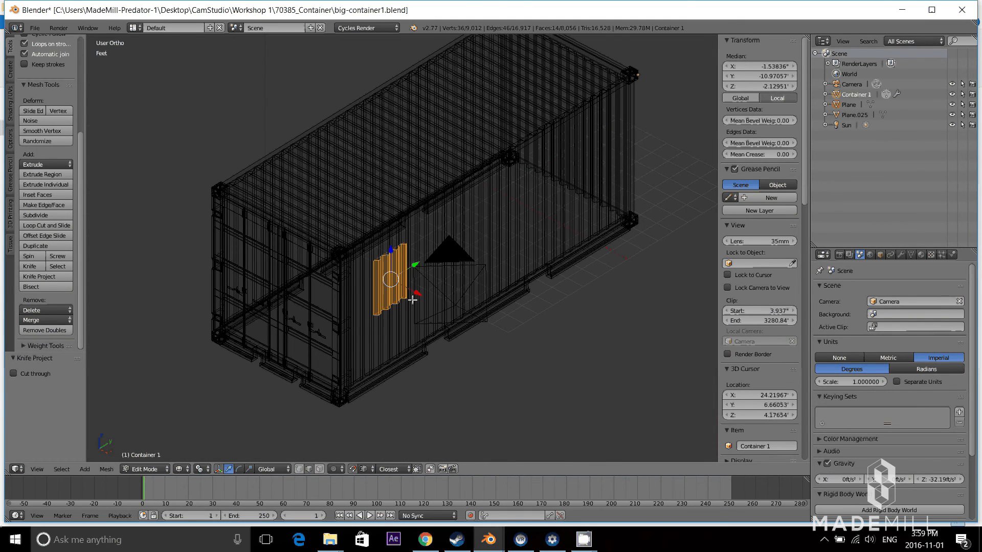
{"action": "scroll", "coordinate": [412, 300], "scroll_direction": "up", "scroll_amount": 5}
{"action": "middle_click_drag", "start_coordinate": [403, 268], "coordinate": [408, 296]}
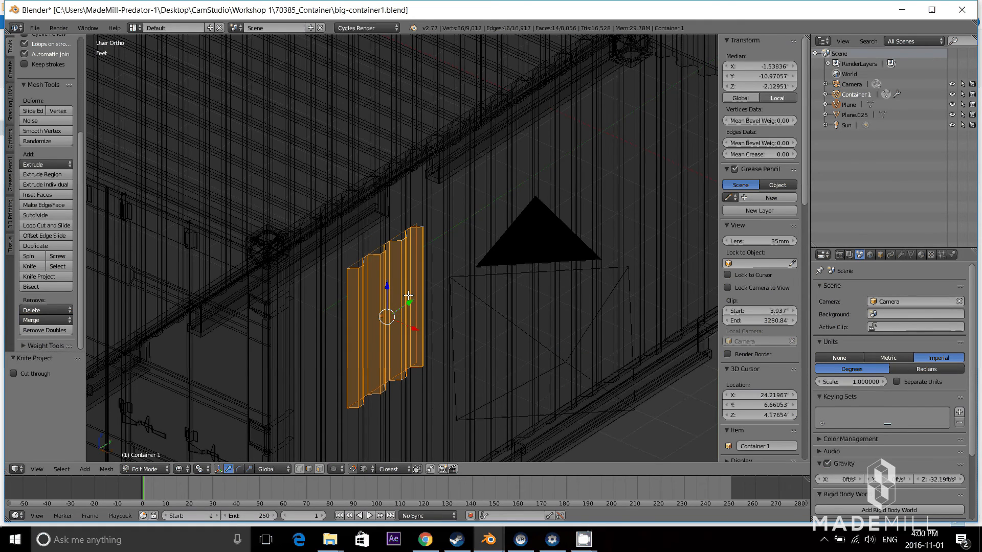
{"action": "scroll", "coordinate": [409, 296], "scroll_direction": "down", "scroll_amount": 4}
Step: Try to extend the projected cut through both container walls and delete the enclosed geometry
{"action": "left_click", "coordinate": [24, 375]}
{"action": "middle_click_drag", "start_coordinate": [108, 365], "coordinate": [214, 336]}
{"action": "key", "text": "x"}
{"action": "left_click", "coordinate": [166, 311]}
{"action": "key", "text": "Tab"}
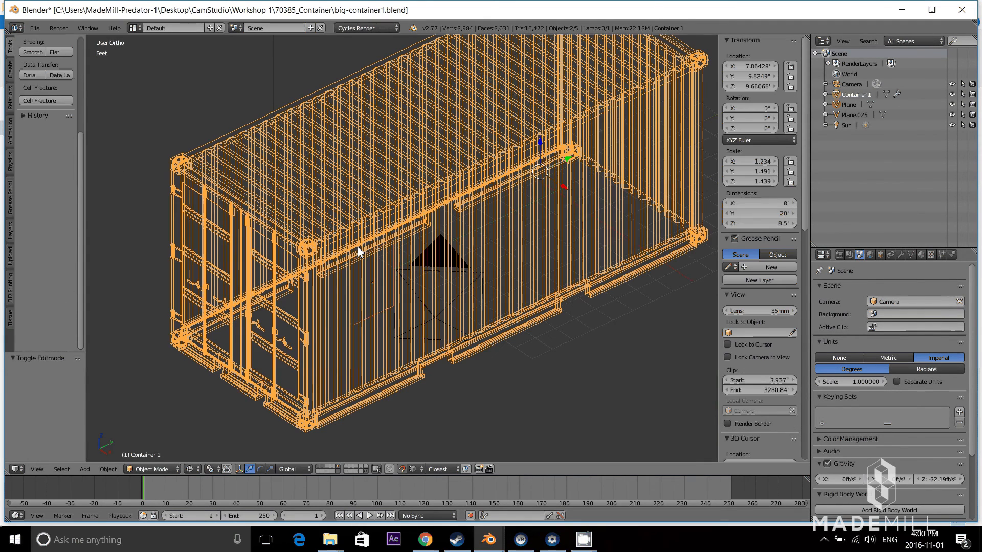
{"action": "key", "text": "Tab"}
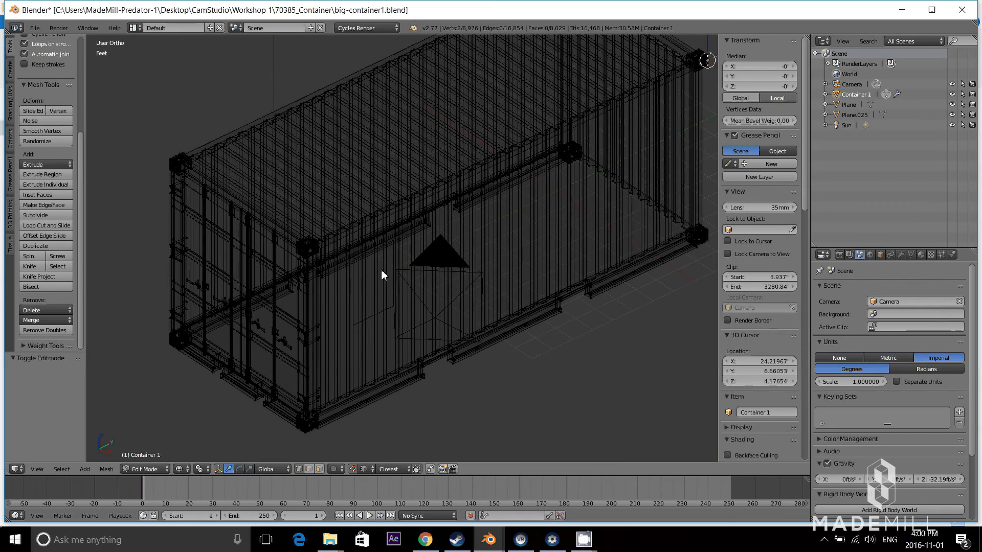
{"action": "key", "text": "Tab"}
Step: Knife Project the plane's outline through both container walls from the right view with cut-through on, and delete the enclosed faces
{"action": "right_click", "coordinate": [386, 314]}
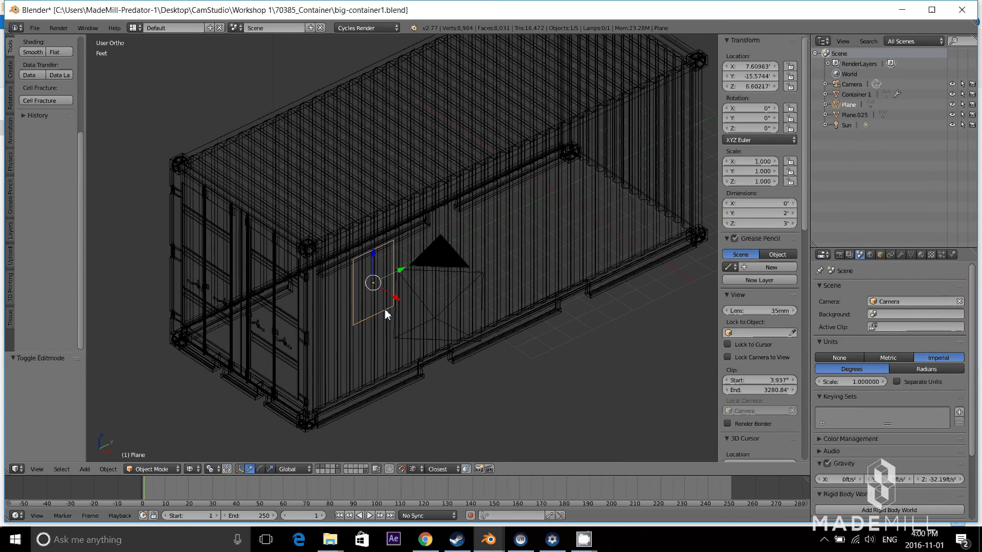
{"action": "right_click", "coordinate": [220, 372]}
{"action": "key", "text": "Tab"}
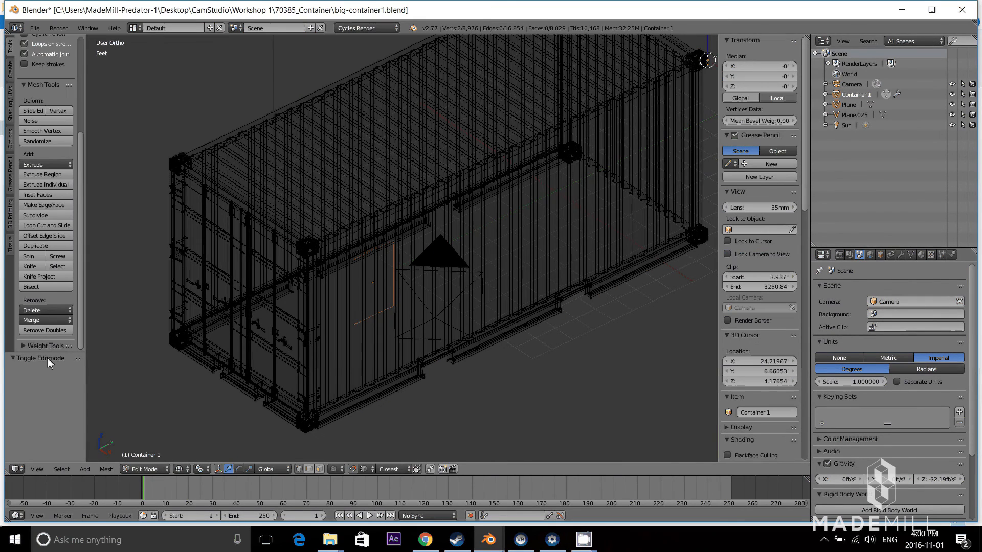
{"action": "key", "text": "KP_3"}
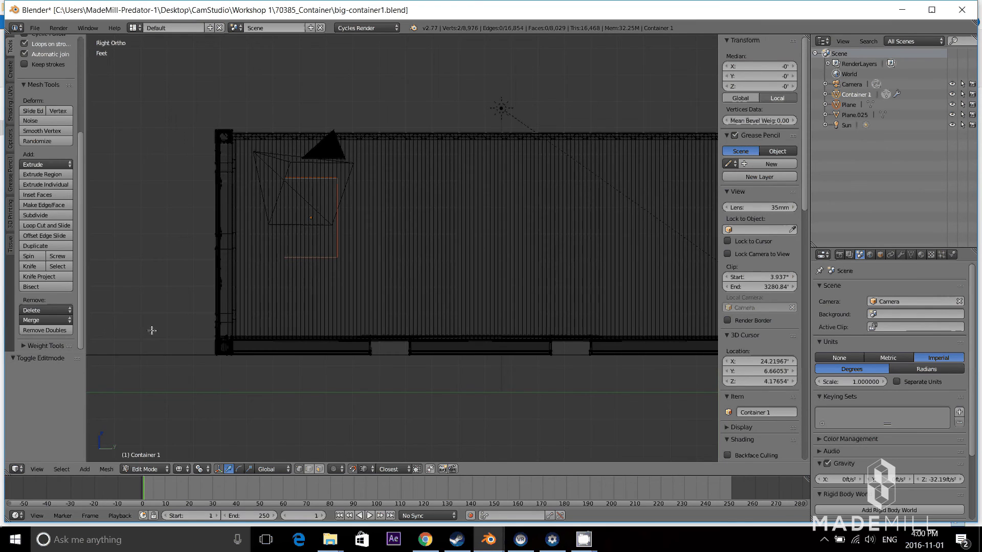
{"action": "left_click", "coordinate": [38, 277]}
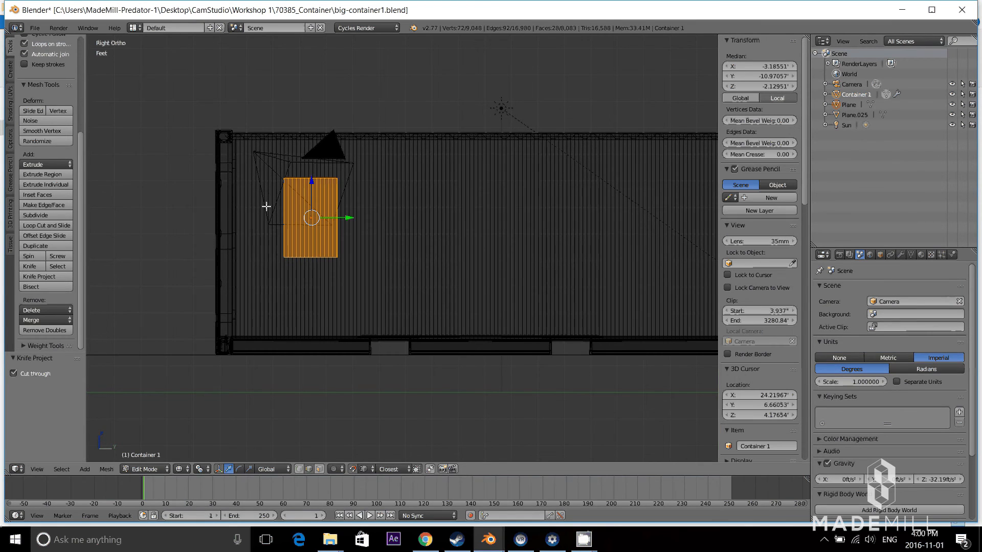
{"action": "key", "text": "x"}
{"action": "left_click", "coordinate": [305, 261]}
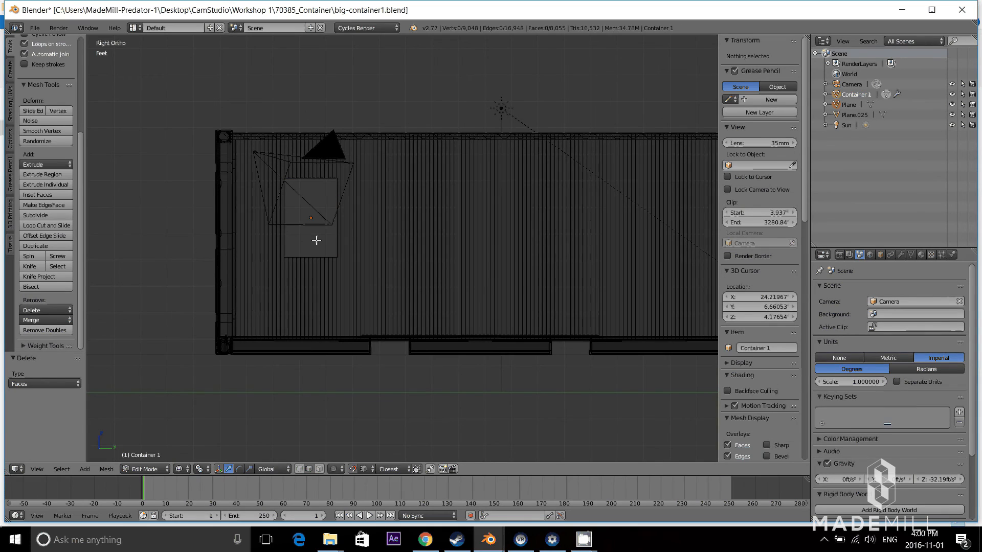
Step: Switch the 3D view to solid shading and delete the cutting plane in object mode
{"action": "key", "text": "z"}
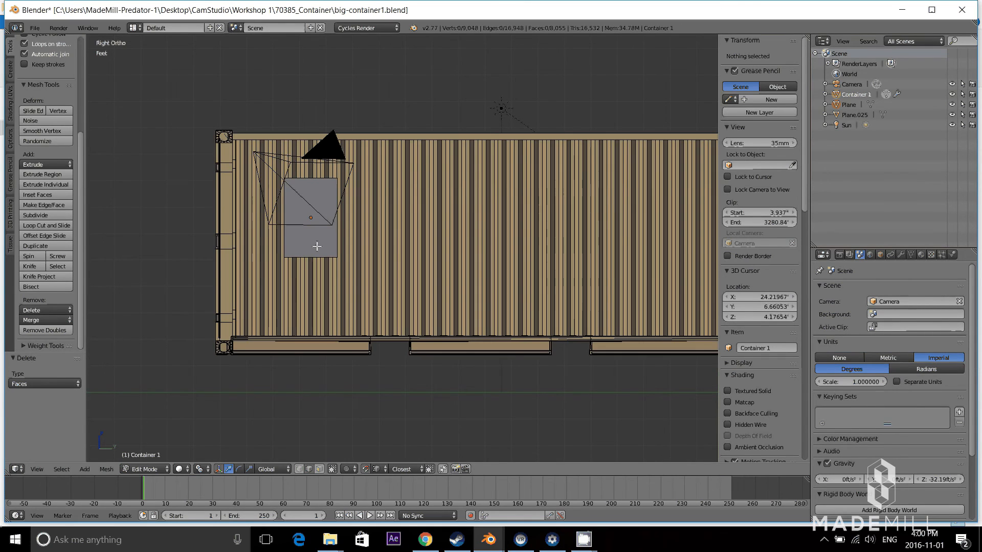
{"action": "key", "text": "Tab"}
{"action": "right_click", "coordinate": [315, 241]}
{"action": "key", "text": "x"}
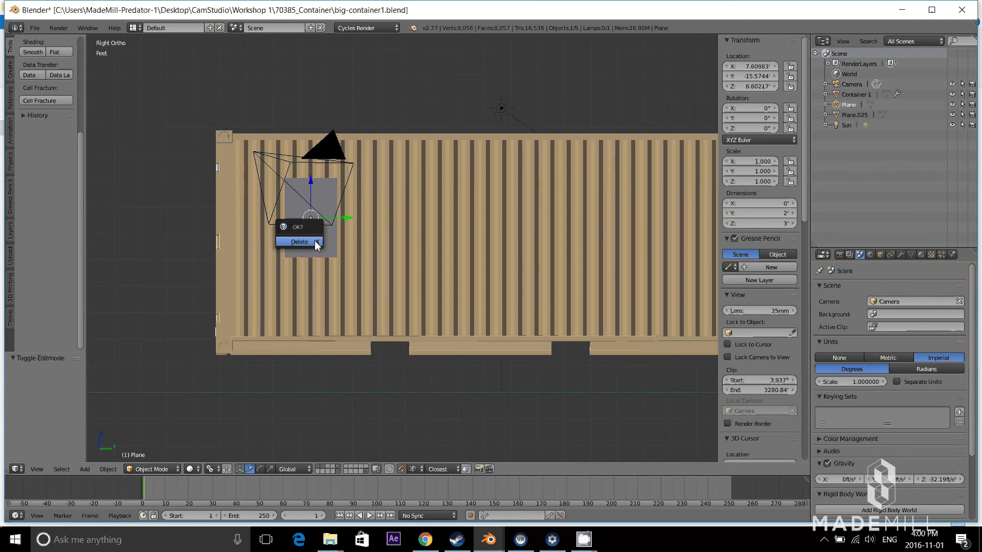
{"action": "left_click", "coordinate": [315, 243]}
Step: Show the container with rendered shading in perspective and inspect the window openings from several angles
{"action": "middle_click_drag", "start_coordinate": [315, 244], "coordinate": [364, 262]}
{"action": "scroll", "coordinate": [307, 241], "scroll_direction": "up", "scroll_amount": 3}
{"action": "scroll", "coordinate": [337, 238], "scroll_direction": "down", "scroll_amount": 3}
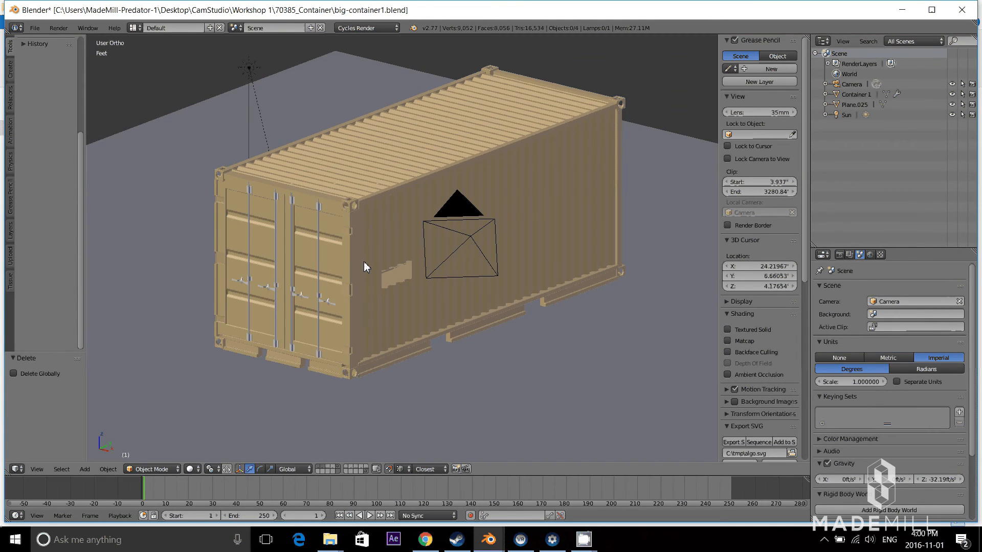
{"action": "key", "text": "shift+z"}
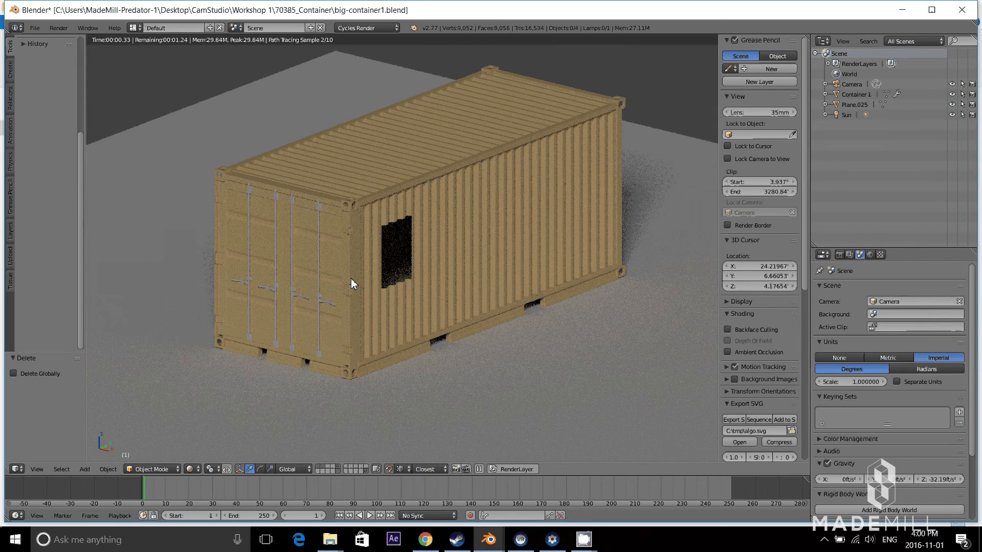
{"action": "middle_click_drag", "start_coordinate": [351, 278], "coordinate": [295, 298]}
{"action": "key", "text": "KP_5"}
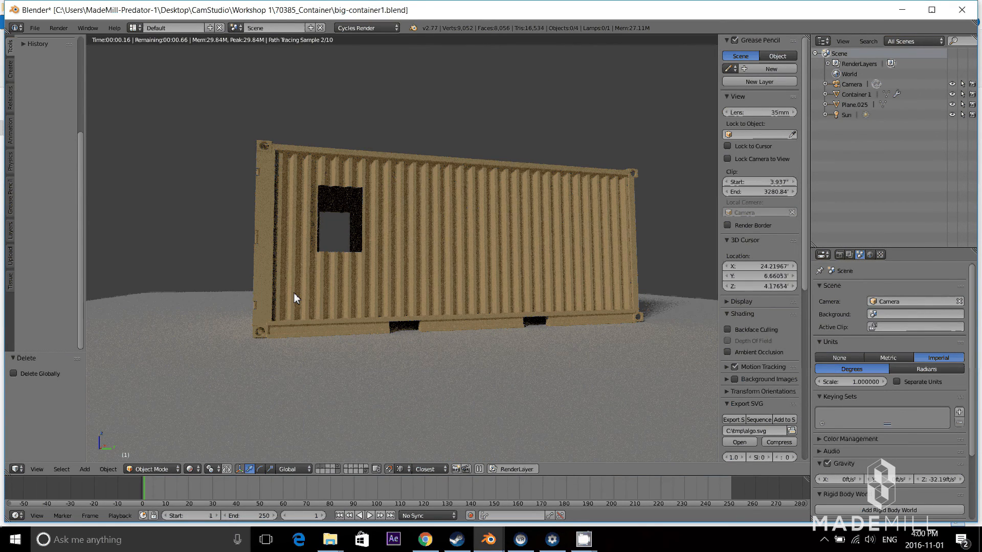
Step: Look through the window opening into the container's interior in the rendered view
{"action": "scroll", "coordinate": [373, 279], "scroll_direction": "up", "scroll_amount": 10}
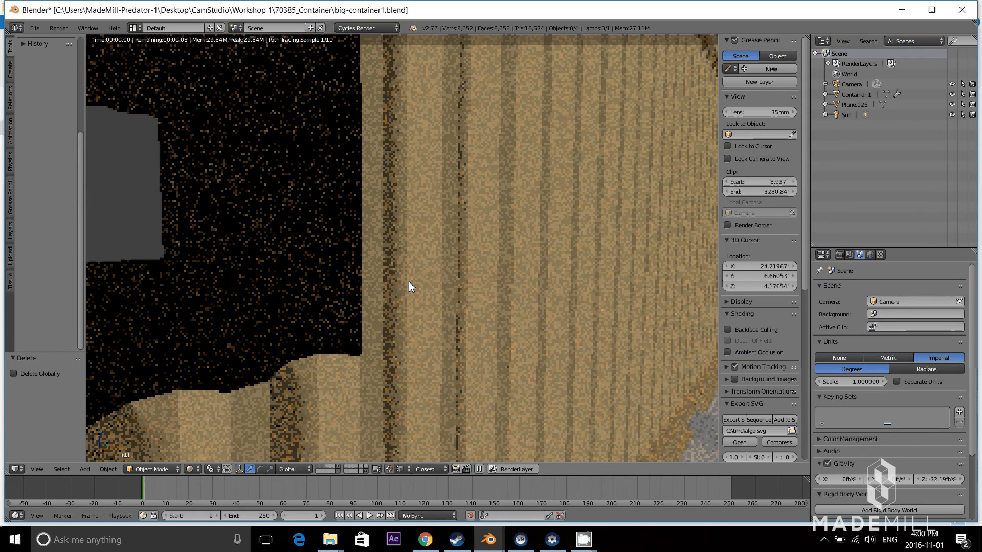
{"action": "middle_click_drag", "start_coordinate": [409, 285], "coordinate": [451, 356]}
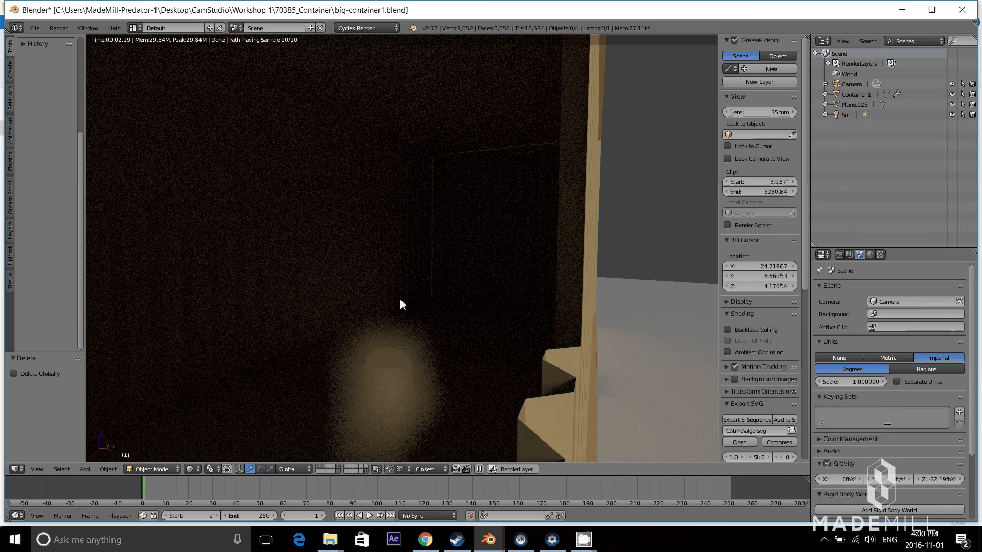
{"action": "middle_click_drag", "start_coordinate": [400, 298], "coordinate": [356, 299]}
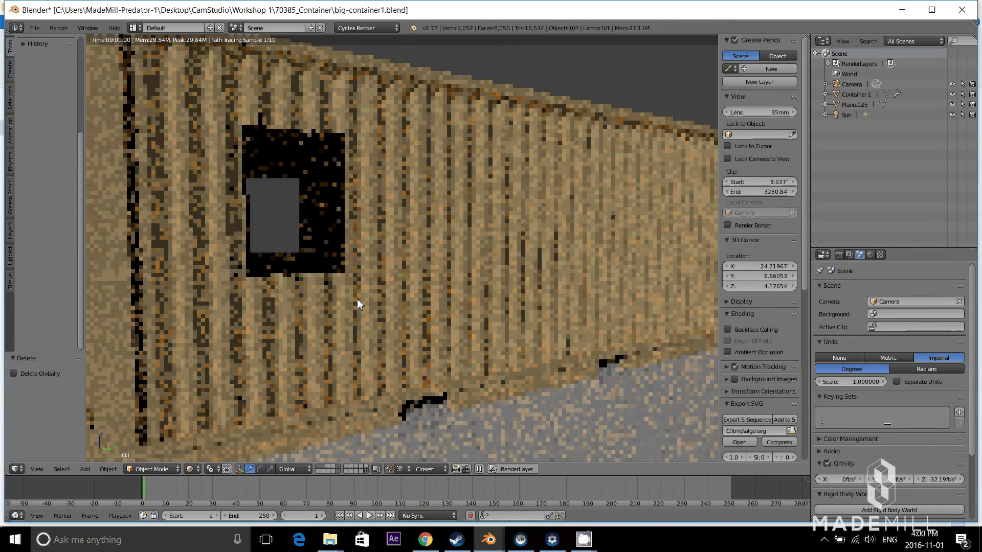
{"action": "scroll", "coordinate": [357, 298], "scroll_direction": "down", "scroll_amount": 3}
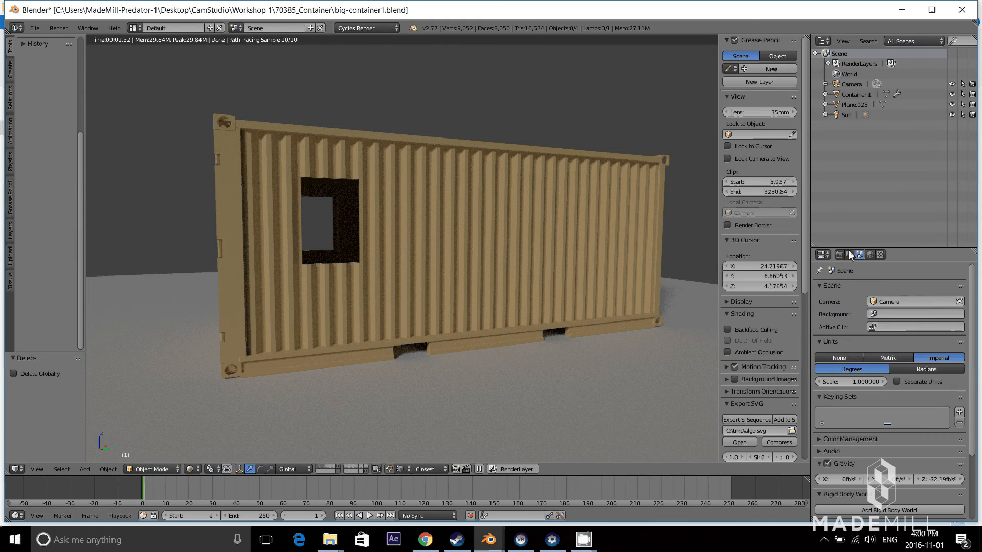
Step: Enable Pro Lighting: Skies in the world settings and set the sky category to evening
{"action": "scroll", "coordinate": [847, 394], "scroll_direction": "down", "scroll_amount": 4}
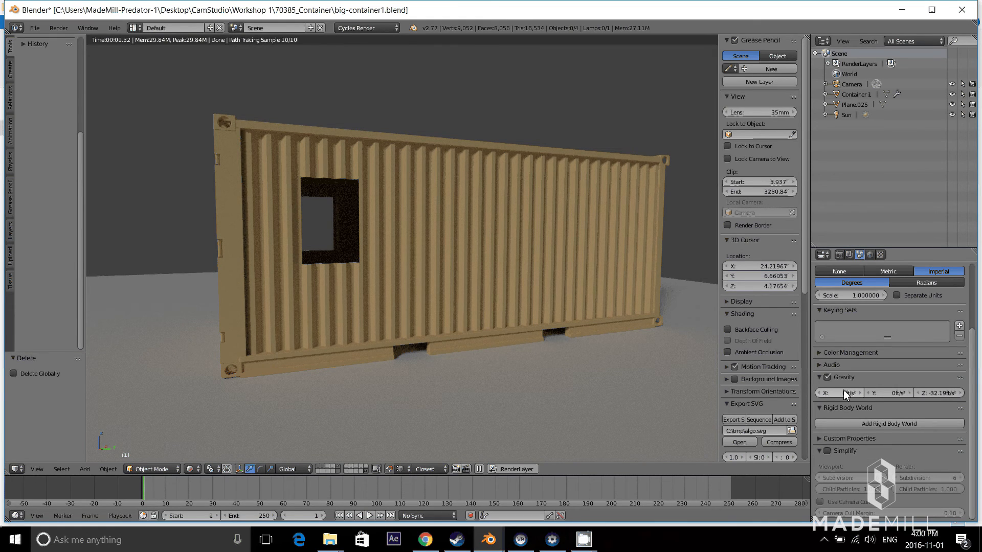
{"action": "left_click", "coordinate": [870, 255]}
{"action": "scroll", "coordinate": [826, 370], "scroll_direction": "down", "scroll_amount": 2}
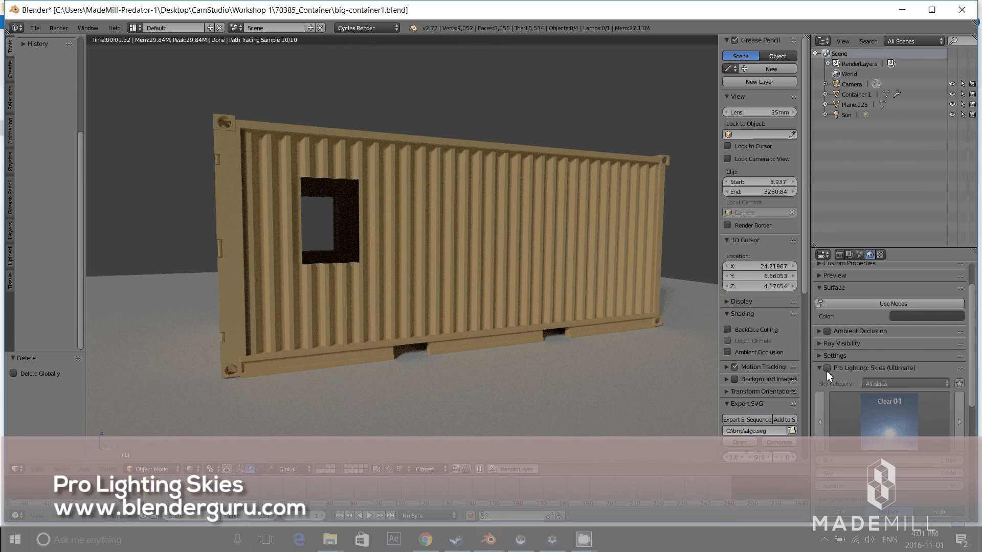
{"action": "left_click", "coordinate": [826, 369]}
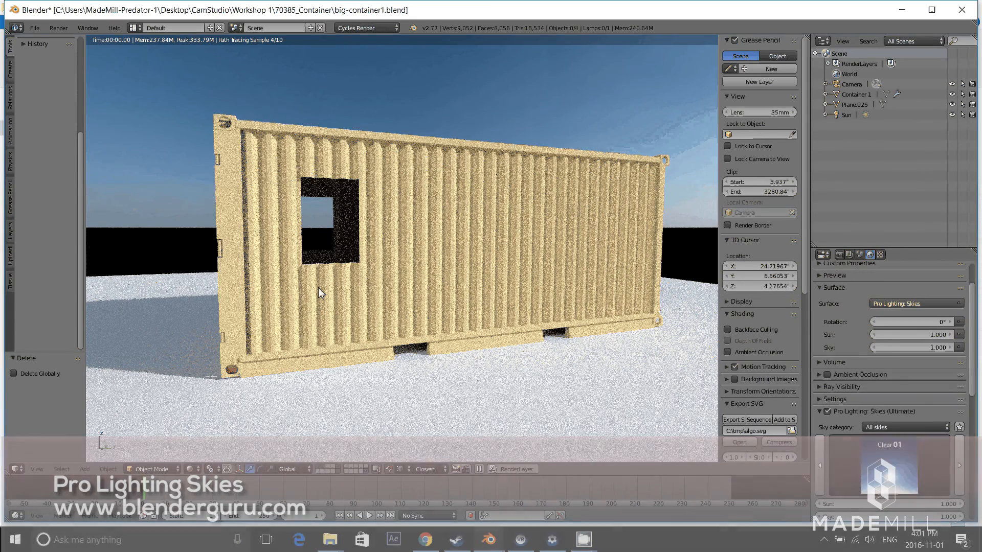
{"action": "scroll", "coordinate": [322, 286], "scroll_direction": "down", "scroll_amount": 3}
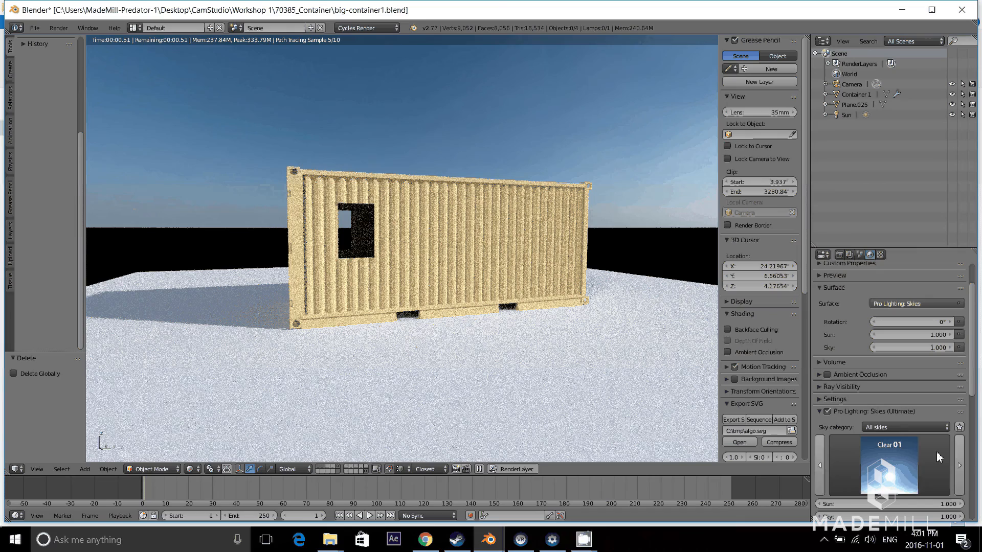
{"action": "left_click", "coordinate": [902, 429]}
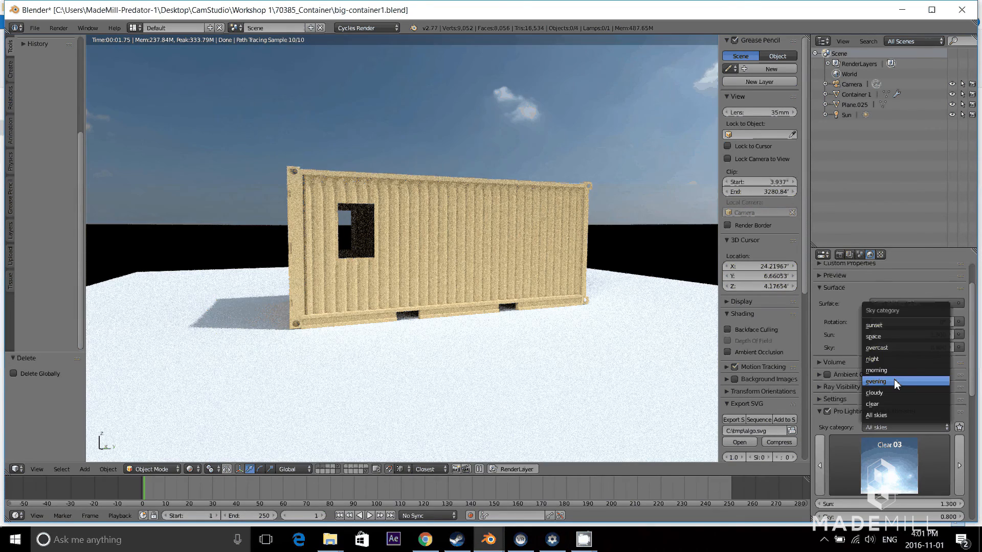
{"action": "left_click", "coordinate": [894, 381]}
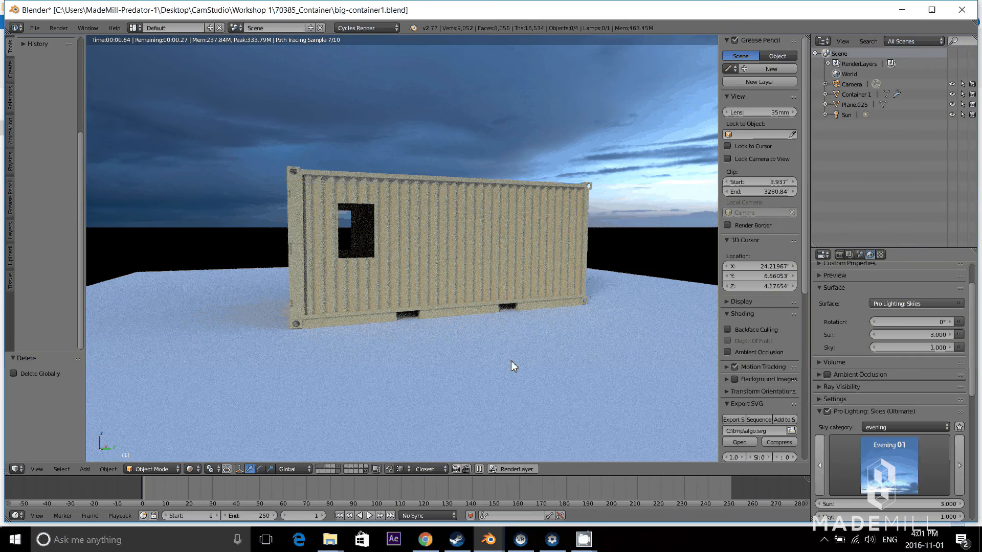
Step: Inspect the container's exterior, doors and dark interior under the evening sky from several angles
{"action": "middle_click_drag", "start_coordinate": [511, 360], "coordinate": [453, 303]}
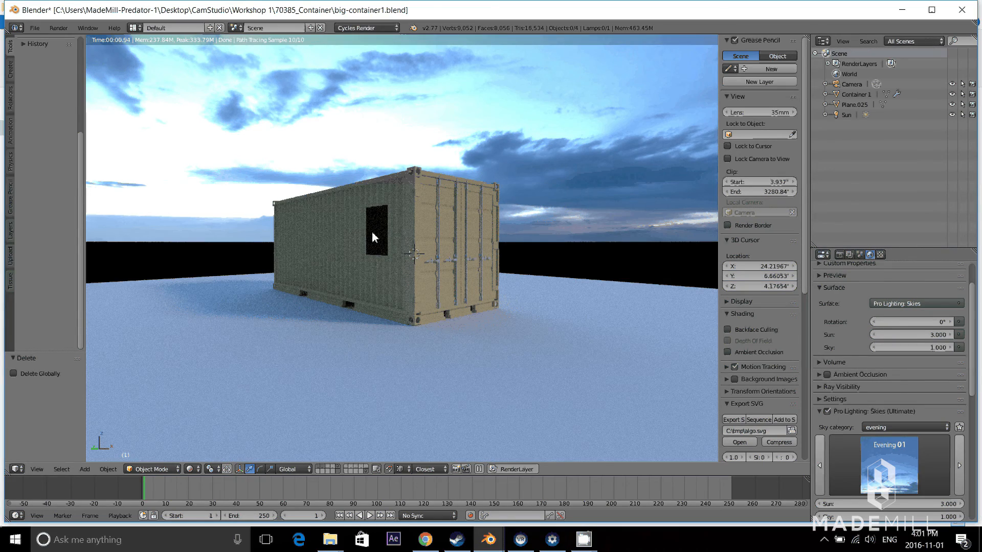
{"action": "scroll", "coordinate": [374, 238], "scroll_direction": "up", "scroll_amount": 3}
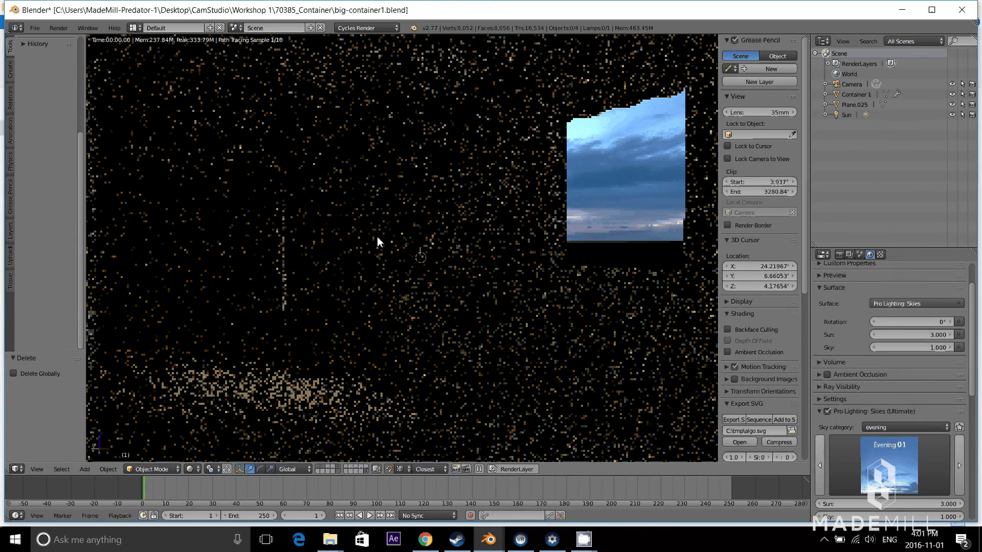
{"action": "scroll", "coordinate": [378, 241], "scroll_direction": "up", "scroll_amount": 2}
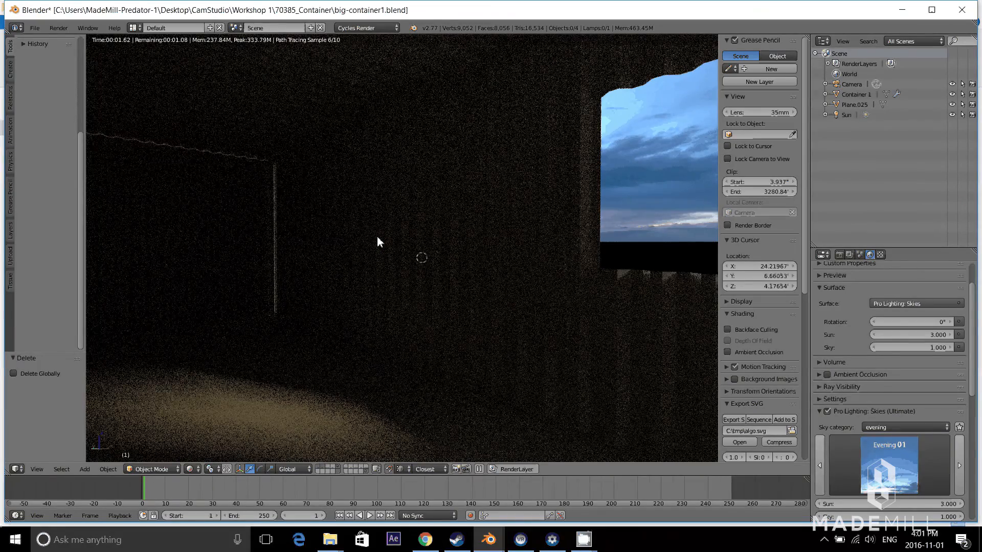
{"action": "scroll", "coordinate": [388, 246], "scroll_direction": "down", "scroll_amount": 6}
{"action": "scroll", "coordinate": [308, 263], "scroll_direction": "down", "scroll_amount": 1}
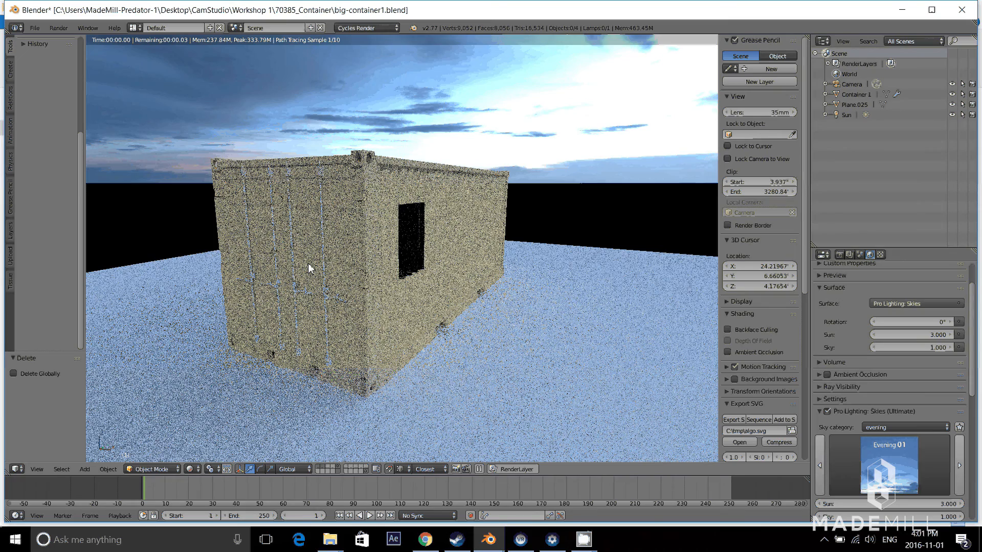
{"action": "middle_click_drag", "start_coordinate": [308, 263], "coordinate": [384, 276]}
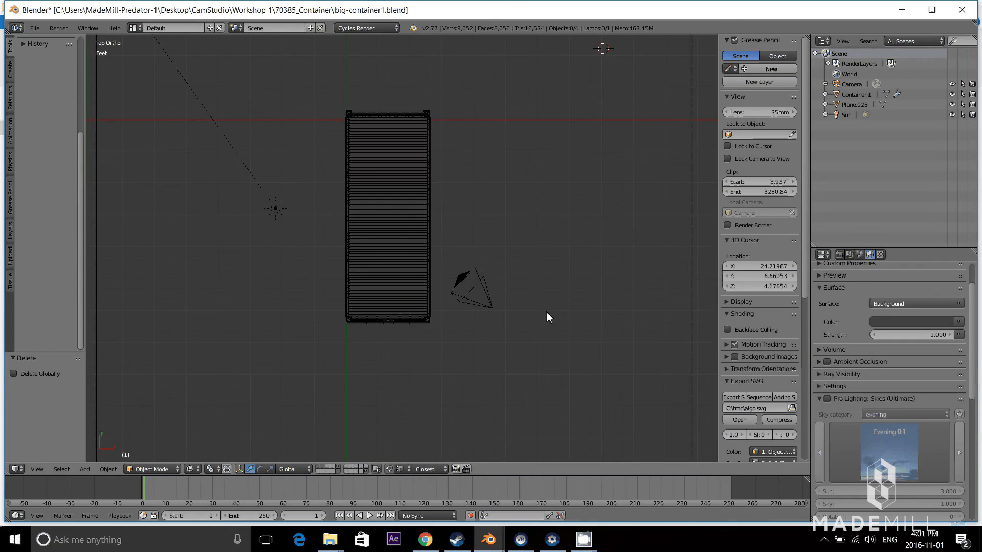
Step: Add a plane in the top view and place it over the container's door end at about X 3.44', Y -14.95'
{"action": "middle_click_drag", "start_coordinate": [511, 238], "coordinate": [514, 291], "text": "shift"}
{"action": "key", "text": "shift+a"}
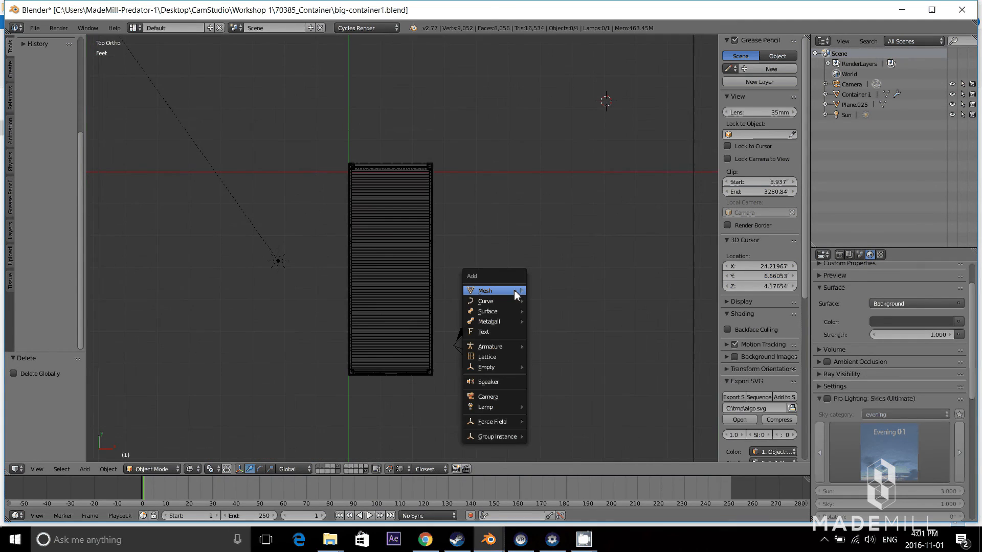
{"action": "mouse_move", "coordinate": [517, 296]}
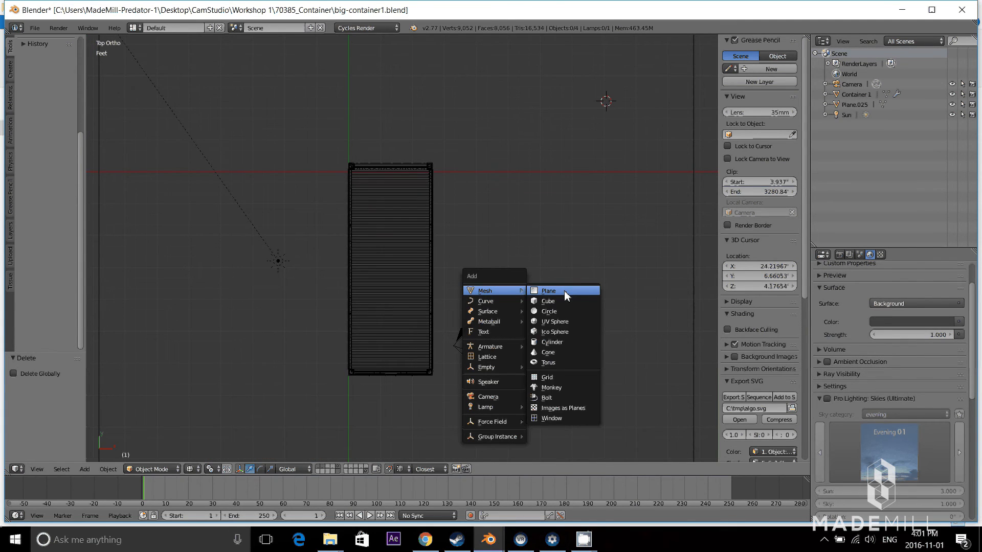
{"action": "left_click", "coordinate": [564, 290]}
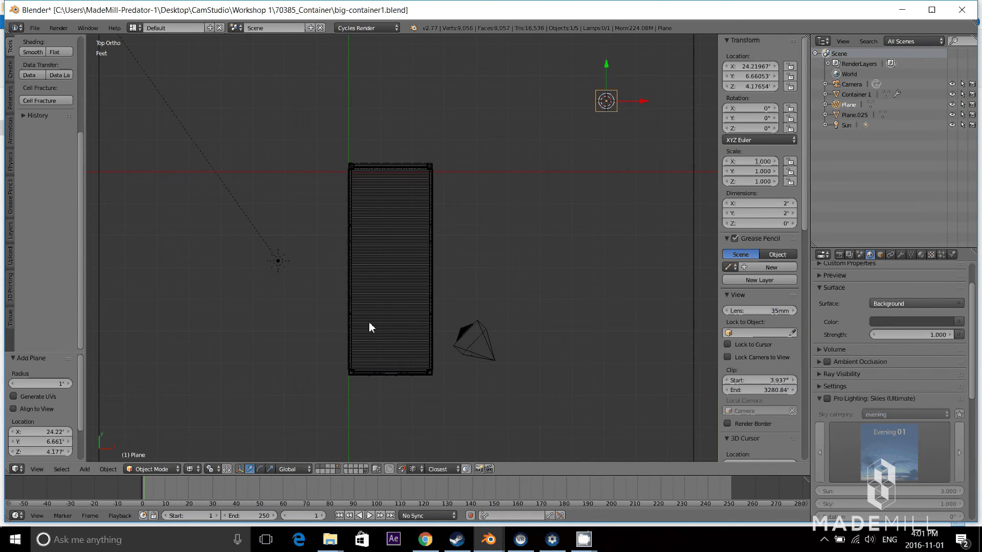
{"action": "key", "text": "g"}
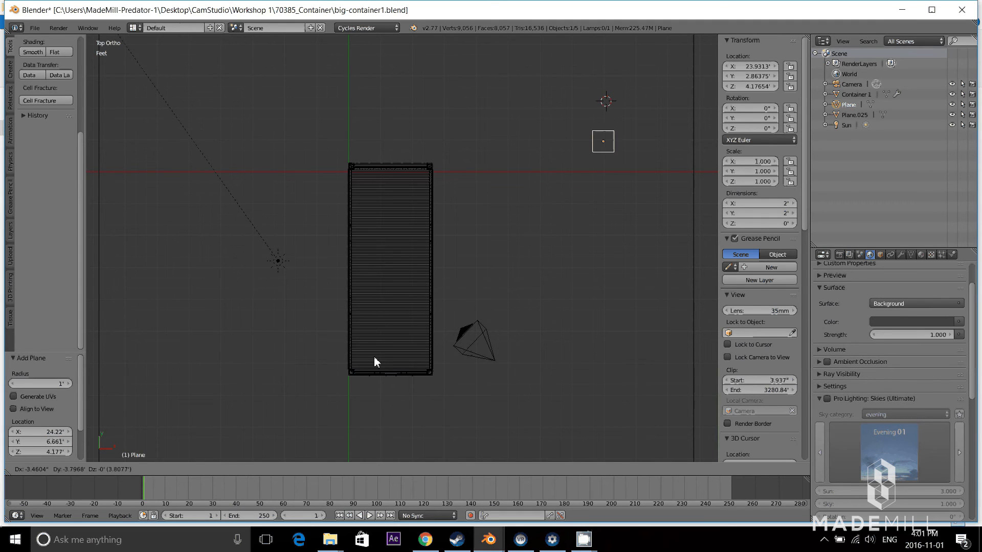
{"action": "left_click", "coordinate": [374, 357]}
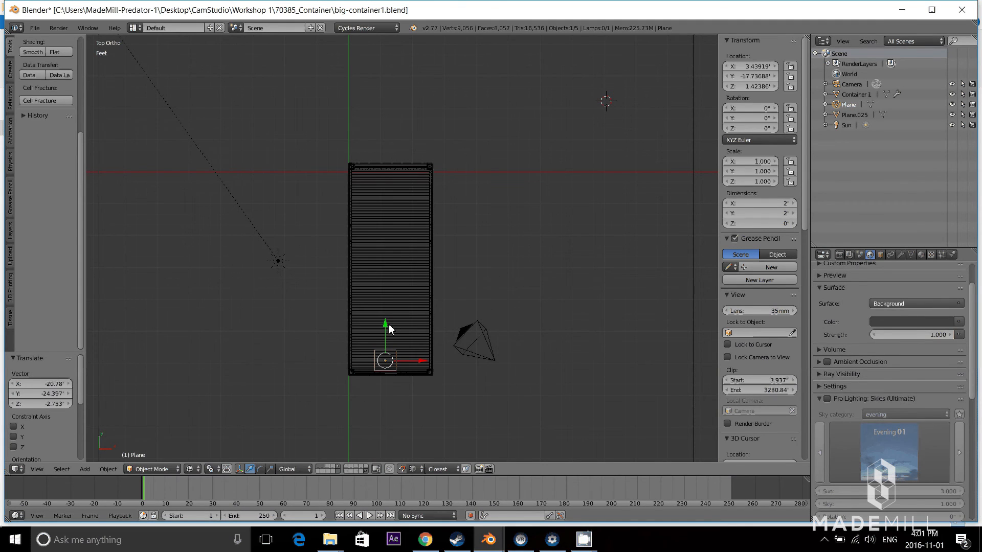
{"action": "left_click_drag", "start_coordinate": [388, 324], "coordinate": [389, 292]}
Step: Give the plane an Array modifier with a count of 4 and a constant offset of 3.83333' along Y, without relative offset
{"action": "left_click", "coordinate": [900, 254]}
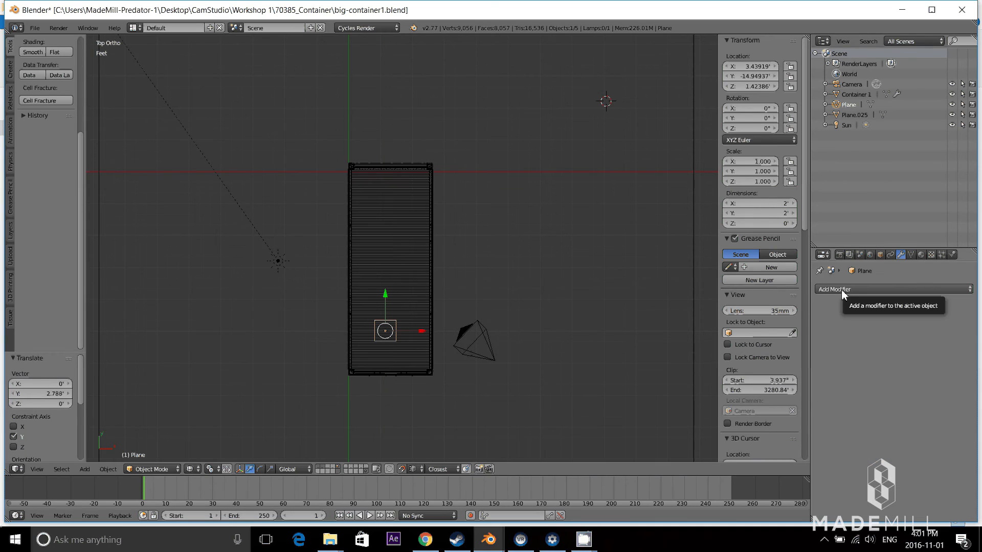
{"action": "left_click", "coordinate": [841, 289]}
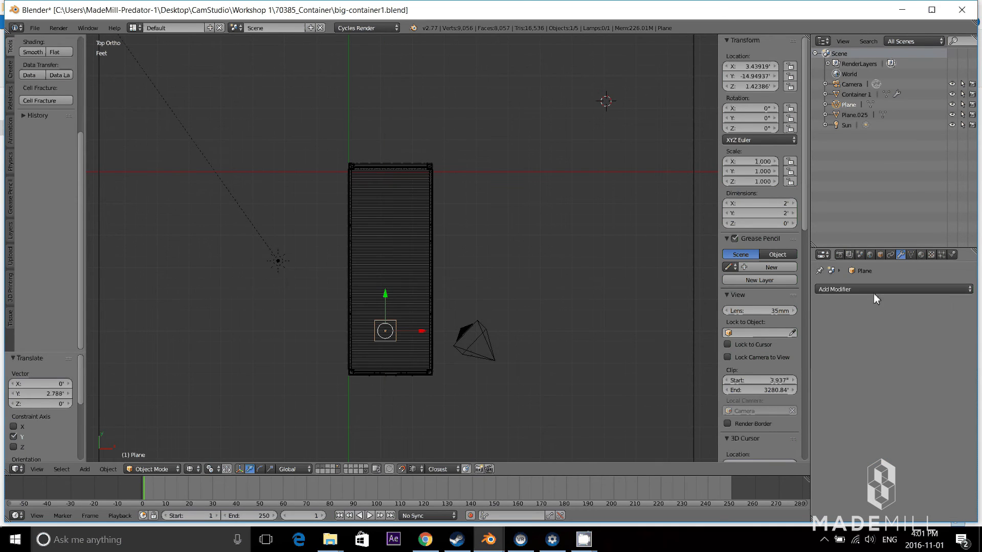
{"action": "left_click", "coordinate": [792, 313]}
{"action": "left_click", "coordinate": [822, 363]}
{"action": "left_click_drag", "start_coordinate": [843, 384], "coordinate": [957, 348]}
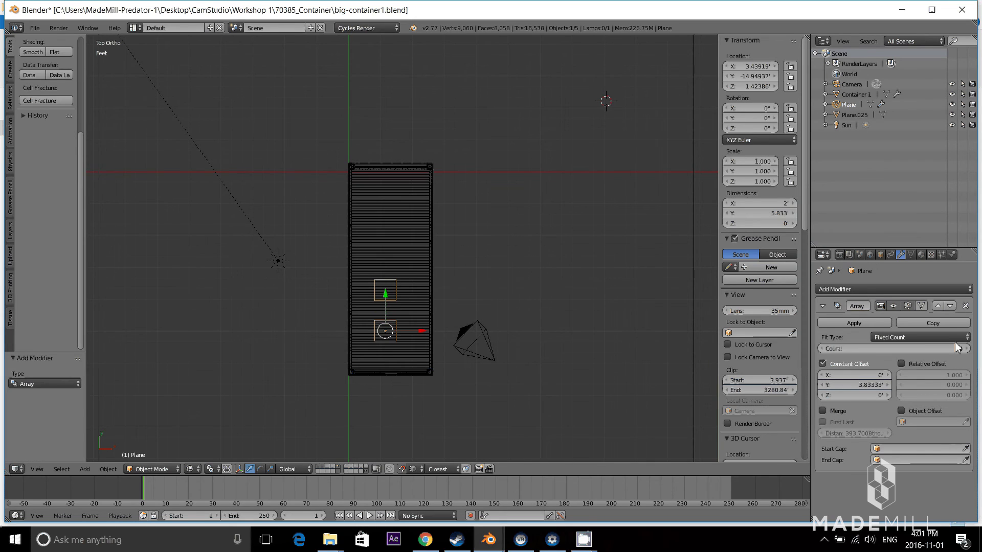
{"action": "left_click", "coordinate": [966, 349]}
{"action": "left_click", "coordinate": [966, 349]}
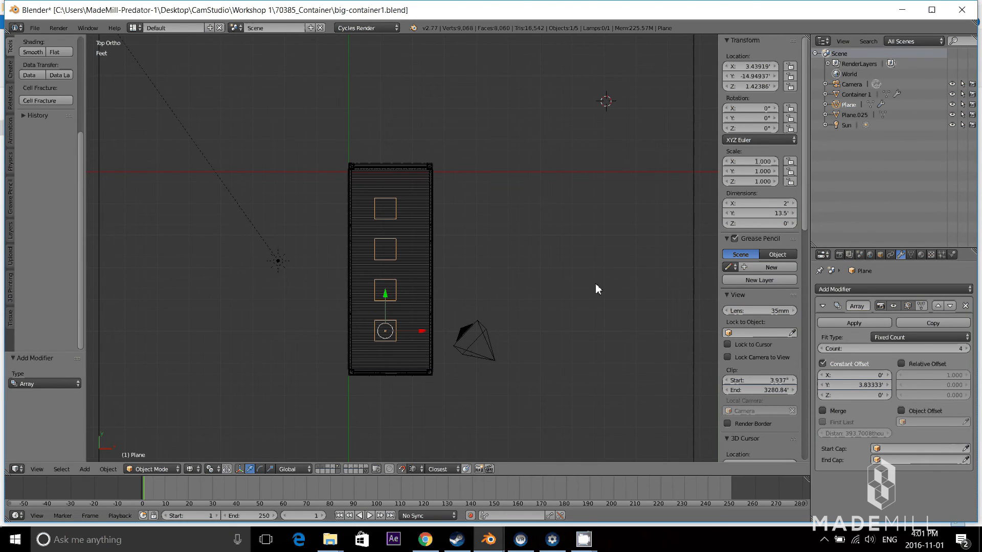
Step: Center the row of planes over the container roof at about X 4.02', Y -14.85' and apply the Array modifier
{"action": "key", "text": "g"}
{"action": "left_click", "coordinate": [609, 284]}
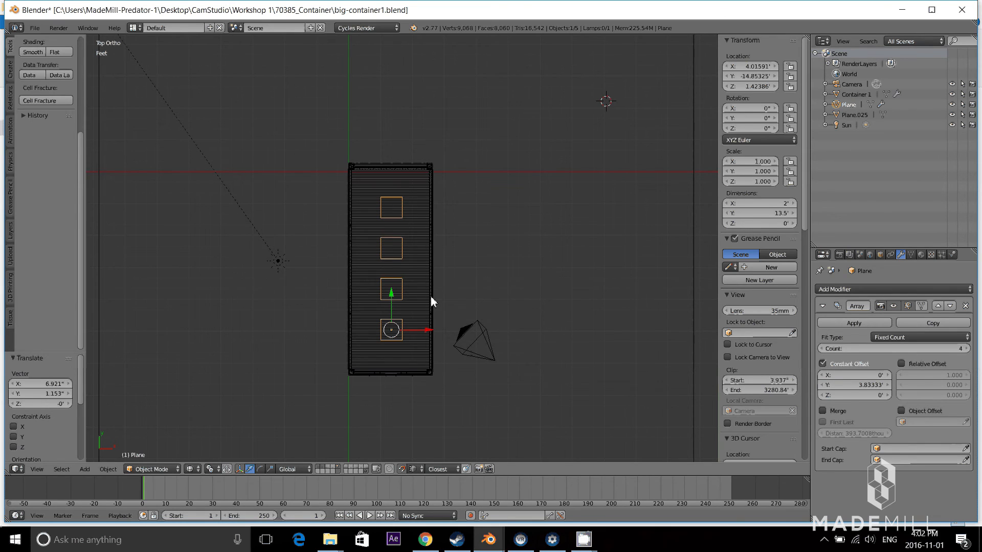
{"action": "left_click", "coordinate": [836, 321]}
Step: Knife Project the four squares onto the container roof from the top view with cut-through off, and delete the enclosed faces
{"action": "right_click", "coordinate": [358, 306], "text": "shift"}
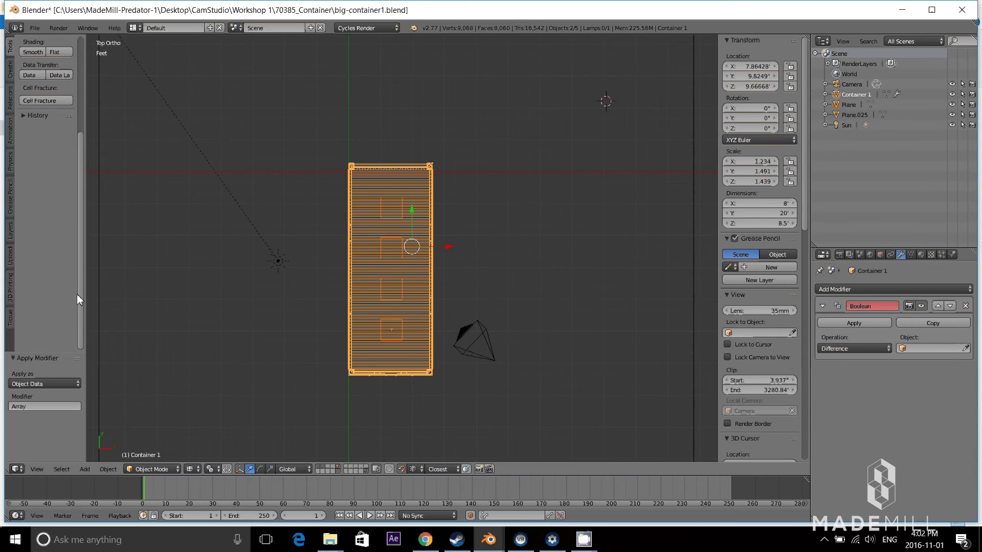
{"action": "key", "text": "Tab"}
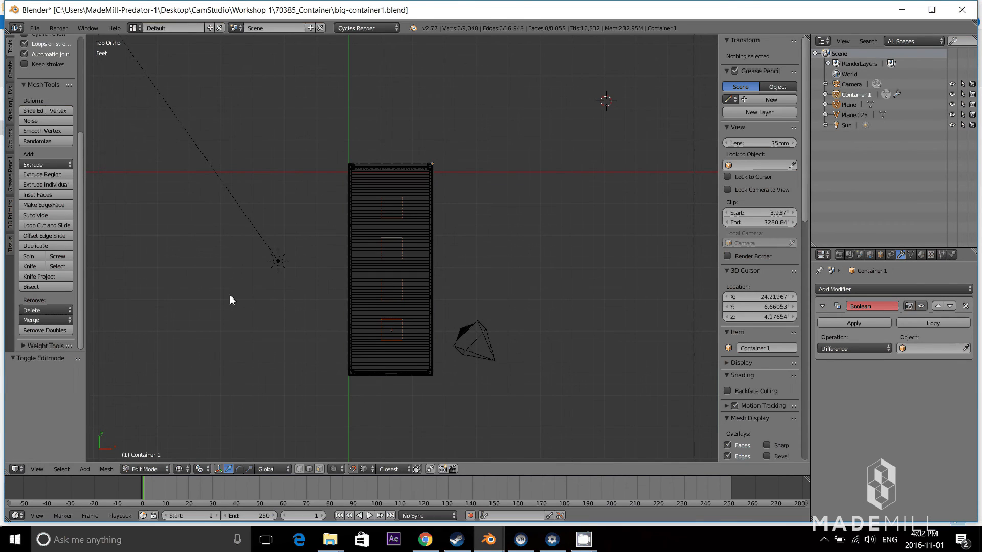
{"action": "left_click", "coordinate": [31, 276]}
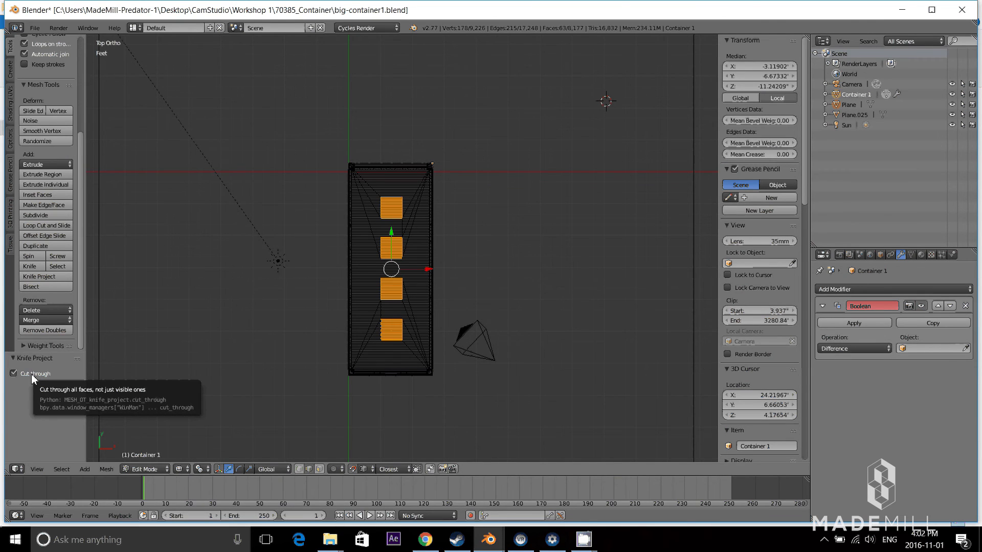
{"action": "left_click", "coordinate": [26, 374]}
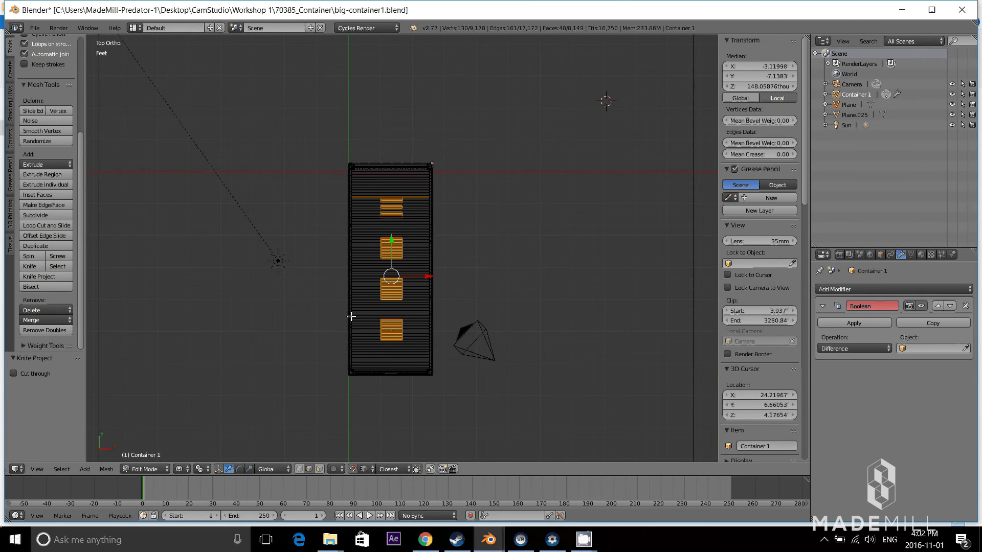
{"action": "middle_click_drag", "start_coordinate": [359, 309], "coordinate": [303, 267]}
{"action": "key", "text": "x"}
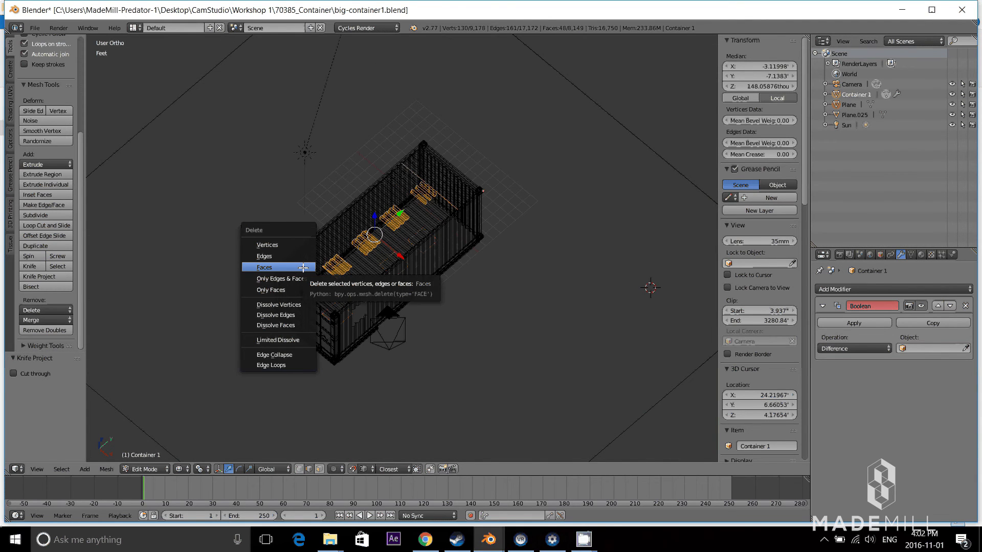
{"action": "left_click", "coordinate": [303, 267]}
Step: Examine the roof openings and incoming light from inside the container in solid and rendered shading
{"action": "key", "text": "z"}
{"action": "scroll", "coordinate": [329, 276], "scroll_direction": "up", "scroll_amount": 4}
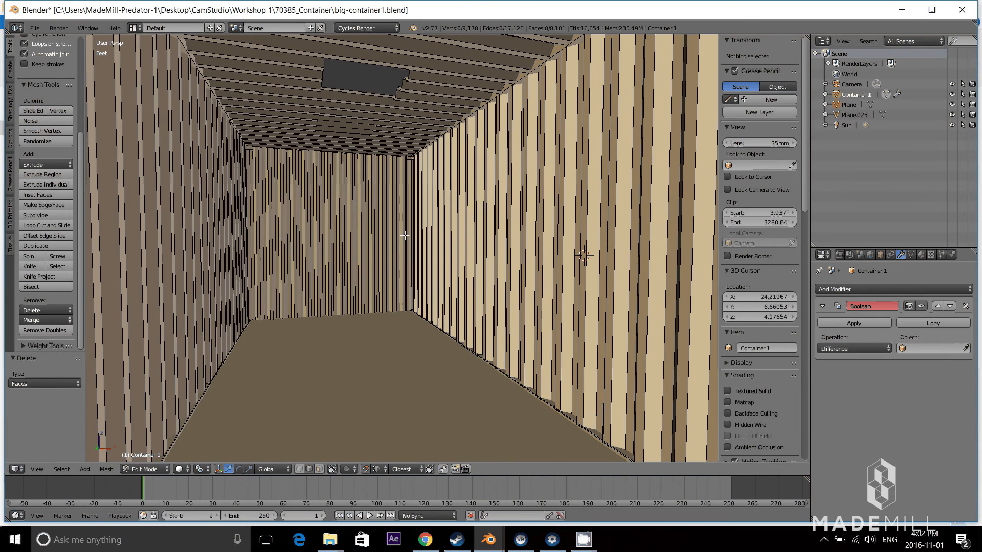
{"action": "key", "text": "shift+z"}
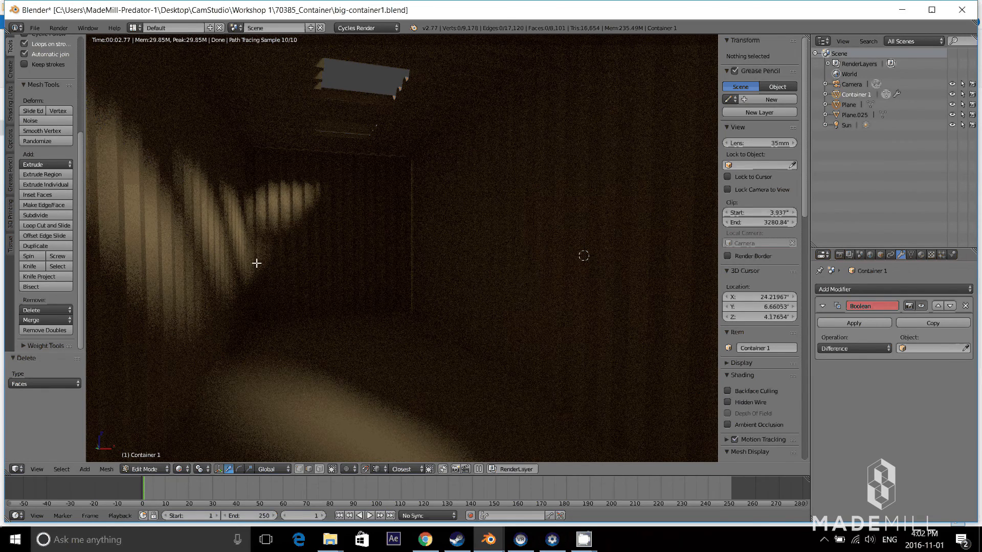
{"action": "middle_click_drag", "start_coordinate": [256, 263], "coordinate": [283, 279]}
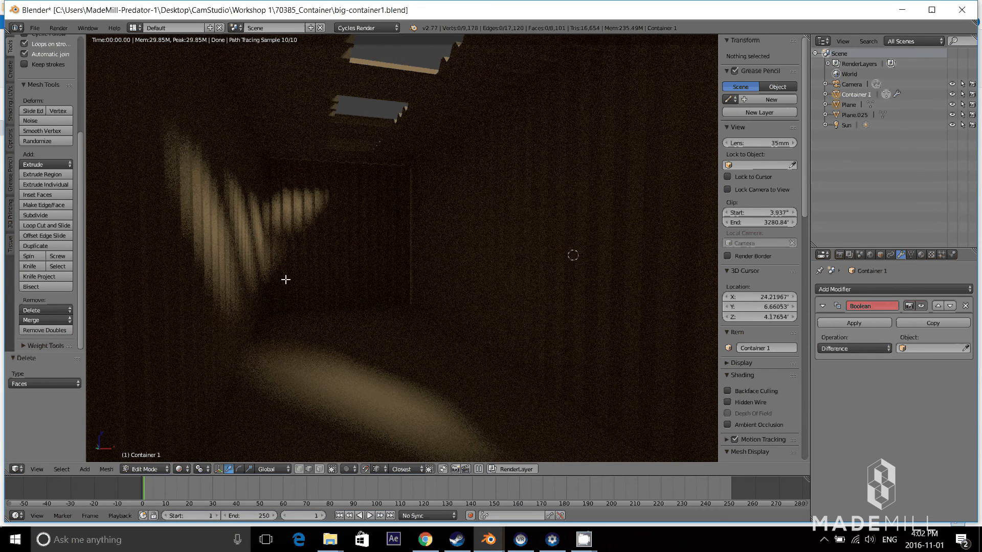
Step: Show the whole container in wireframe from the right orthographic view and return to object mode
{"action": "key", "text": "shift+z"}
{"action": "key", "text": "KP_3"}
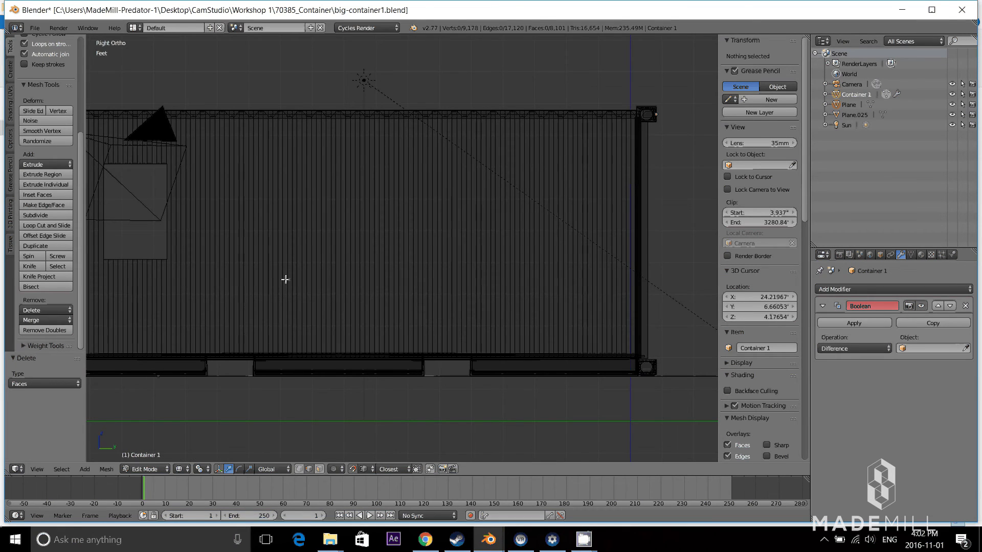
{"action": "scroll", "coordinate": [382, 246], "scroll_direction": "down", "scroll_amount": 3}
{"action": "key", "text": "Tab"}
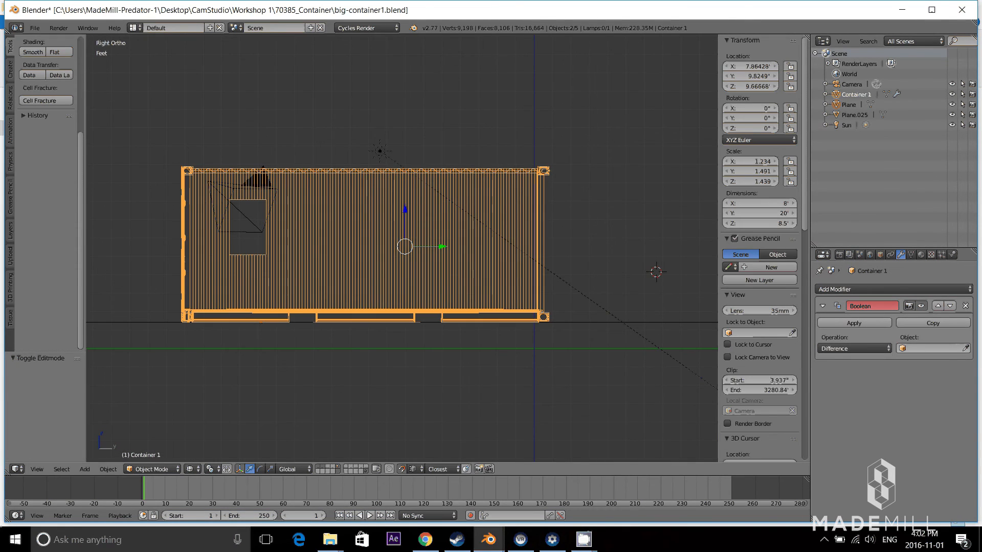
Step: Add a cube in the right orthographic view and snap it to the container's upper corner at the door end
{"action": "scroll", "coordinate": [345, 277], "scroll_direction": "up", "scroll_amount": 3}
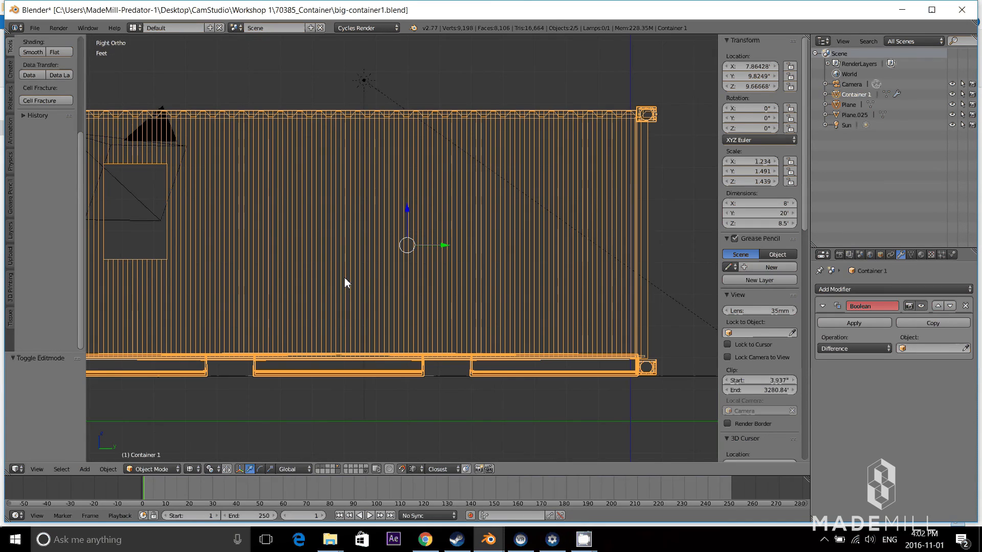
{"action": "middle_click_drag", "start_coordinate": [345, 278], "coordinate": [381, 296]}
{"action": "key", "text": "z"}
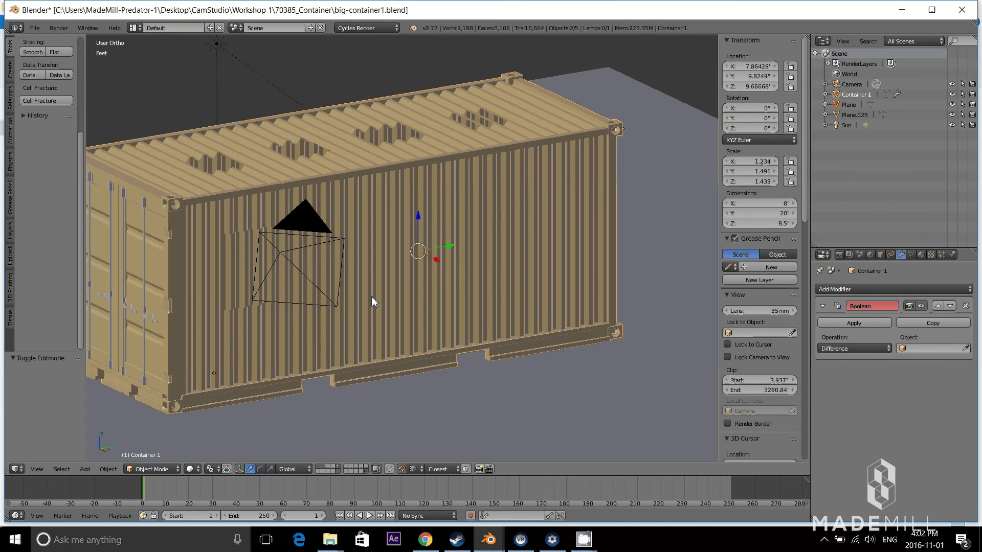
{"action": "key", "text": "KP_3"}
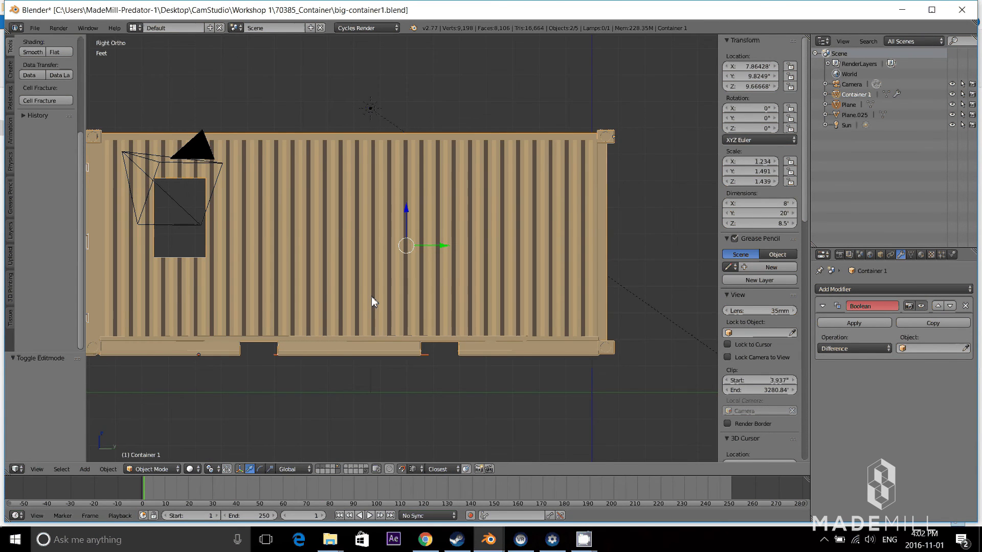
{"action": "key", "text": "shift+a"}
{"action": "mouse_move", "coordinate": [345, 284]}
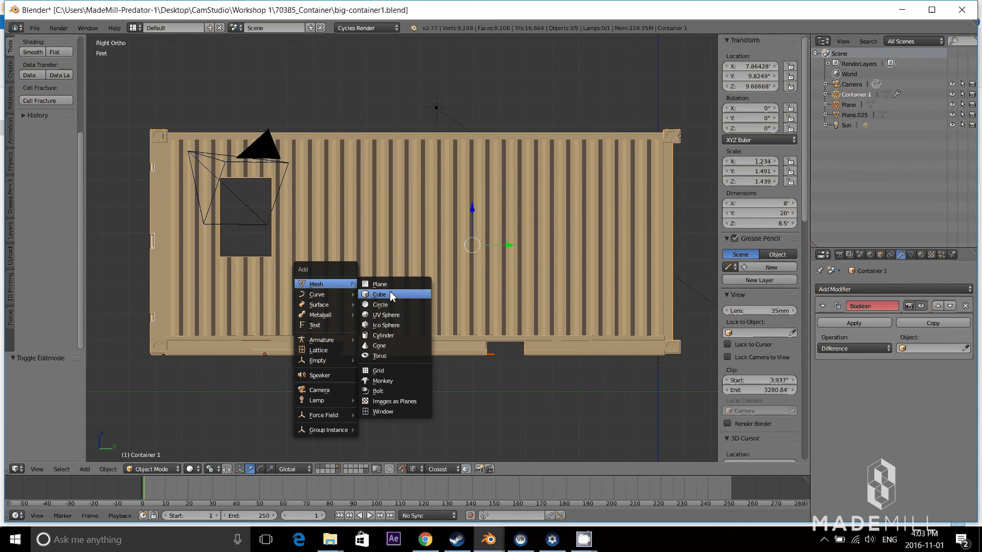
{"action": "left_click", "coordinate": [379, 294]}
{"action": "key", "text": "g"}
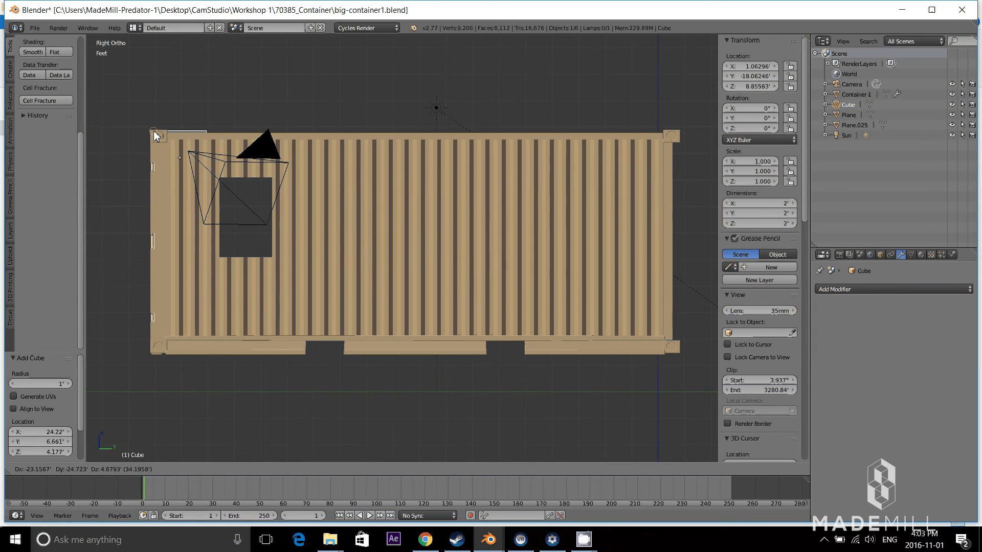
{"action": "left_click", "coordinate": [157, 136]}
Step: Shift the cube along X and snap its corner to the windowed side's upper door-end corner, at about X 8.80', Y -18.06', Z 8.86'
{"action": "middle_click_drag", "start_coordinate": [157, 135], "coordinate": [287, 252]}
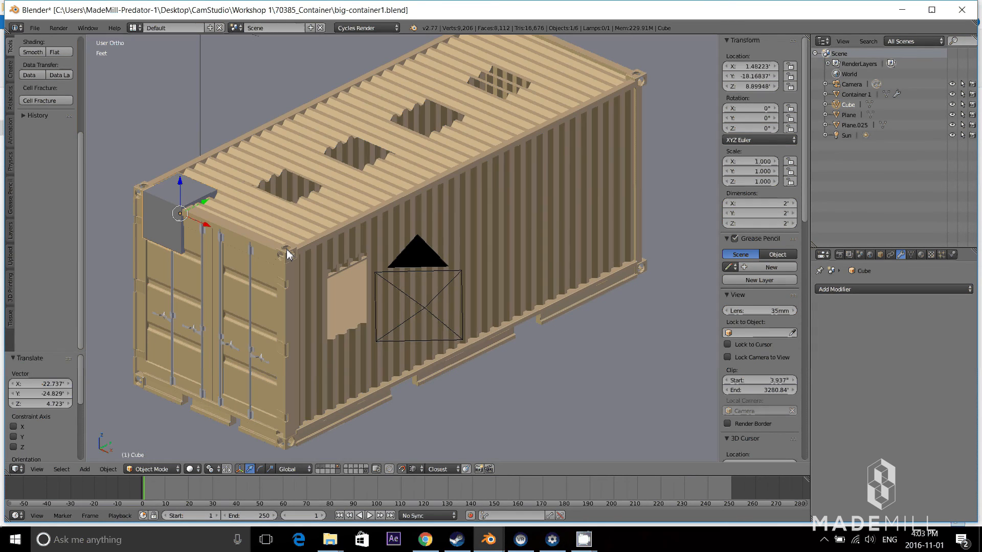
{"action": "key", "text": "g"}
{"action": "key", "text": "x"}
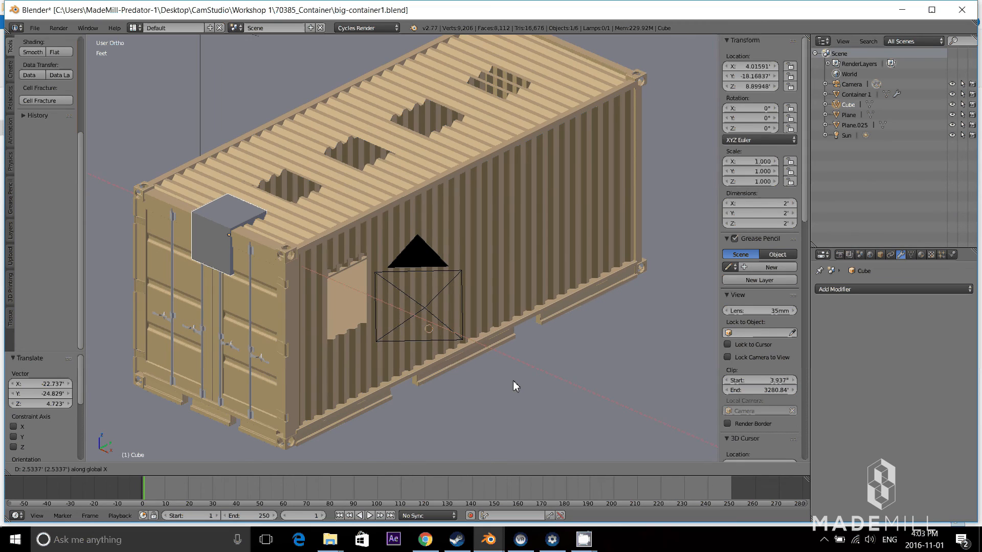
{"action": "left_click", "coordinate": [286, 257]}
{"action": "scroll", "coordinate": [205, 254], "scroll_direction": "up", "scroll_amount": 3}
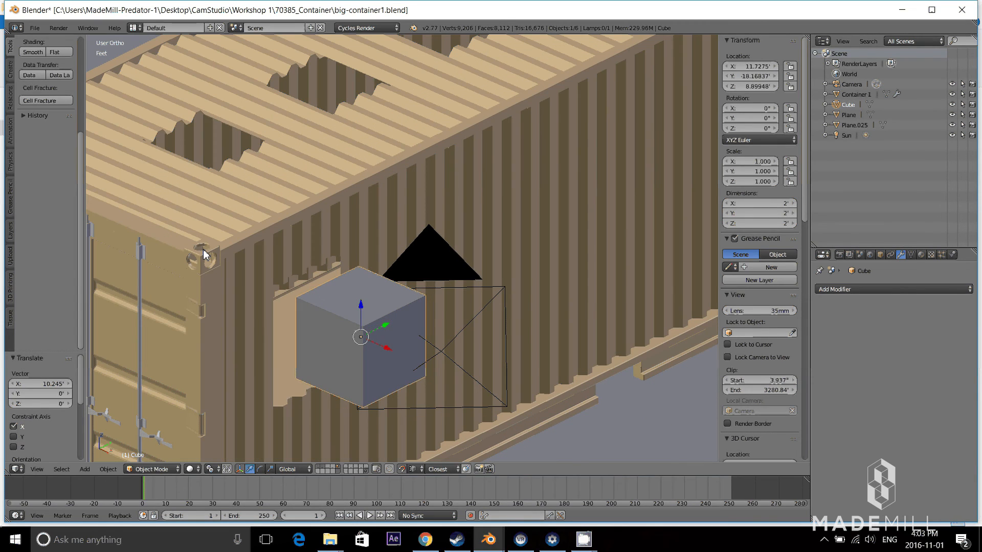
{"action": "key", "text": "g"}
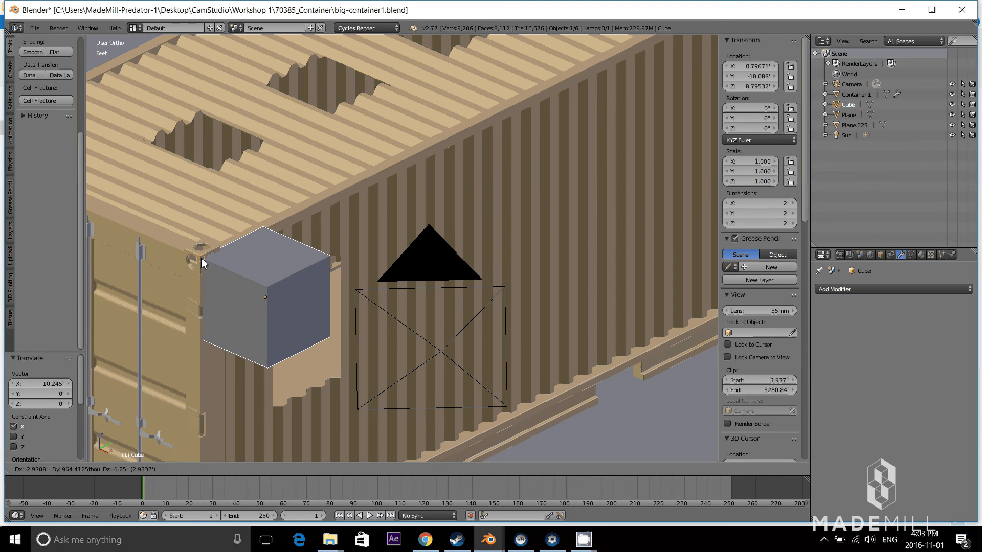
{"action": "left_click", "coordinate": [202, 262]}
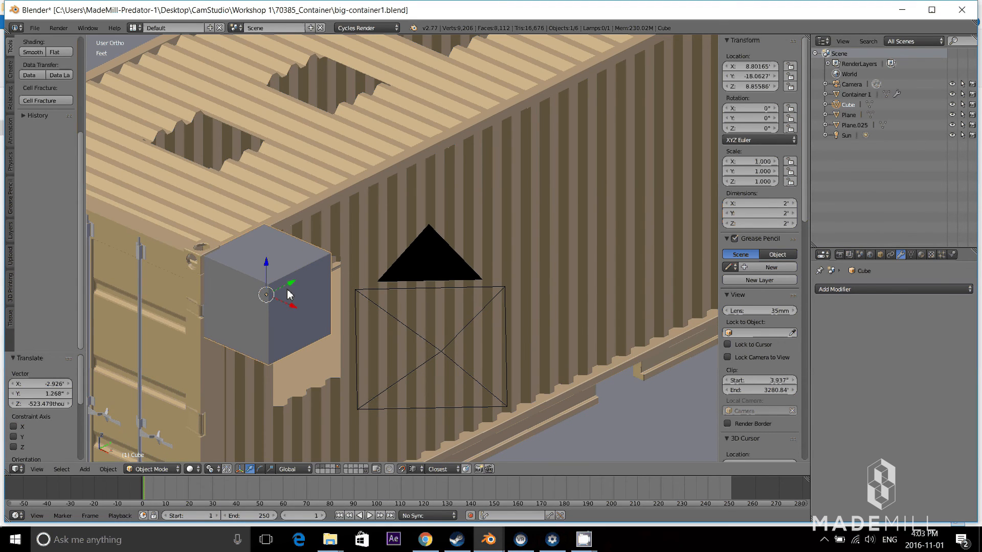
Step: Move the cube's outer face inward along X in edit mode to make a slab about 2.4 inches thick
{"action": "key", "text": "Tab"}
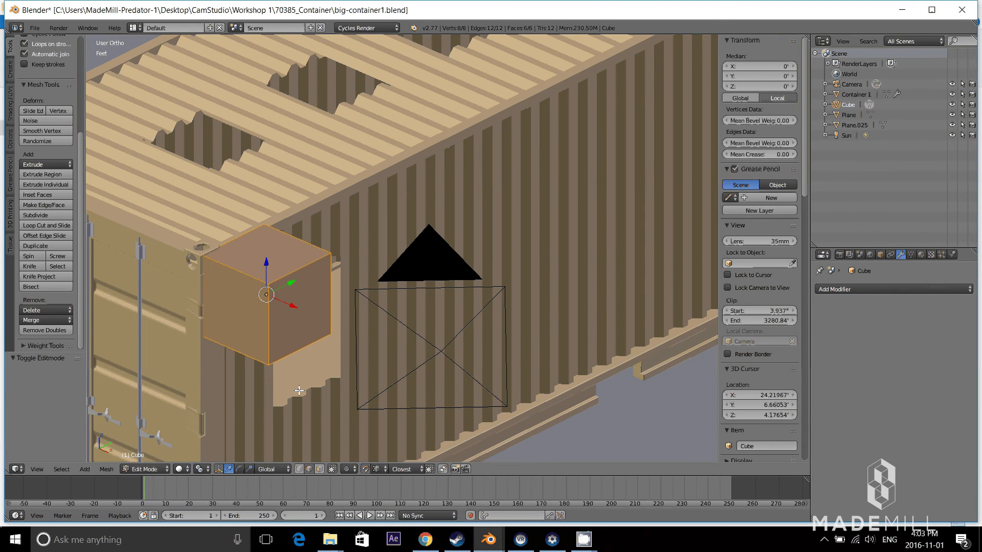
{"action": "right_click", "coordinate": [301, 306]}
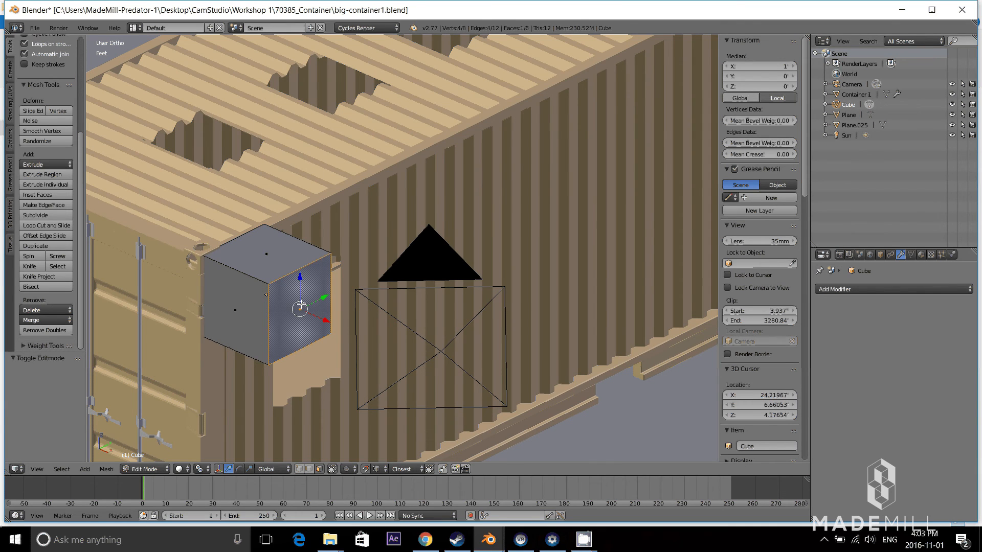
{"action": "key", "text": "g"}
{"action": "key", "text": "x"}
{"action": "left_click", "coordinate": [307, 343]}
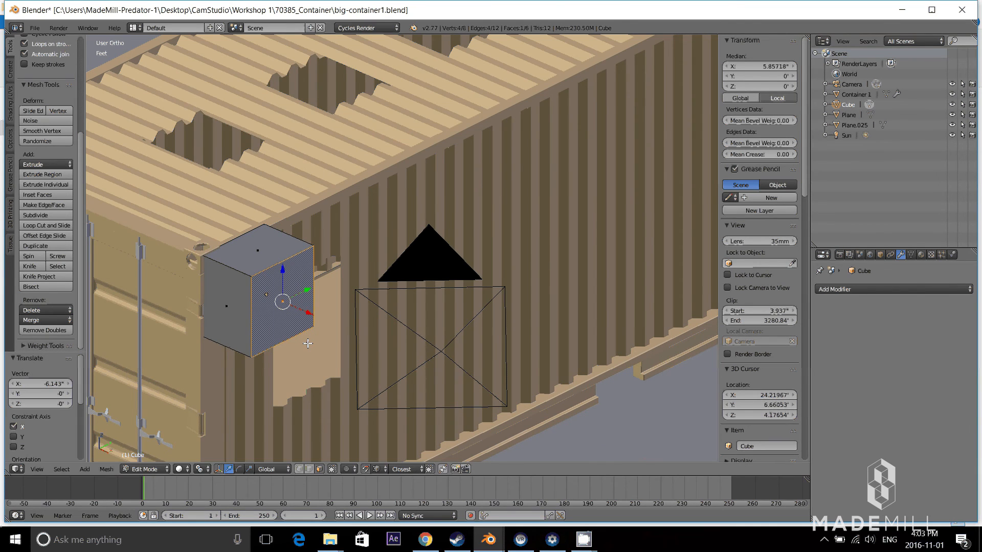
{"action": "key", "text": "g"}
{"action": "key", "text": "x"}
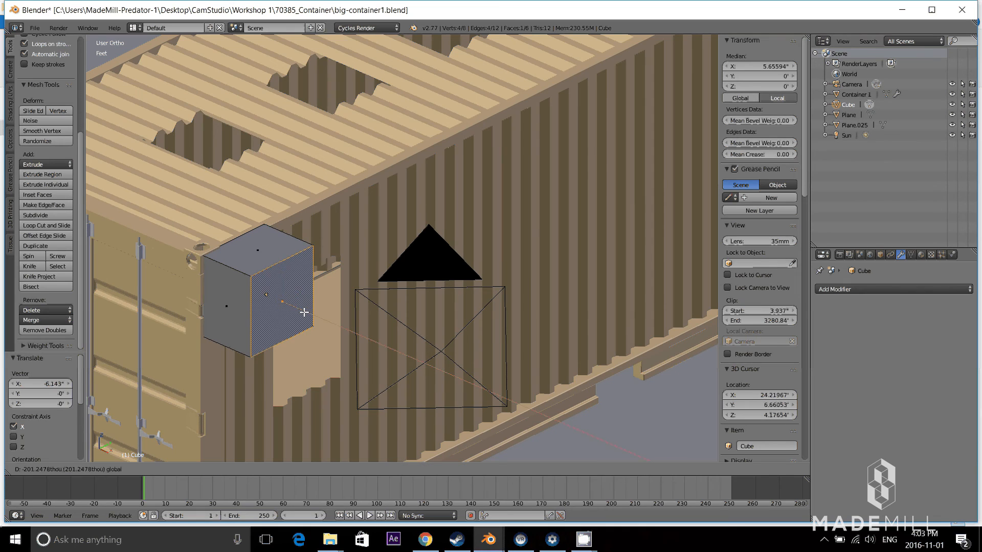
{"action": "left_click", "coordinate": [266, 295]}
Step: Move the slab's end face along Y to the container's far corner, making it about 19.88' long
{"action": "middle_click_drag", "start_coordinate": [267, 294], "coordinate": [346, 360]}
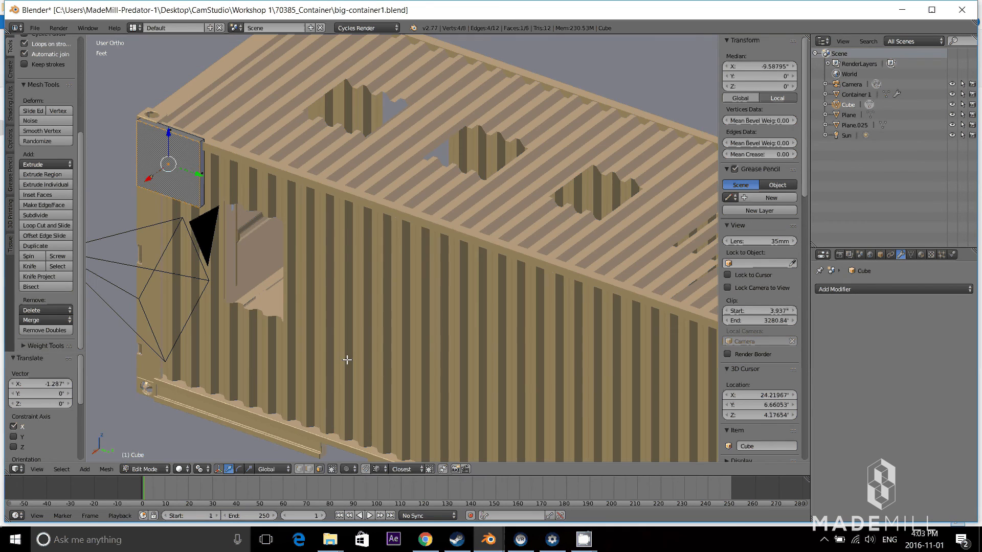
{"action": "right_click", "coordinate": [202, 173]}
{"action": "key", "text": "g"}
{"action": "key", "text": "y"}
{"action": "left_click", "coordinate": [549, 329]}
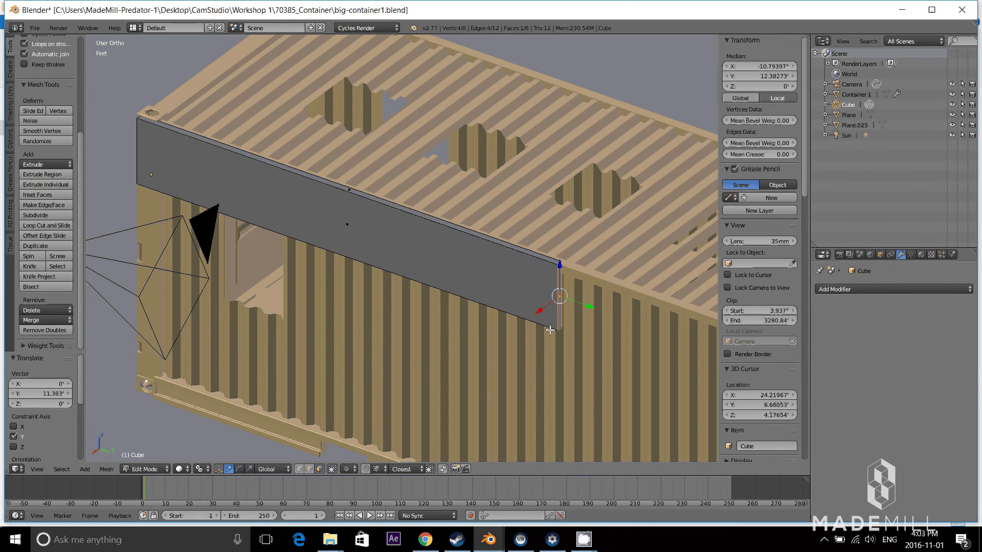
{"action": "middle_click_drag", "start_coordinate": [585, 308], "coordinate": [416, 255], "text": "shift"}
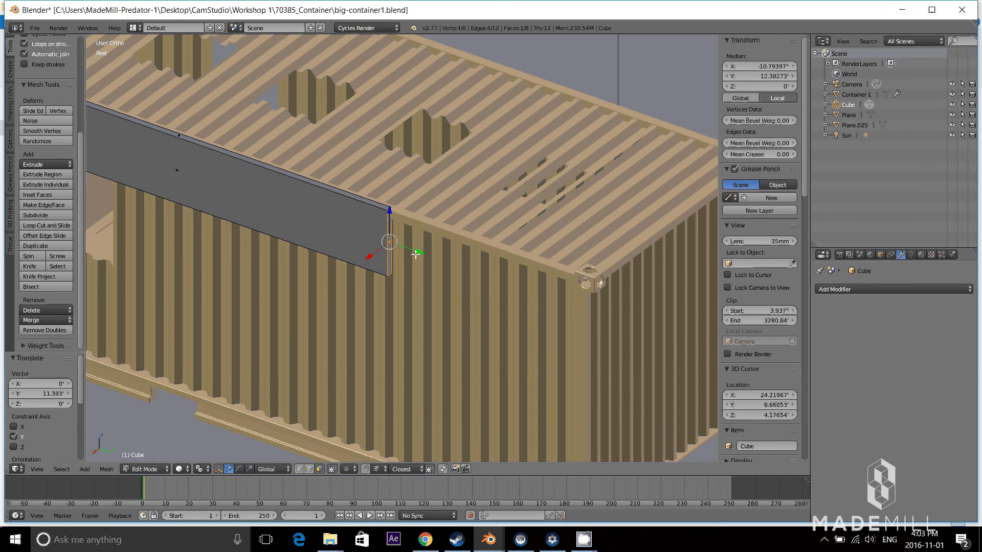
{"action": "key", "text": "g"}
{"action": "key", "text": "y"}
{"action": "left_click", "coordinate": [624, 316]}
Step: Move the slab's bottom face down along Z to the container's base, making the panel about 8.46' high
{"action": "middle_click_drag", "start_coordinate": [624, 315], "coordinate": [393, 202]}
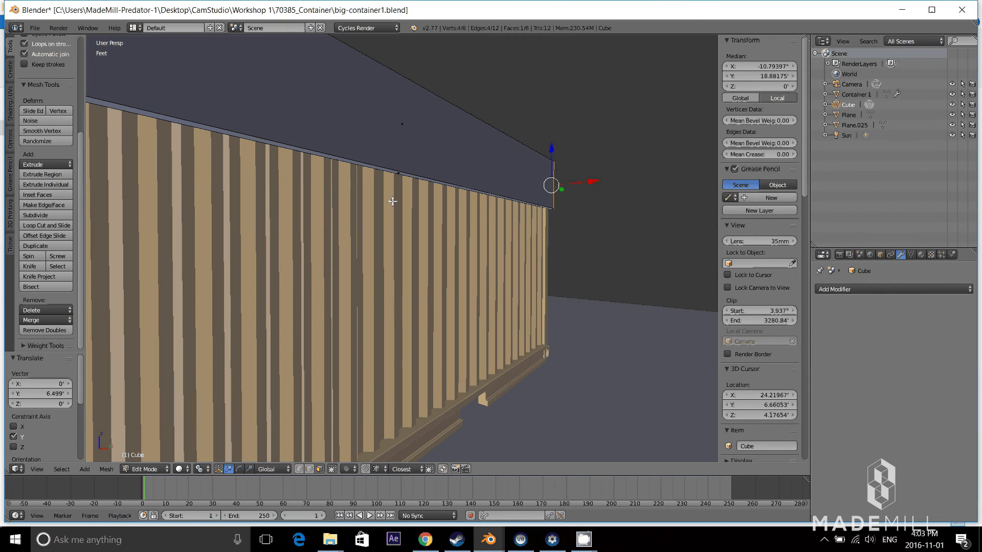
{"action": "right_click", "coordinate": [395, 174]}
{"action": "scroll", "coordinate": [429, 325], "scroll_direction": "down", "scroll_amount": 5}
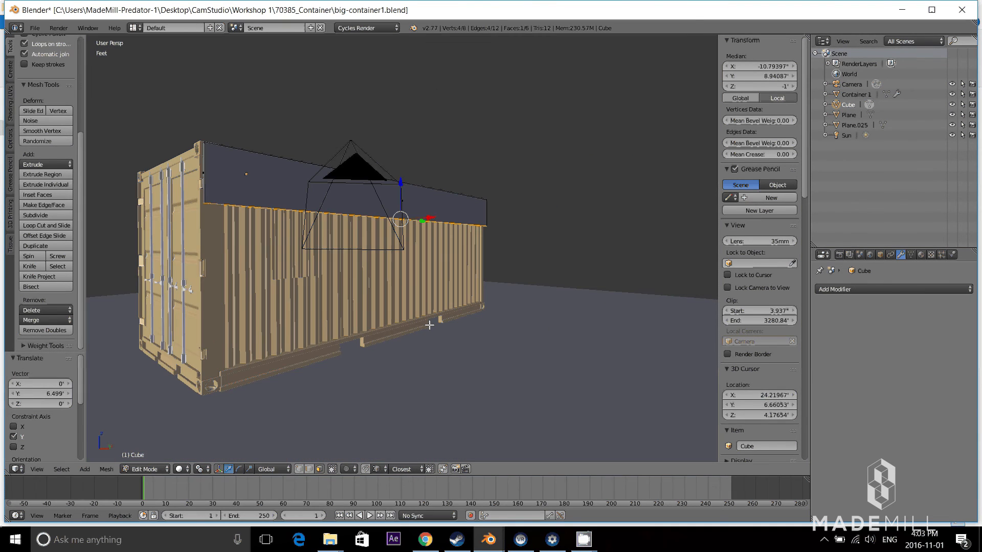
{"action": "key", "text": "g"}
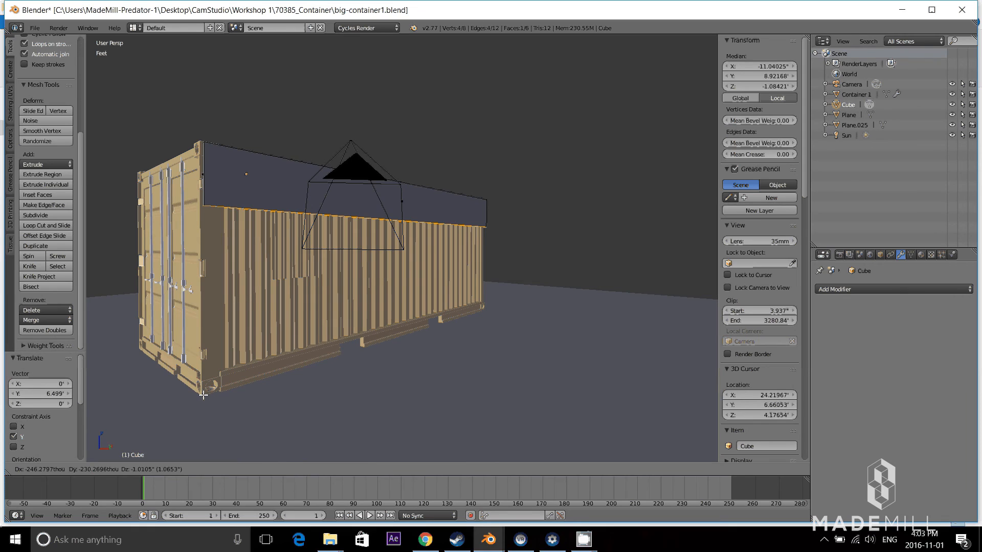
{"action": "key", "text": "z"}
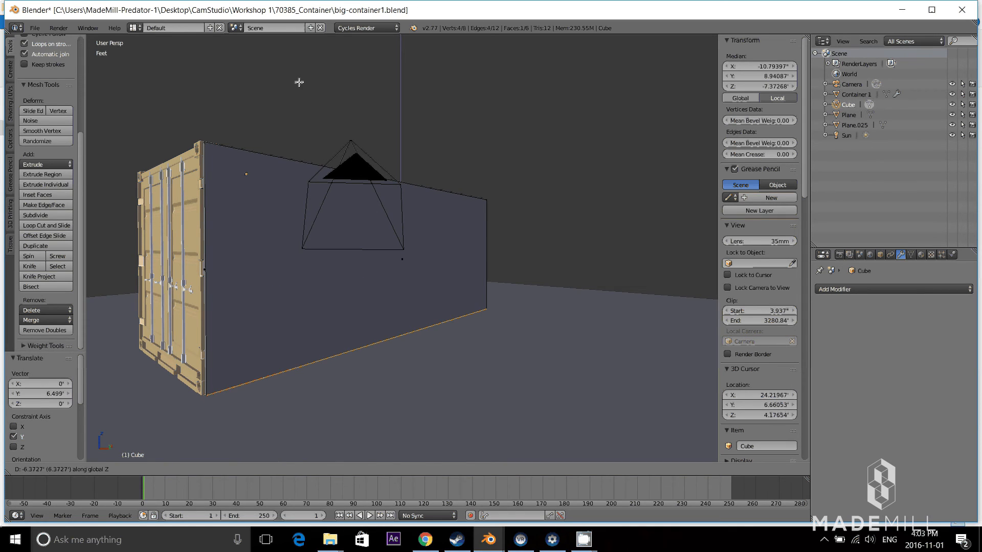
{"action": "left_click", "coordinate": [299, 83]}
Step: Return to object mode in the right wireframe view, add a plane and snap it to the window opening's upper corner
{"action": "mouse_move", "coordinate": [430, 241]}
{"action": "middle_mouse_down"}
{"action": "mouse_move", "coordinate": [275, 255]}
{"action": "mouse_move", "coordinate": [348, 299]}
{"action": "mouse_move", "coordinate": [422, 236]}
{"action": "middle_mouse_up"}
{"action": "key", "text": "KP_3"}
{"action": "key", "text": "z"}
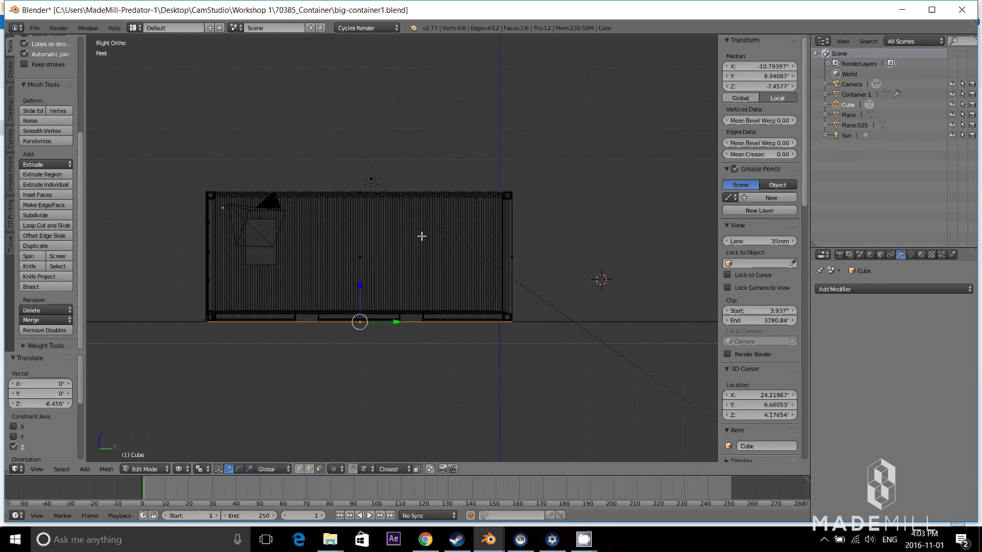
{"action": "scroll", "coordinate": [269, 248], "scroll_direction": "up", "scroll_amount": 4}
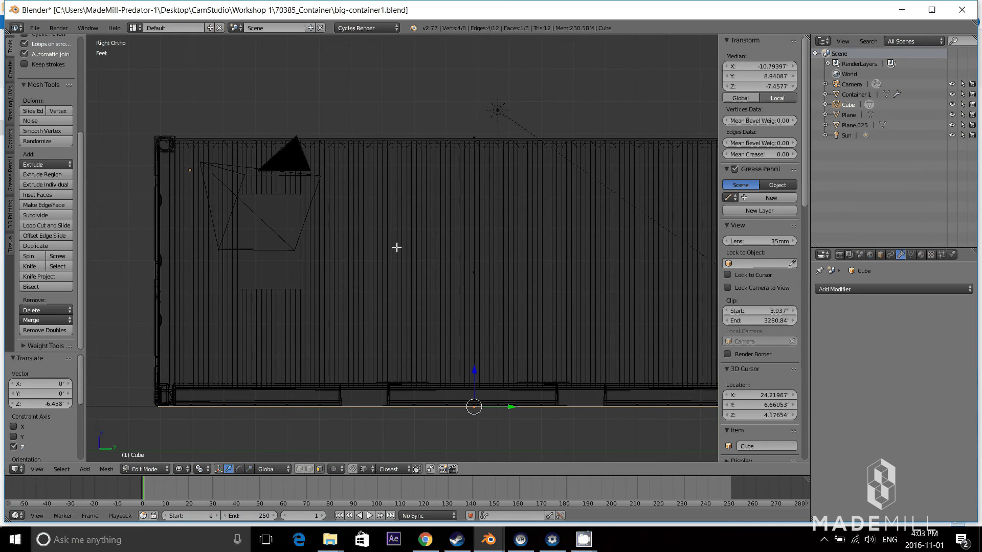
{"action": "key", "text": "Tab"}
{"action": "key", "text": "shift+a"}
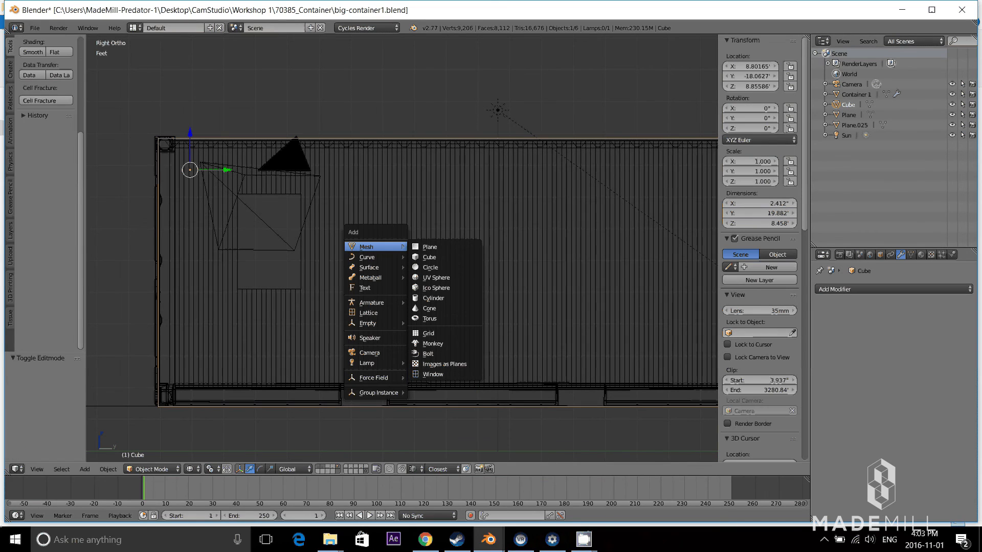
{"action": "left_click", "coordinate": [424, 250]}
{"action": "key", "text": "g"}
{"action": "left_click", "coordinate": [238, 197]}
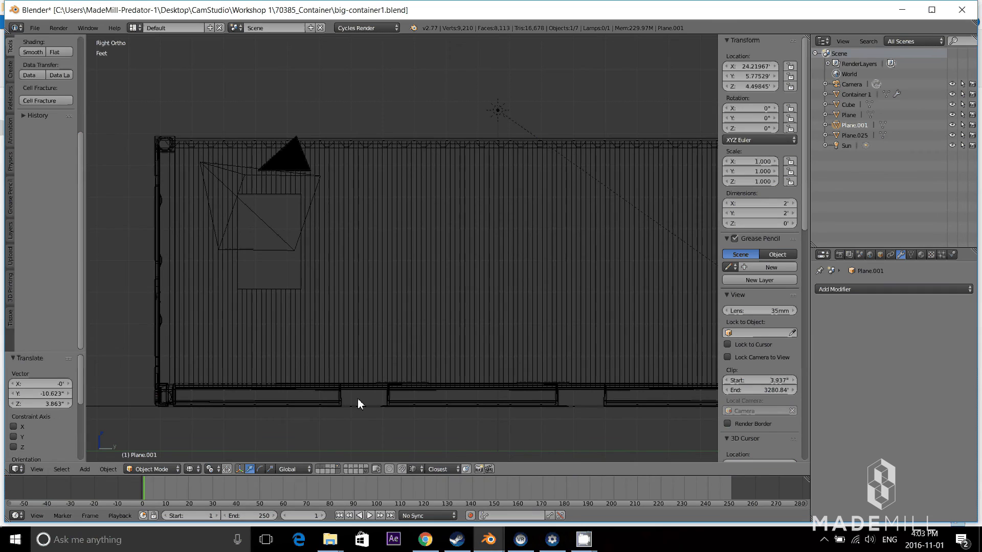
{"action": "key", "text": "g"}
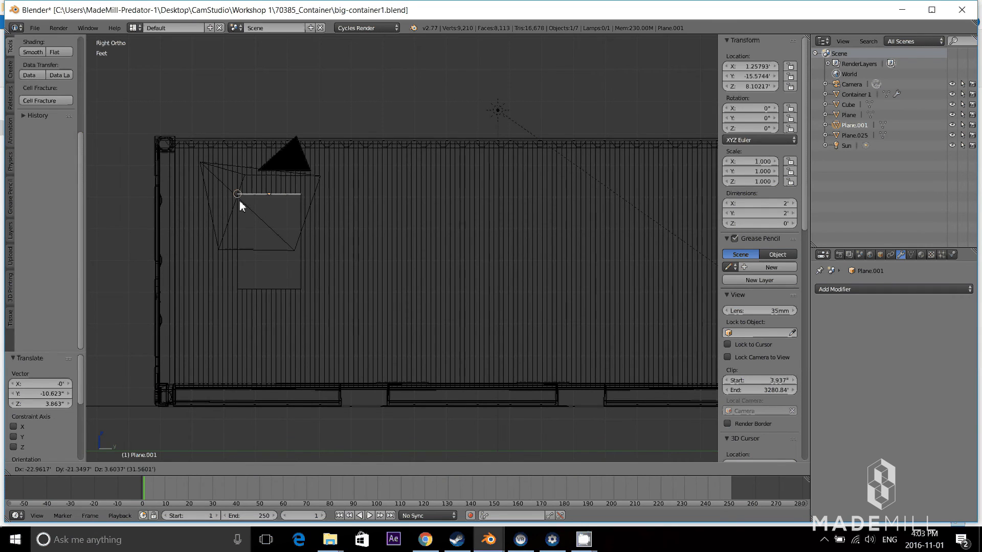
{"action": "left_click", "coordinate": [240, 202]}
Step: Rotate the plane 90° about X and 90° about Z, and snap its lower corner to the window opening's lower corner
{"action": "type", "text": "rx90"}
{"action": "key", "text": "Return"}
{"action": "type", "text": "rz9"}
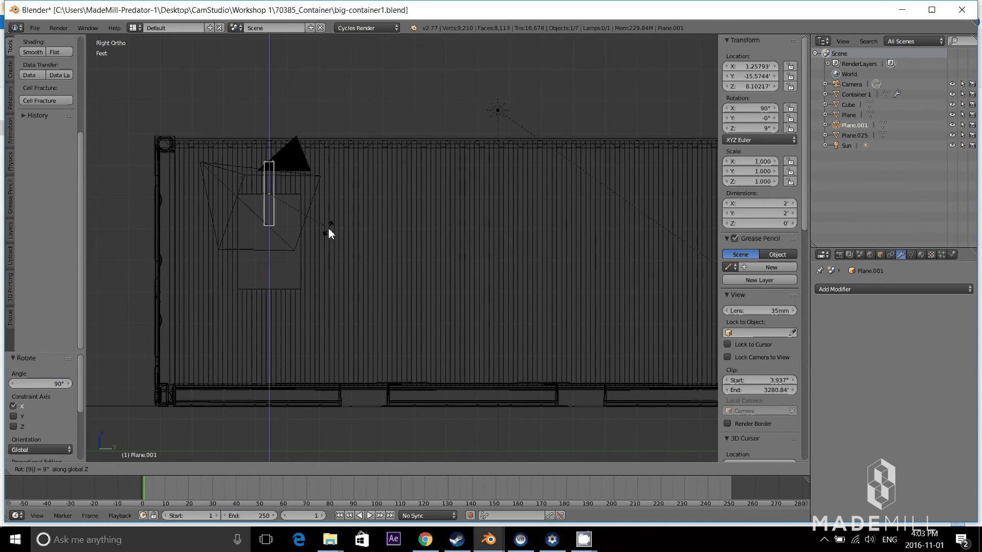
{"action": "type", "text": "0"}
{"action": "key", "text": "Return"}
{"action": "key", "text": "g"}
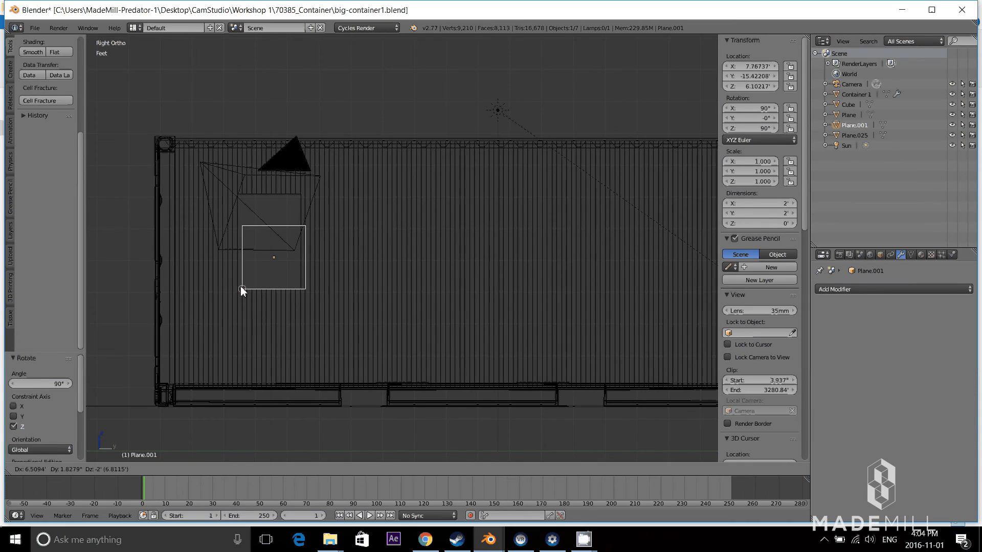
{"action": "left_click", "coordinate": [243, 290]}
Step: Set the plane's Y dimension to 3' and snap its upper corner to the window opening's upper corner
{"action": "left_click", "coordinate": [771, 213]}
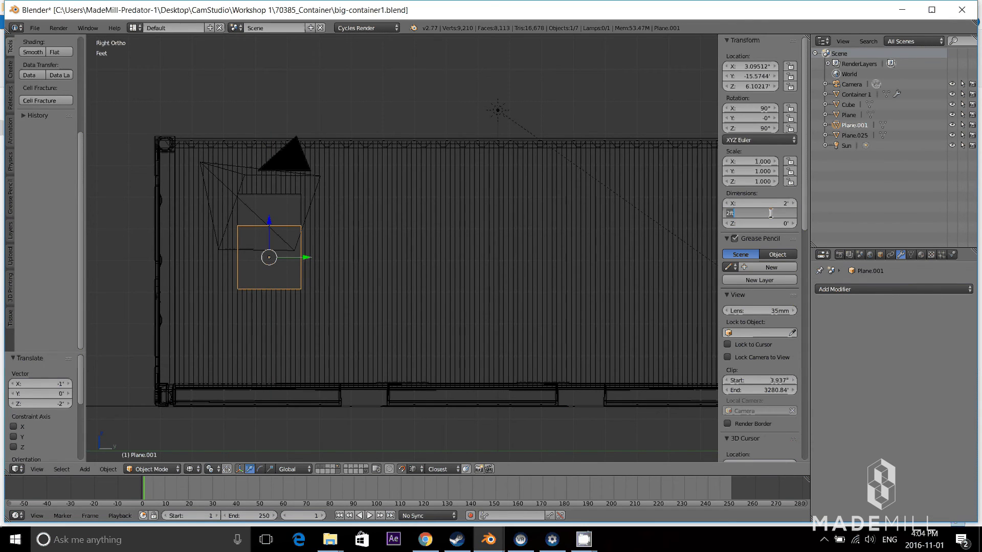
{"action": "type", "text": "3"}
{"action": "key", "text": "Return"}
{"action": "scroll", "coordinate": [335, 276], "scroll_direction": "up", "scroll_amount": 6}
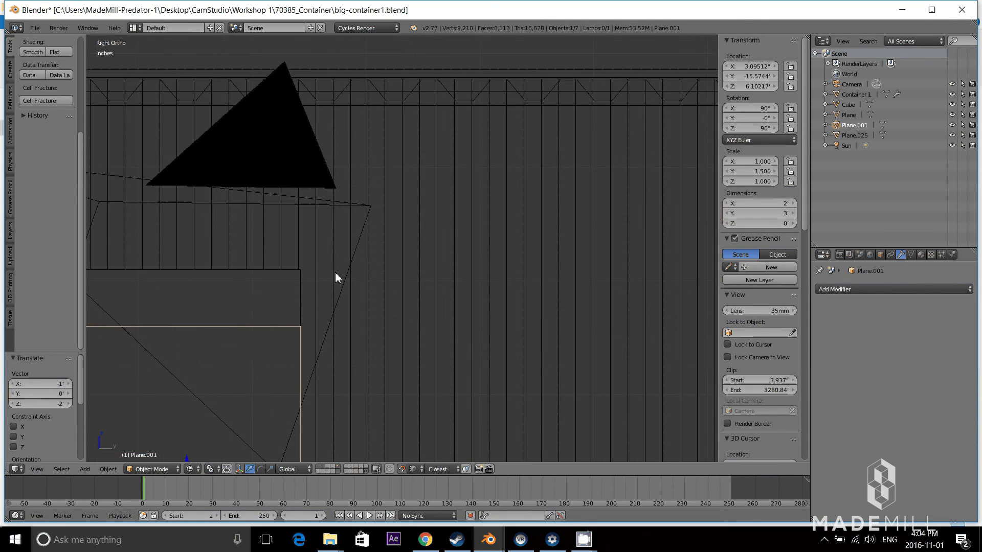
{"action": "scroll", "coordinate": [293, 281], "scroll_direction": "up", "scroll_amount": 2}
{"action": "key", "text": "g"}
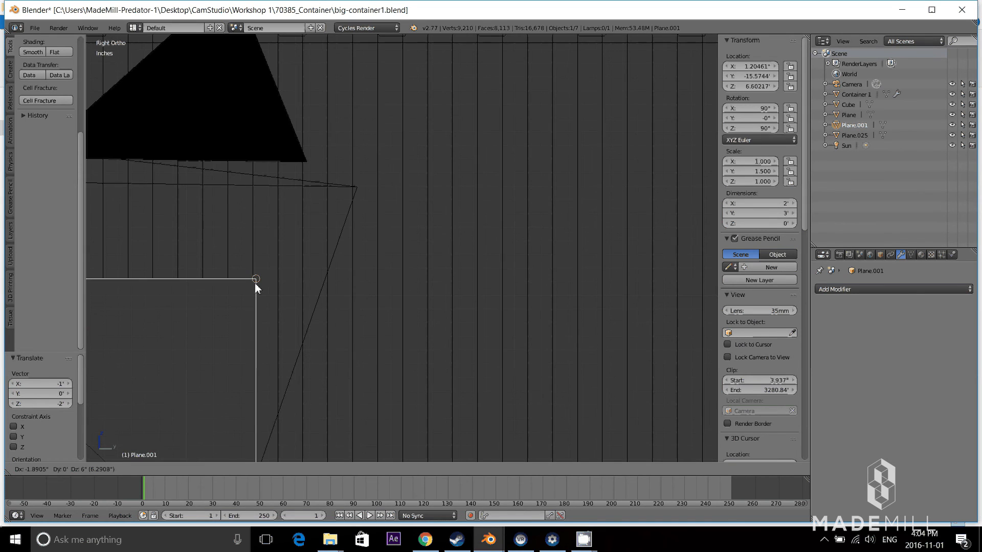
{"action": "left_click", "coordinate": [254, 283]}
Step: Add the side panel to the selection with the window-sized plane and display the scene in wireframe
{"action": "scroll", "coordinate": [358, 300], "scroll_direction": "down", "scroll_amount": 11}
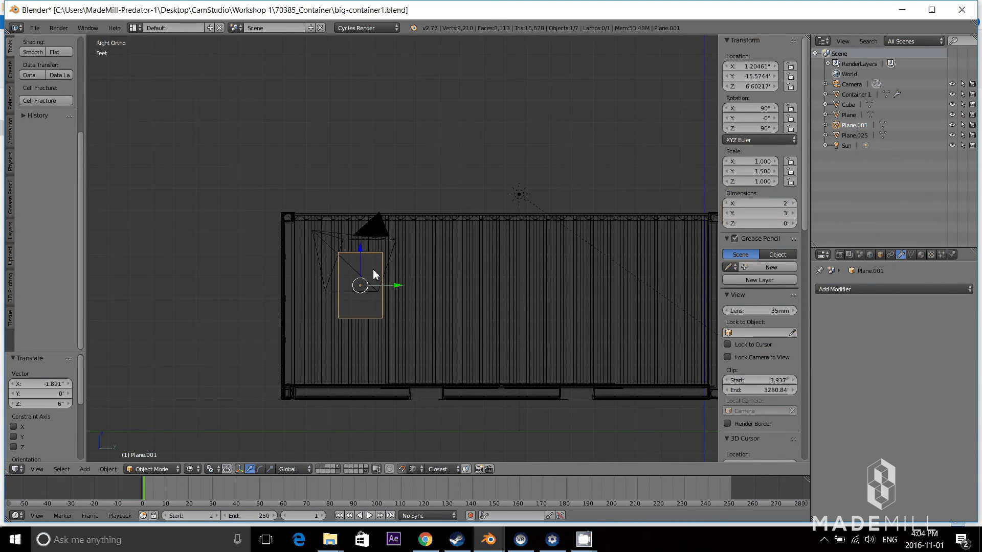
{"action": "key", "text": "z"}
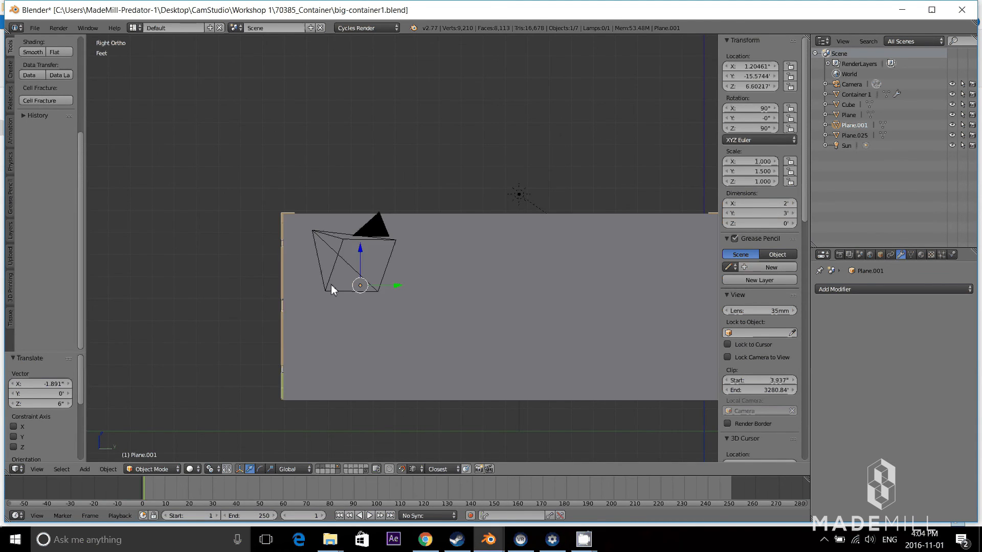
{"action": "right_click", "coordinate": [502, 308]}
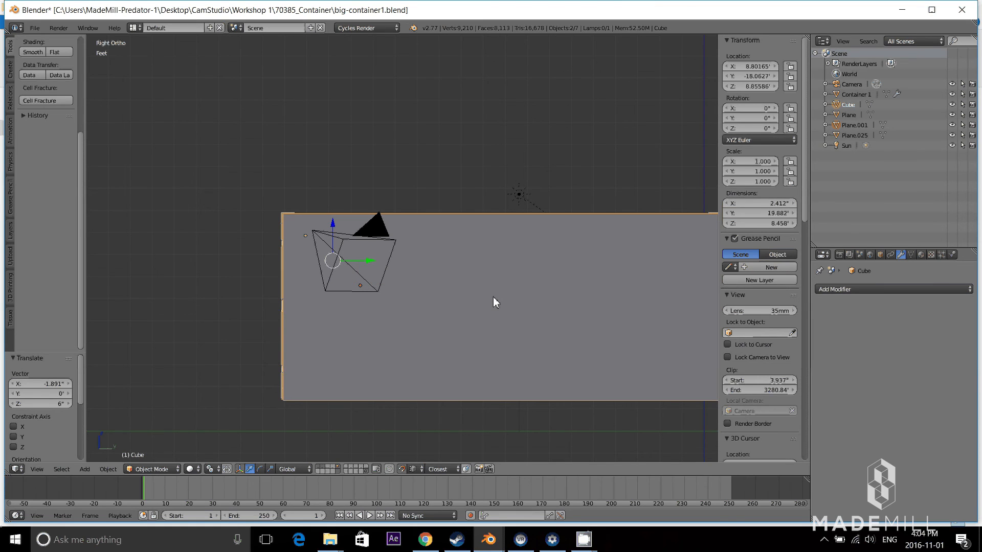
{"action": "key", "text": "z"}
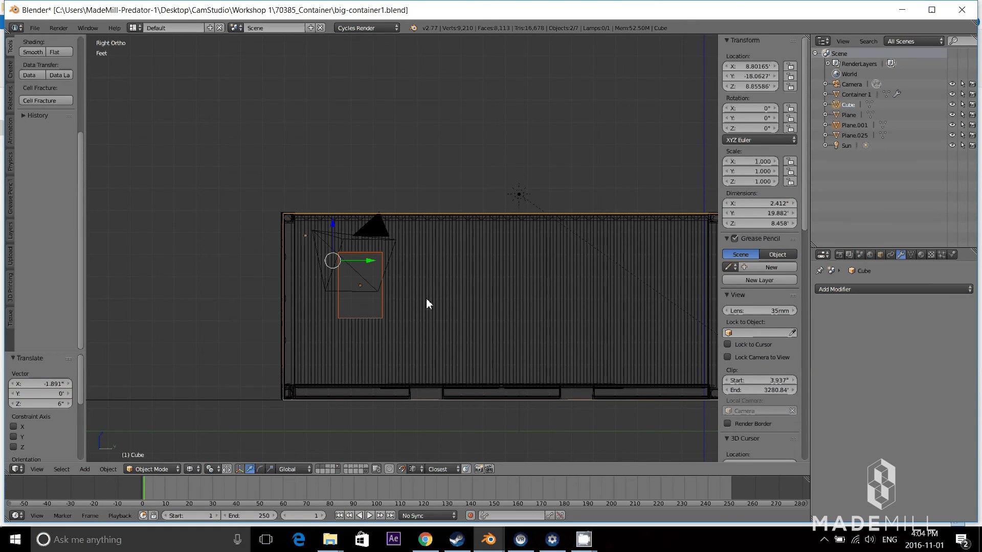
Step: Knife-project the window-sized plane's outline through the side panel with cut through enabled, and delete the faces inside the outline
{"action": "key", "text": "Tab"}
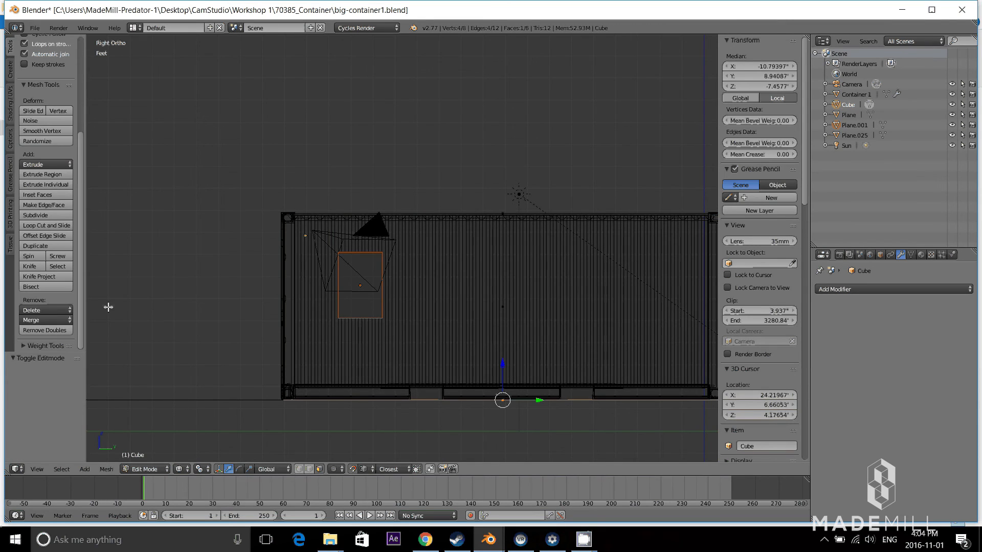
{"action": "left_click", "coordinate": [39, 277]}
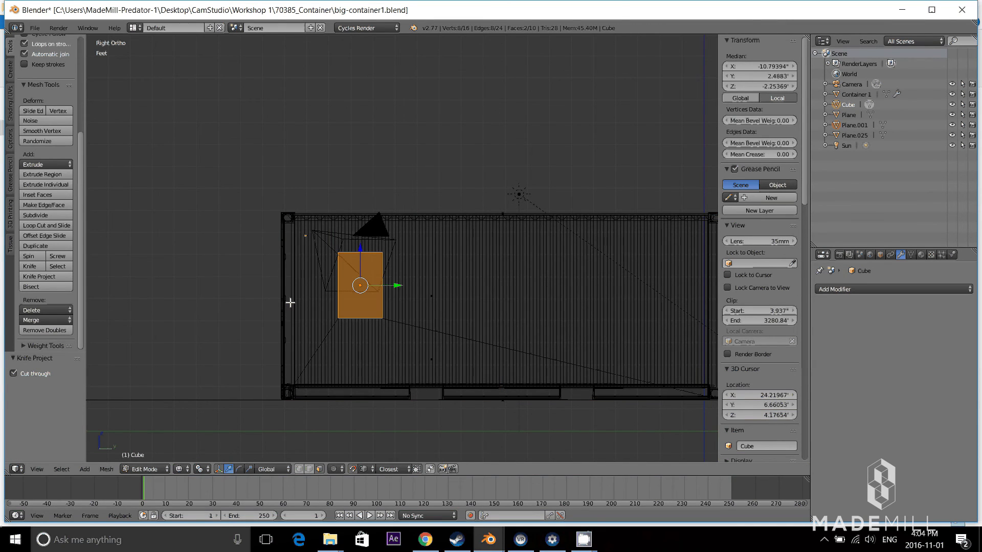
{"action": "key", "text": "x"}
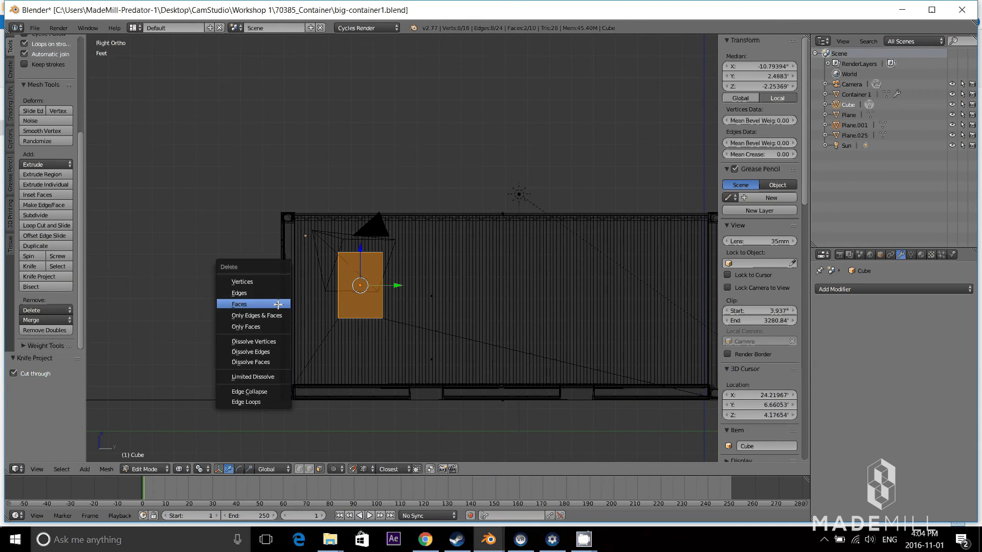
{"action": "left_click", "coordinate": [278, 304]}
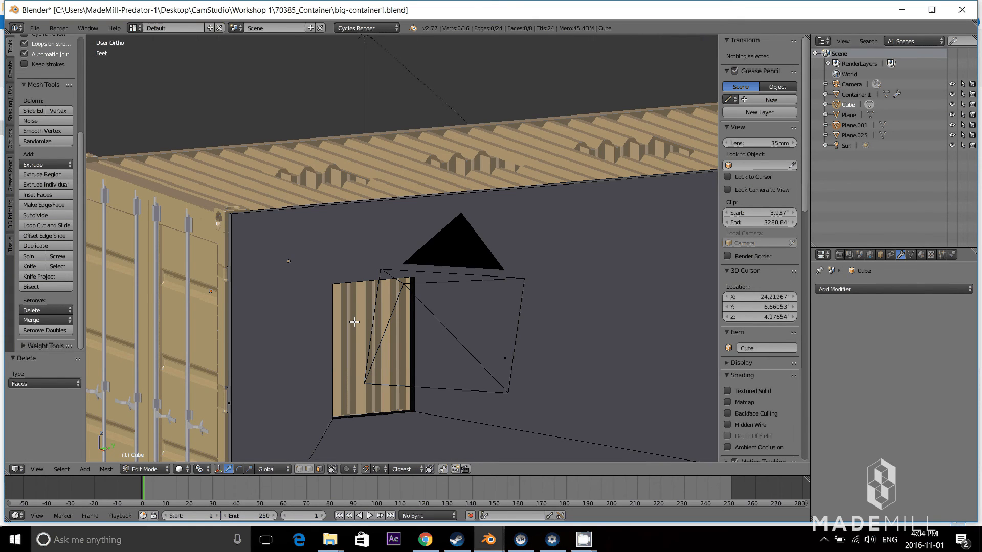
{"action": "scroll", "coordinate": [358, 325], "scroll_direction": "down", "scroll_amount": 1}
{"action": "middle_click_drag", "start_coordinate": [367, 372], "coordinate": [371, 285], "text": "shift"}
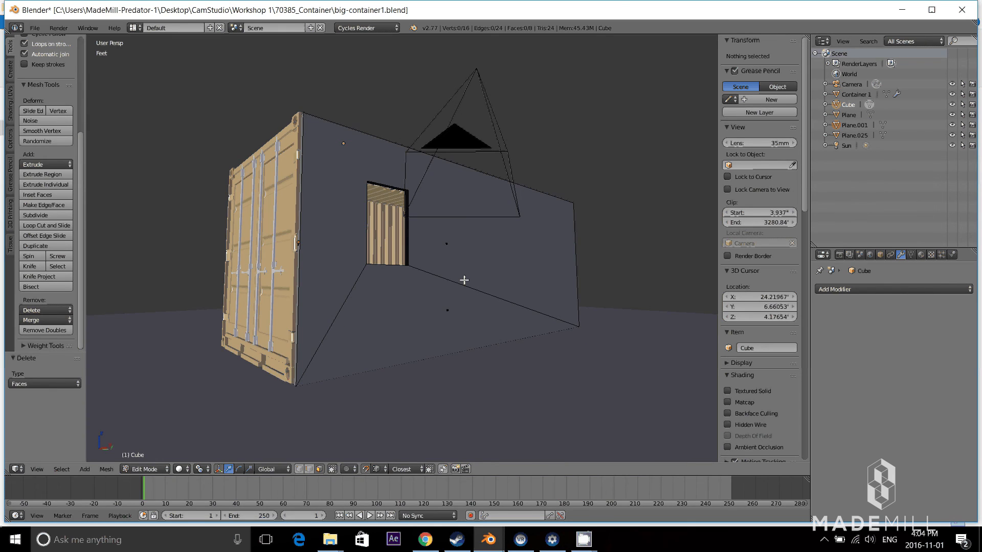
Step: Return to object mode, delete the camera, and select the side panel and preview the scene in rendered shading
{"action": "key", "text": "Tab"}
{"action": "right_click", "coordinate": [473, 90]}
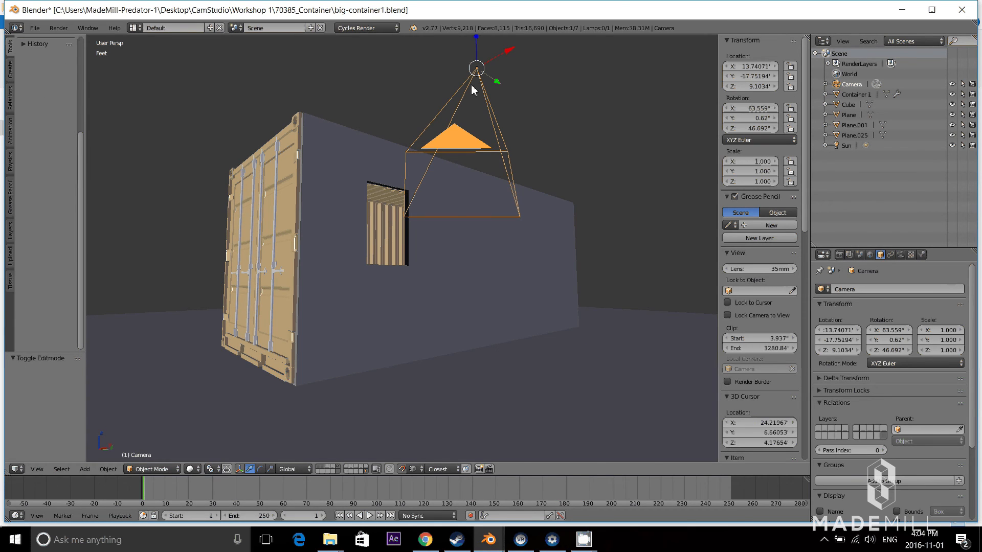
{"action": "key", "text": "Delete"}
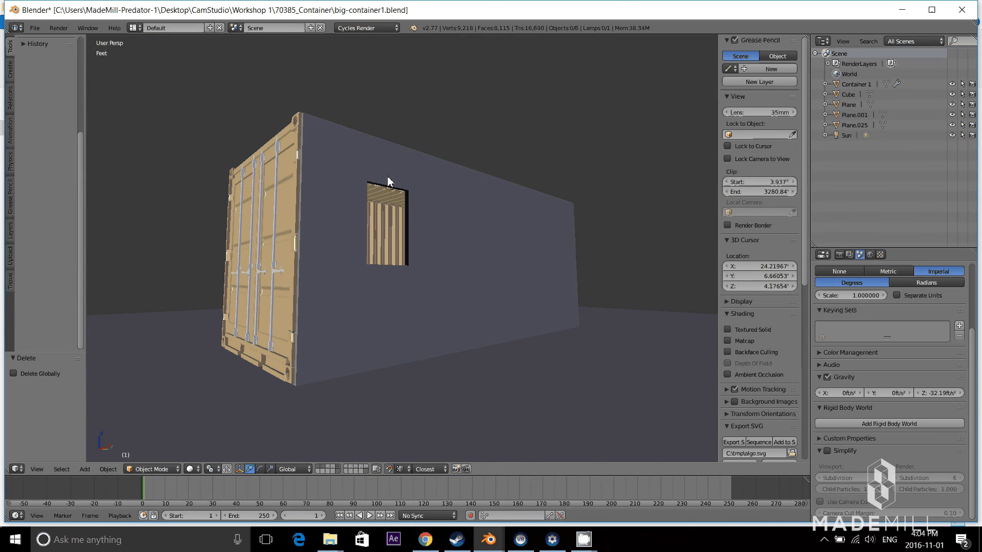
{"action": "right_click", "coordinate": [451, 226]}
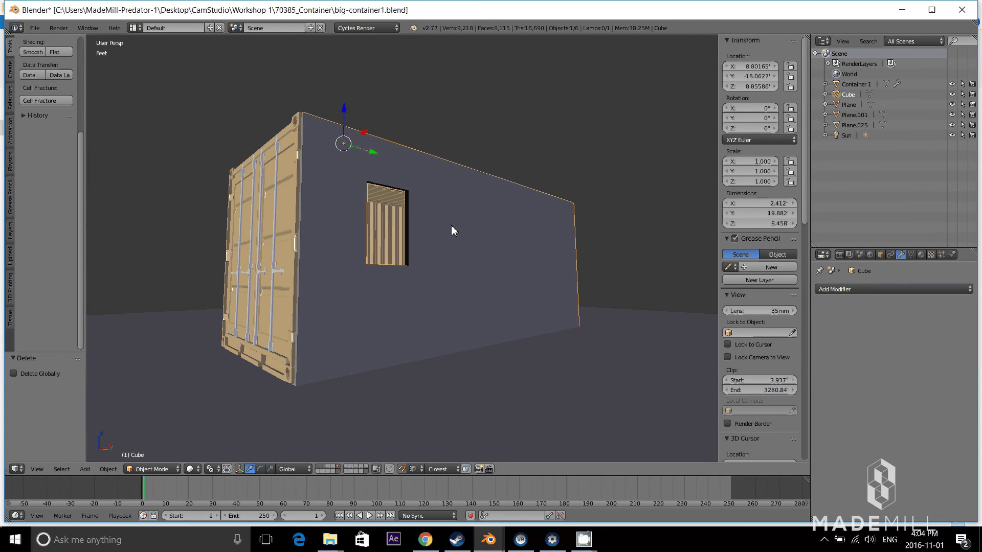
{"action": "key", "text": "shift+z"}
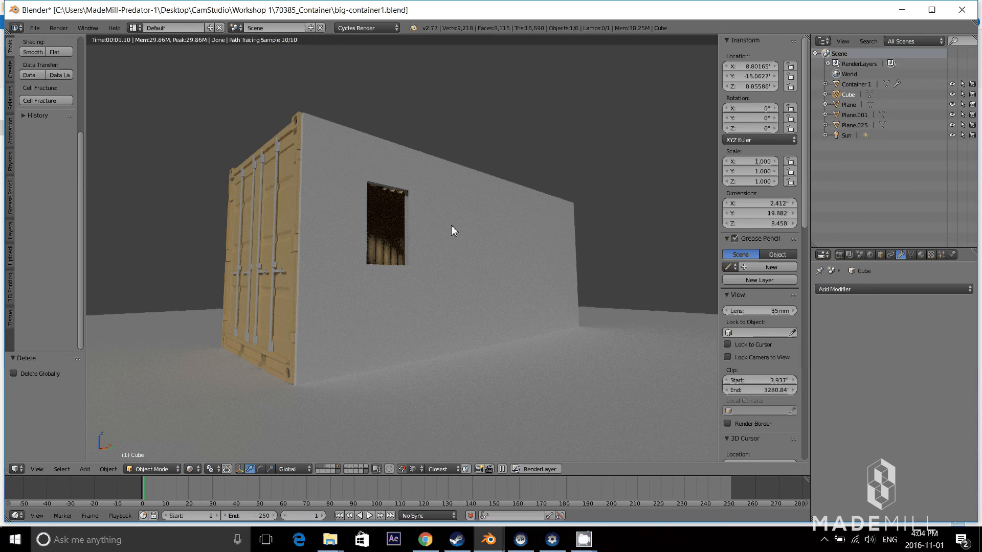
Step: Switch to Chrome and look through the wood texture search results on textures.com
{"action": "key", "text": "alt+Tab"}
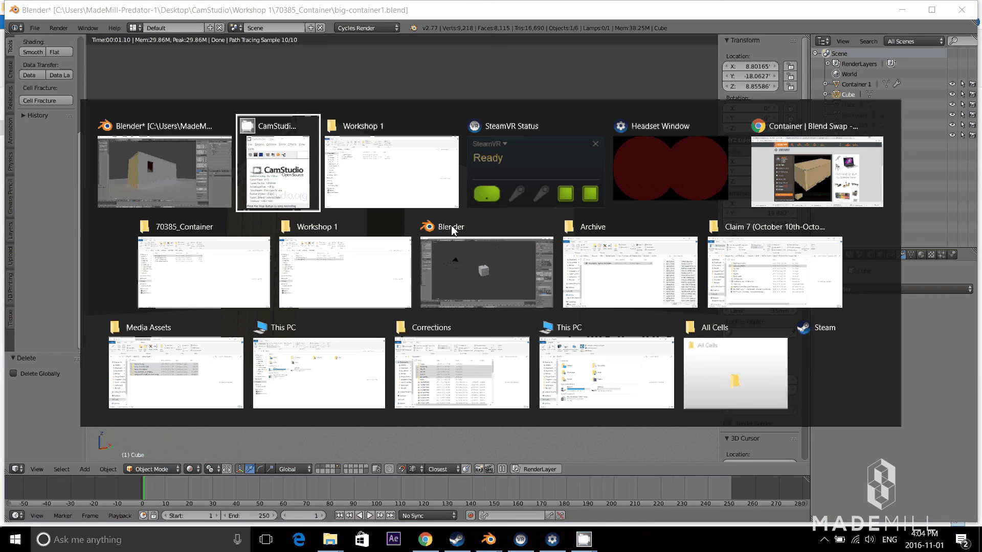
{"action": "left_click", "coordinate": [792, 197]}
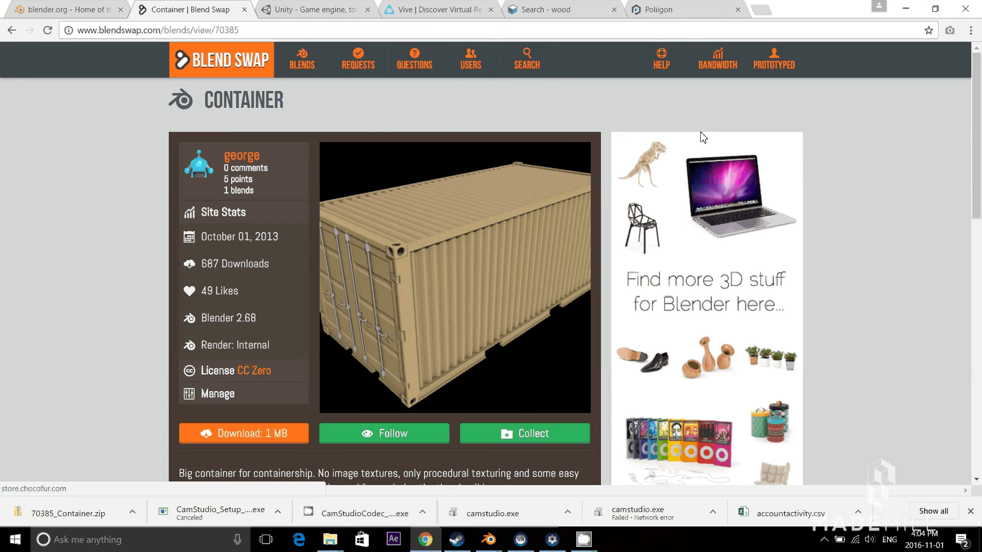
{"action": "left_click", "coordinate": [577, 13]}
{"action": "scroll", "coordinate": [643, 243], "scroll_direction": "up", "scroll_amount": 3}
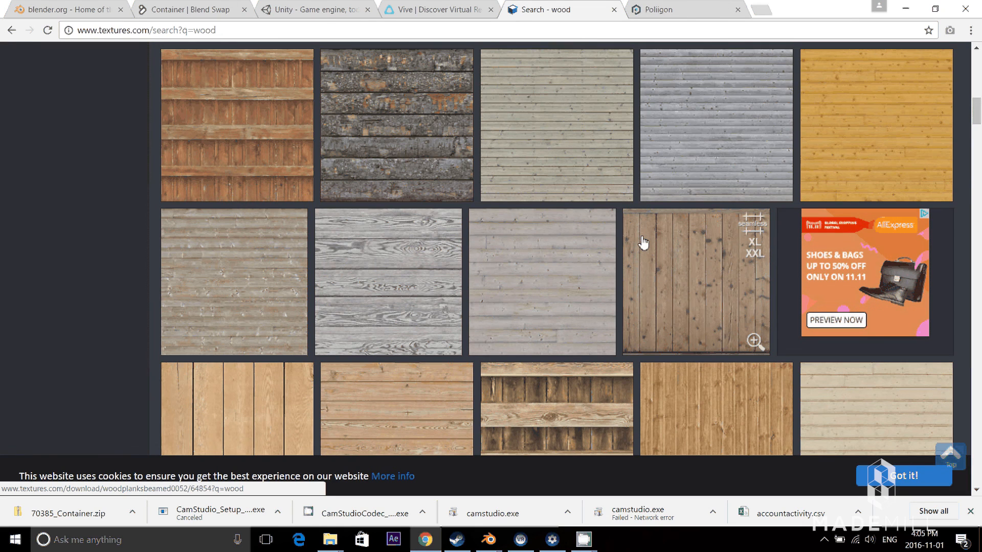
{"action": "scroll", "coordinate": [643, 242], "scroll_direction": "up", "scroll_amount": 5}
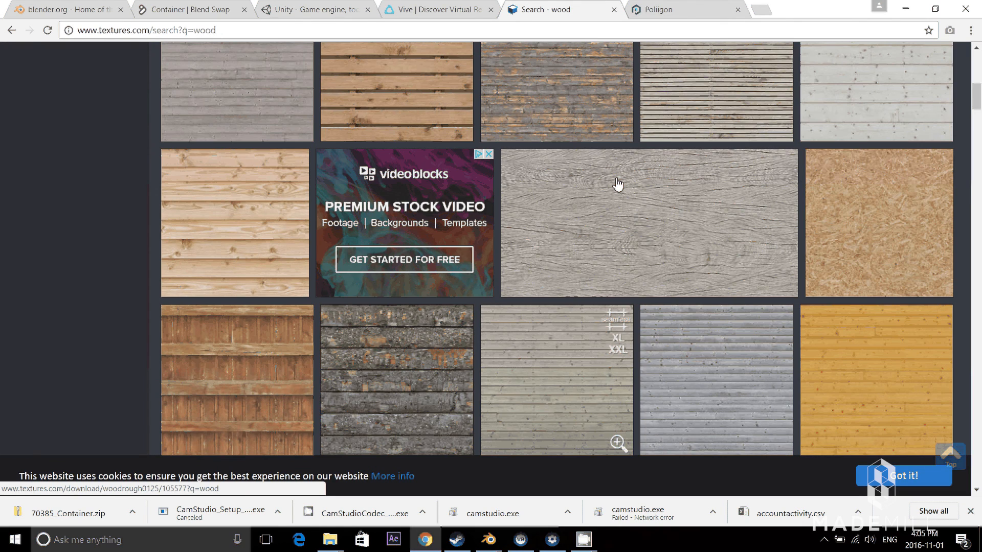
Step: Look through the wood textures on Poliigon for a suitable plank cladding
{"action": "key", "text": "ctrl+Tab"}
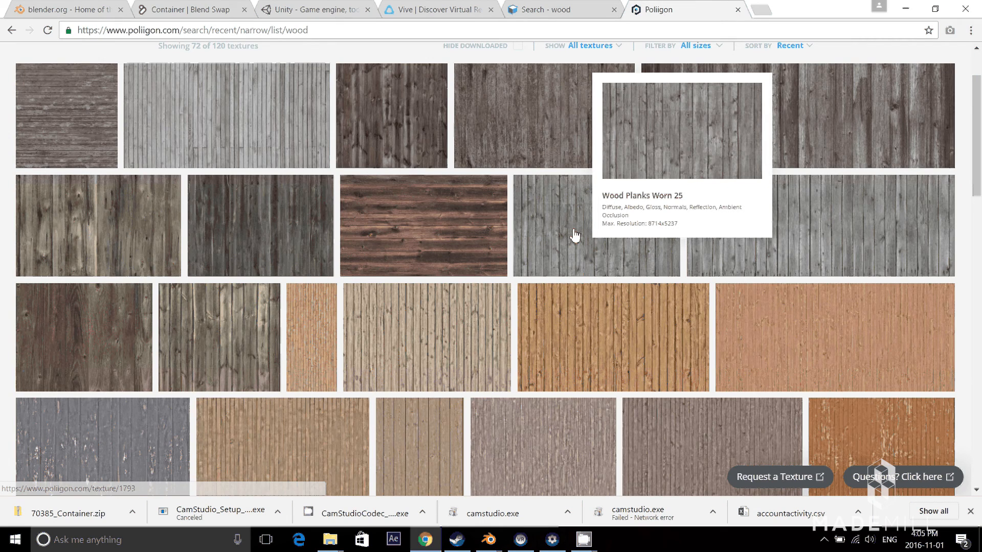
{"action": "scroll", "coordinate": [575, 235], "scroll_direction": "up", "scroll_amount": 2}
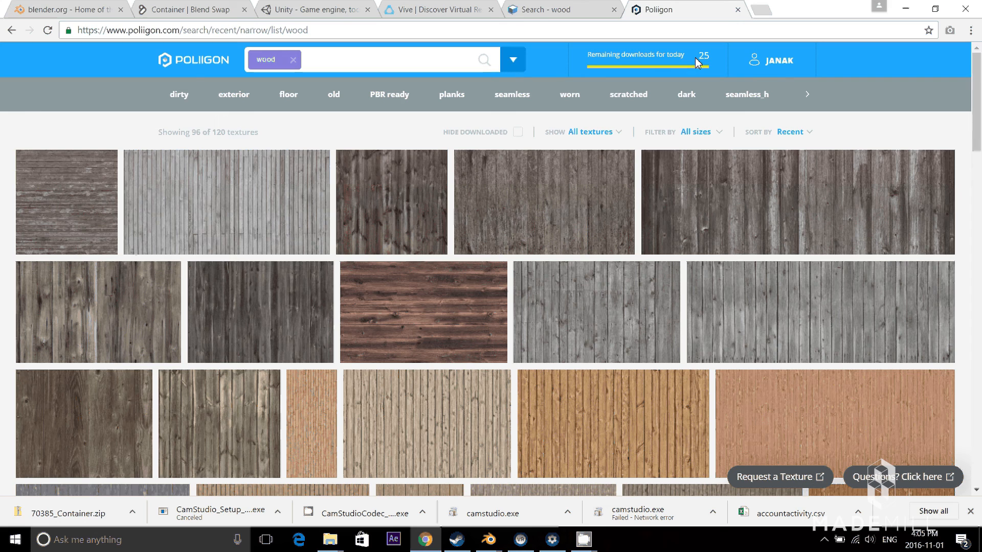
{"action": "scroll", "coordinate": [588, 196], "scroll_direction": "down", "scroll_amount": 2}
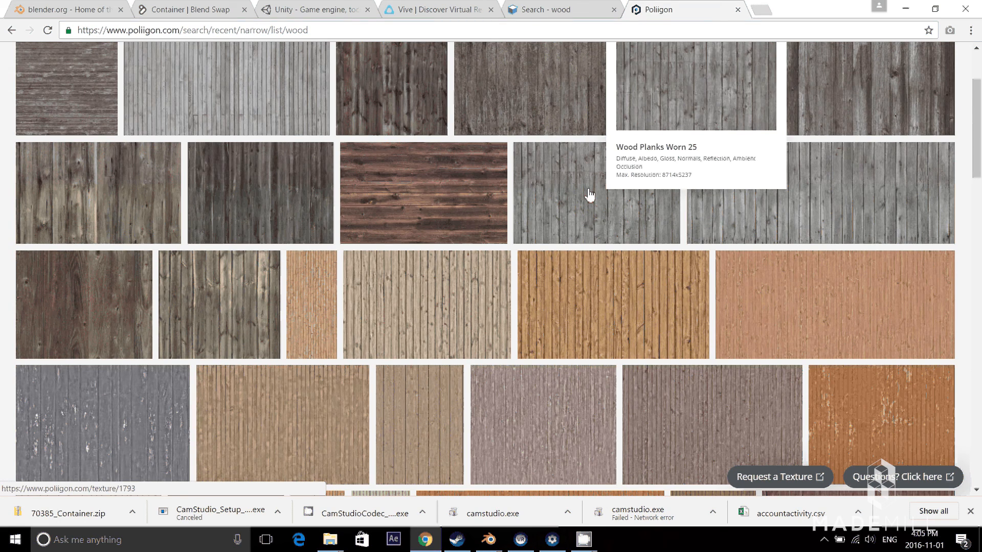
{"action": "scroll", "coordinate": [588, 192], "scroll_direction": "down", "scroll_amount": 2}
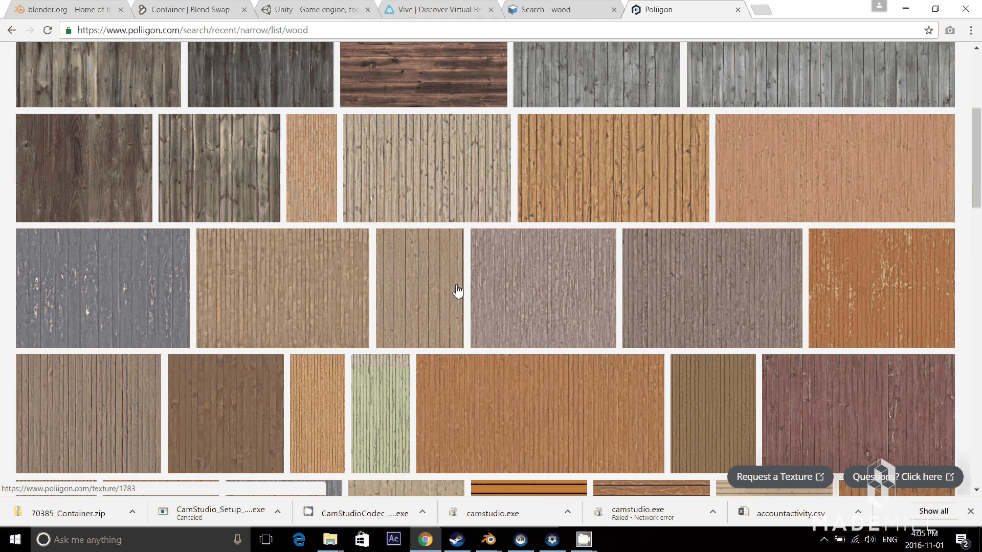
{"action": "scroll", "coordinate": [457, 291], "scroll_direction": "down", "scroll_amount": 4}
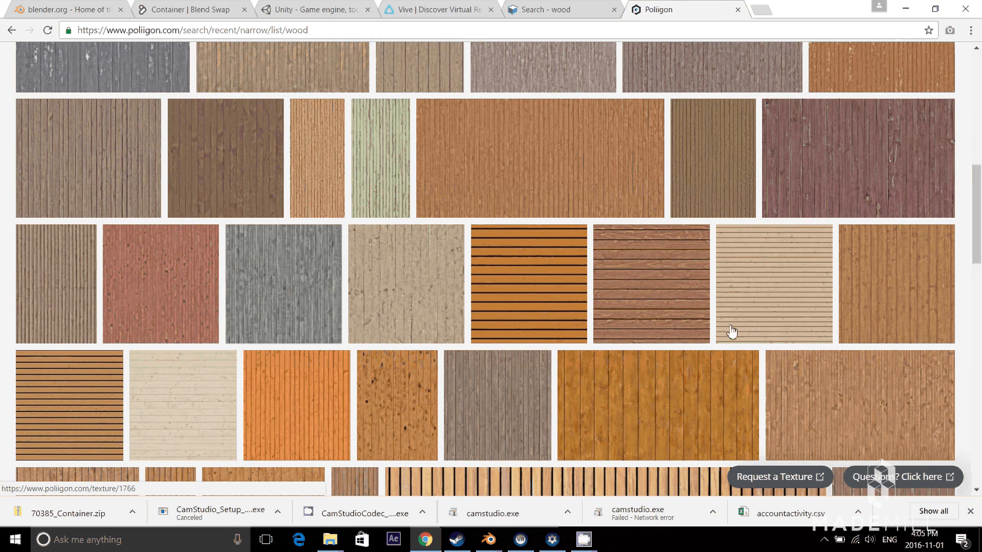
Step: Open the Wood Planks 25 texture and examine its diffuse, displacement, gloss and normals maps
{"action": "left_click", "coordinate": [608, 301]}
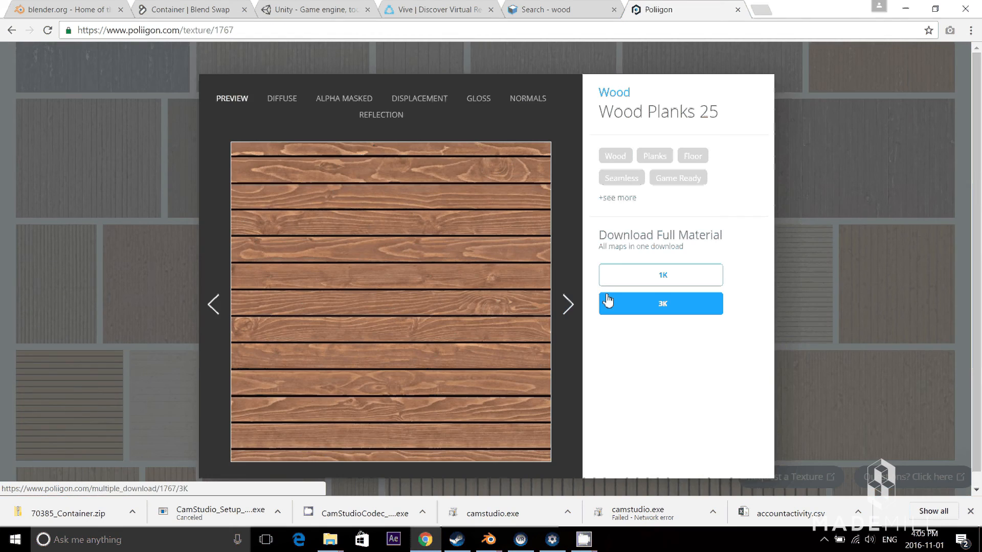
{"action": "left_click", "coordinate": [283, 105]}
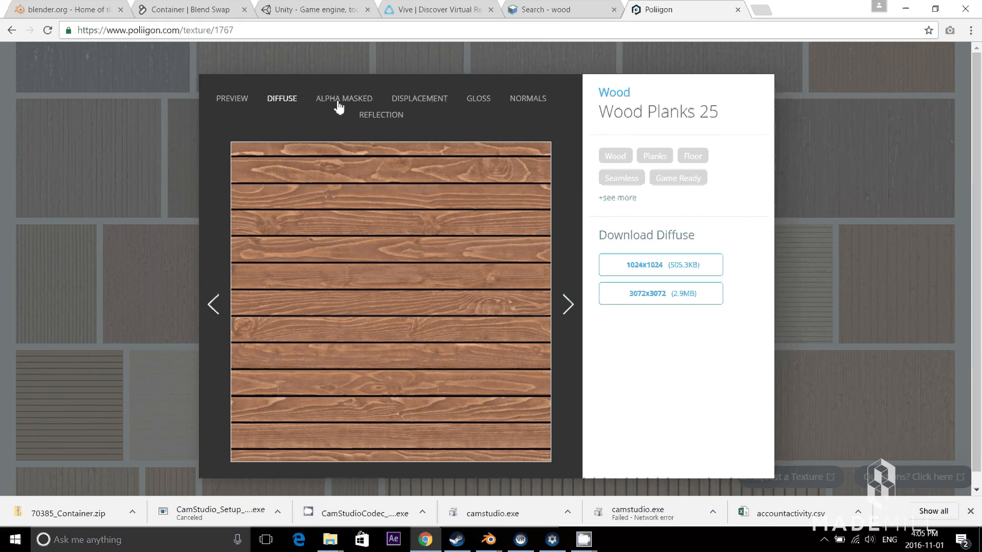
{"action": "left_click", "coordinate": [419, 100]}
{"action": "left_click", "coordinate": [475, 102]}
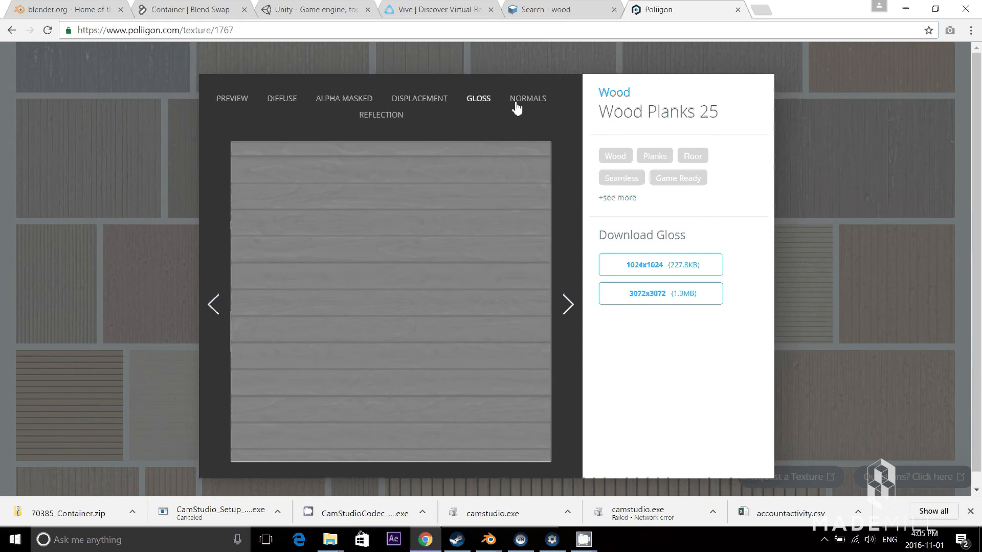
{"action": "left_click", "coordinate": [516, 107]}
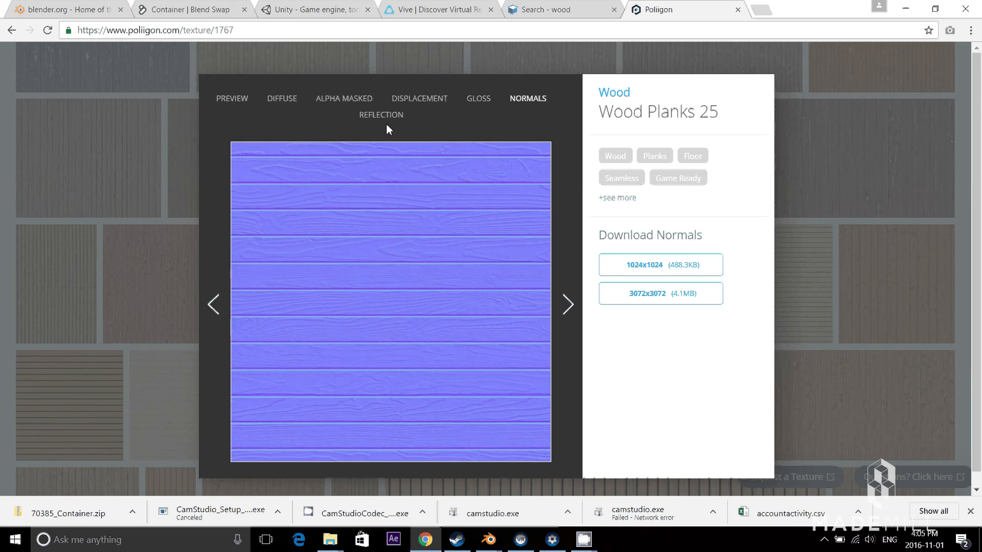
Step: Download the 1024x1024 diffuse map of Wood Planks 25 and show the downloaded file in its folder
{"action": "left_click", "coordinate": [287, 104]}
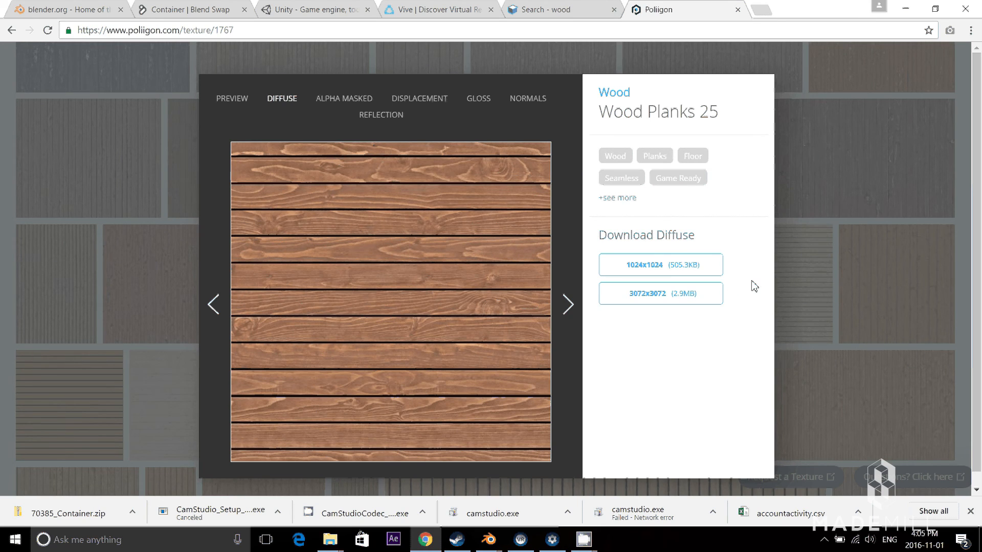
{"action": "left_click", "coordinate": [655, 268]}
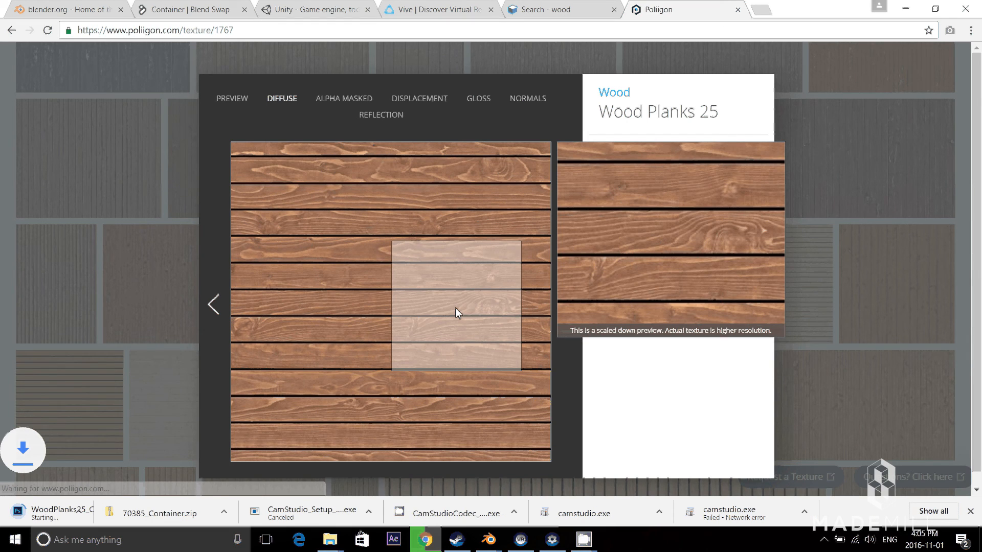
{"action": "left_click", "coordinate": [133, 512]}
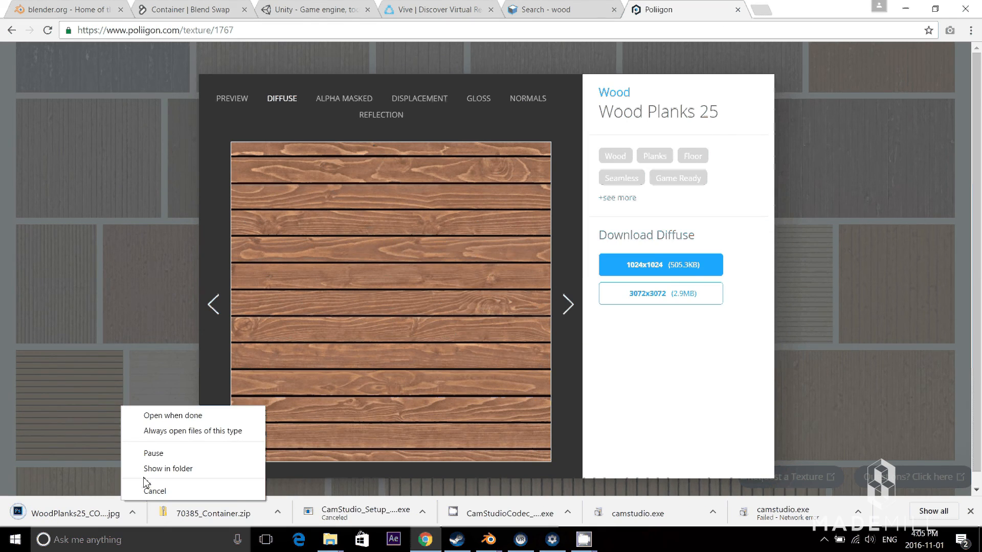
{"action": "left_click", "coordinate": [153, 468]}
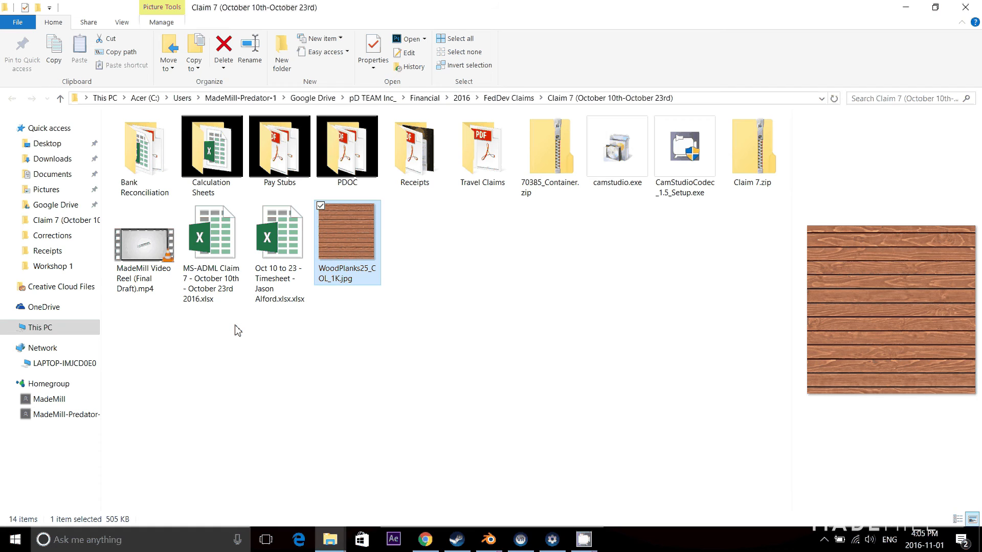
Step: Place WoodPlanks25_COL_1K.jpg in the Workshop 1 folder and switch back to the container scene in Blender
{"action": "key", "text": "alt+Tab"}
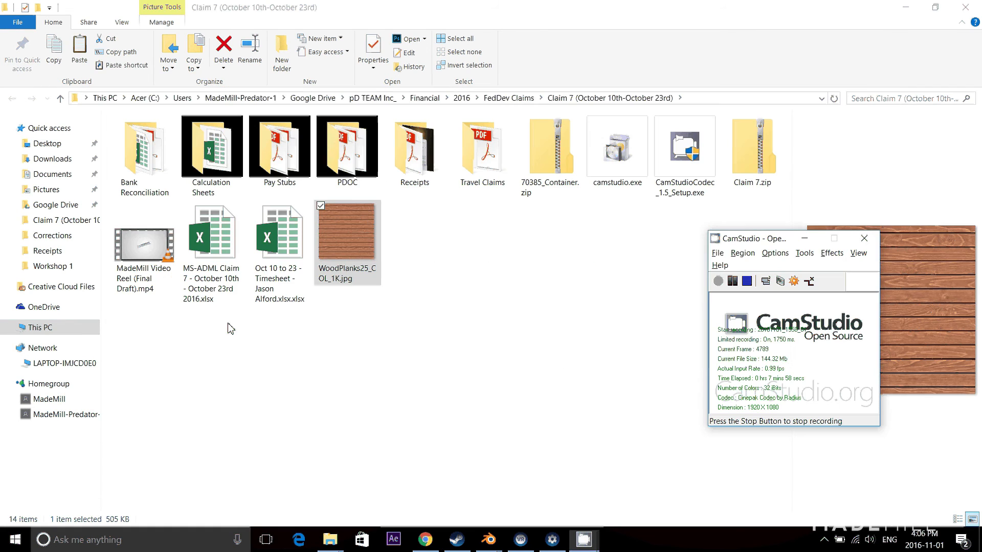
{"action": "key", "text": "alt+Tab"}
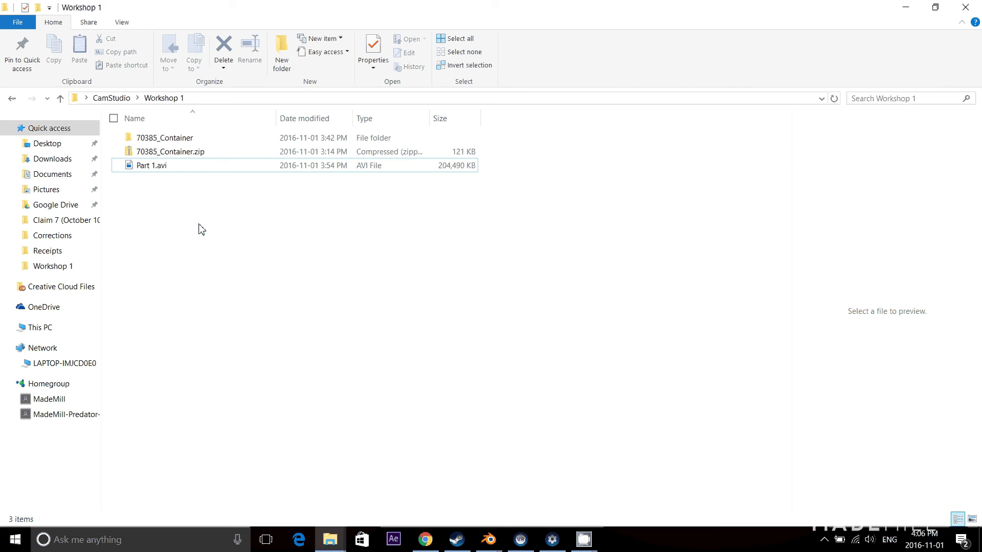
{"action": "left_click", "coordinate": [488, 539]}
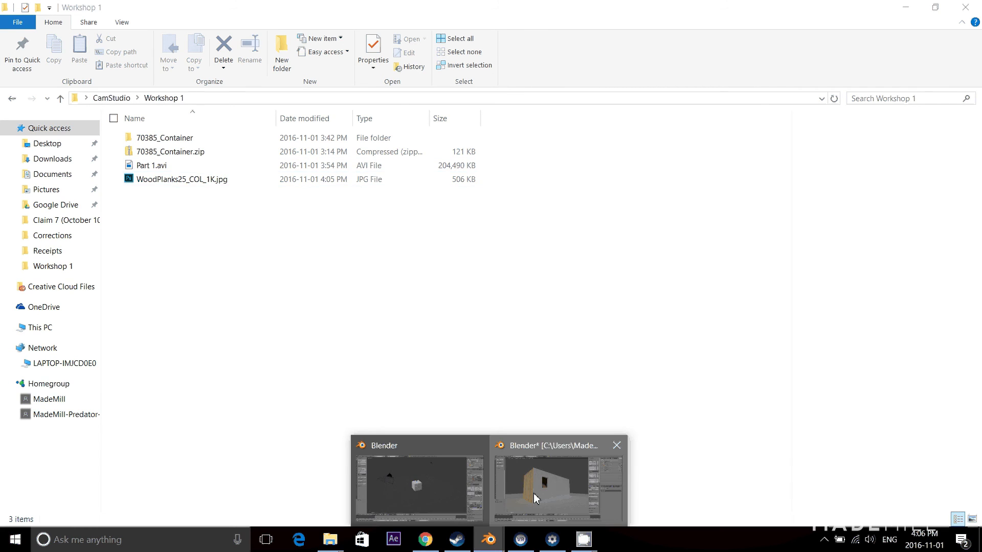
{"action": "left_click", "coordinate": [532, 493]}
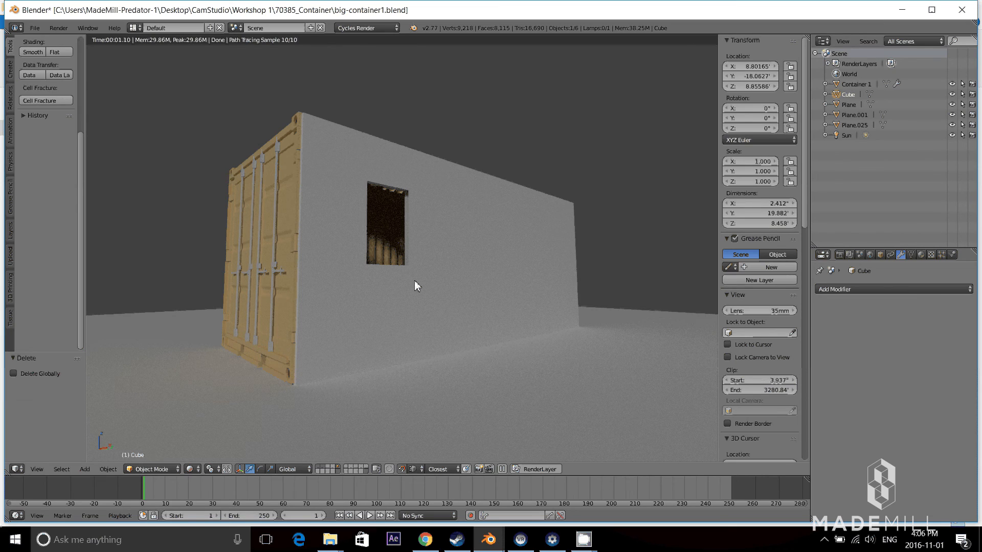
Step: Display the container and side panel in wireframe from the right orthographic view
{"action": "key", "text": "KP_3"}
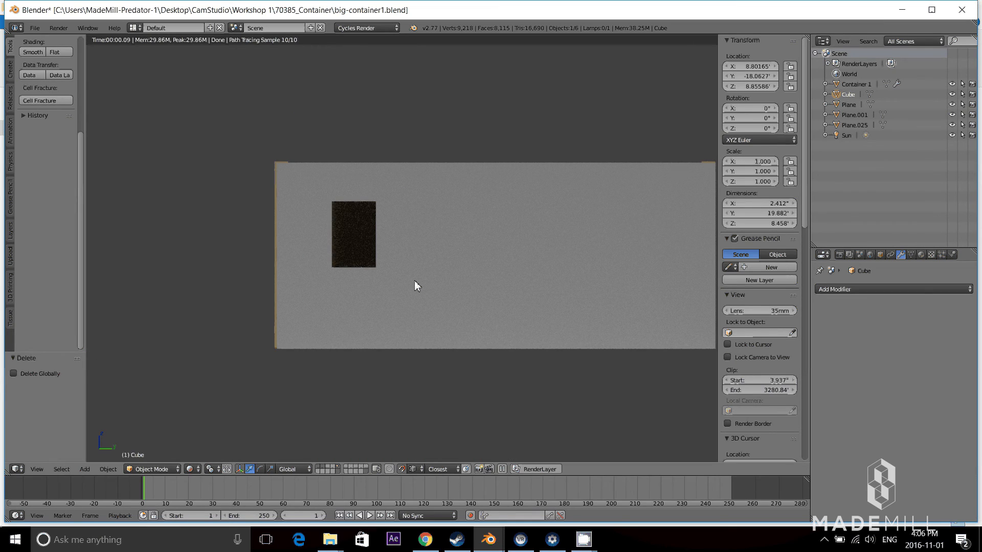
{"action": "key", "text": "z"}
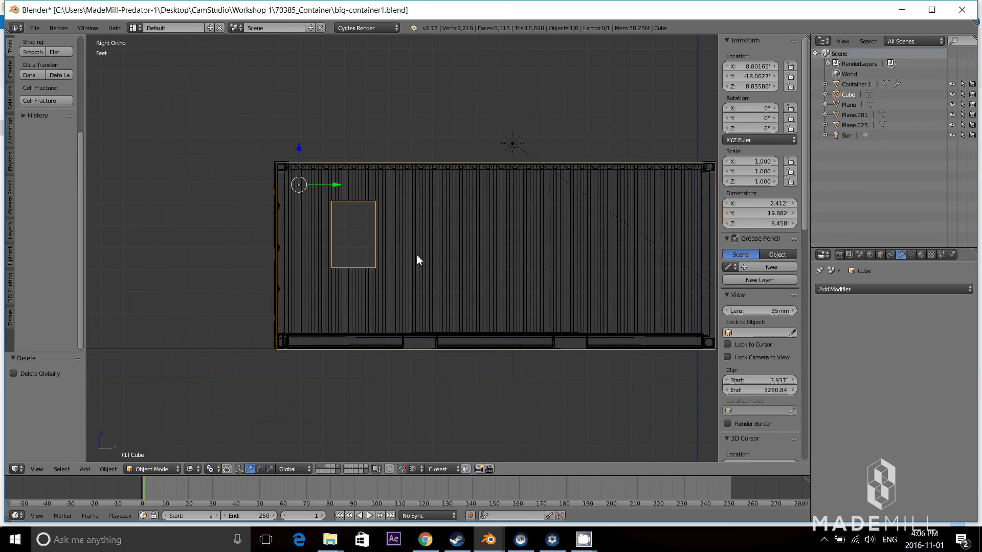
{"action": "scroll", "coordinate": [384, 256], "scroll_direction": "down", "scroll_amount": 2}
{"action": "middle_click_drag", "start_coordinate": [355, 250], "coordinate": [352, 249], "text": "shift"}
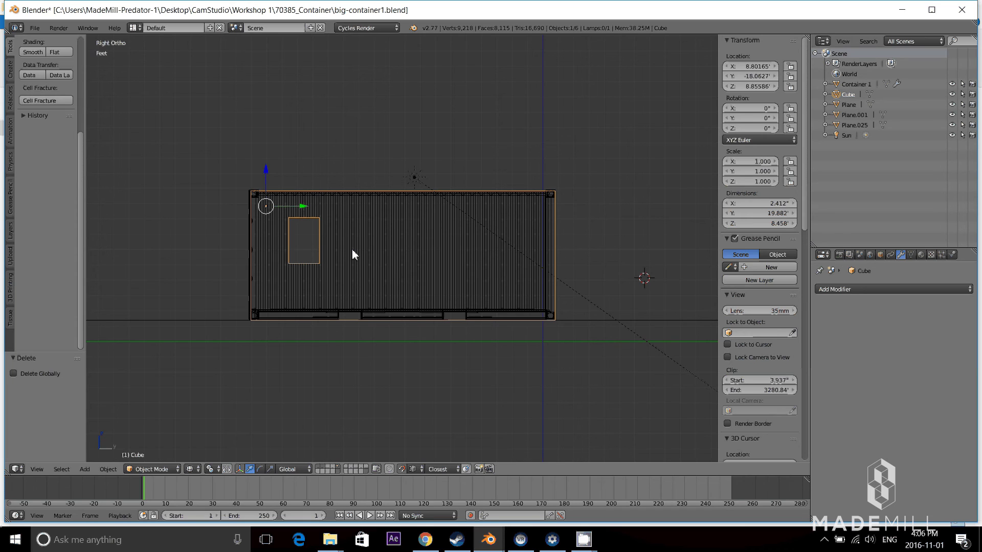
Step: Split the 3D viewport into two side-by-side areas and hide the tool shelf and properties region in the new one
{"action": "left_click_drag", "start_coordinate": [806, 38], "coordinate": [512, 204]}
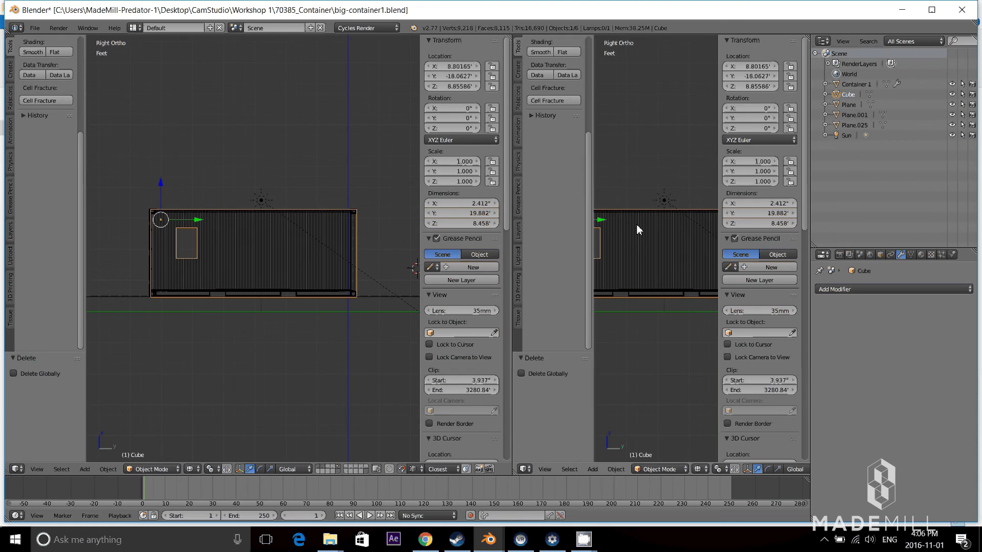
{"action": "key", "text": "t"}
{"action": "key", "text": "n"}
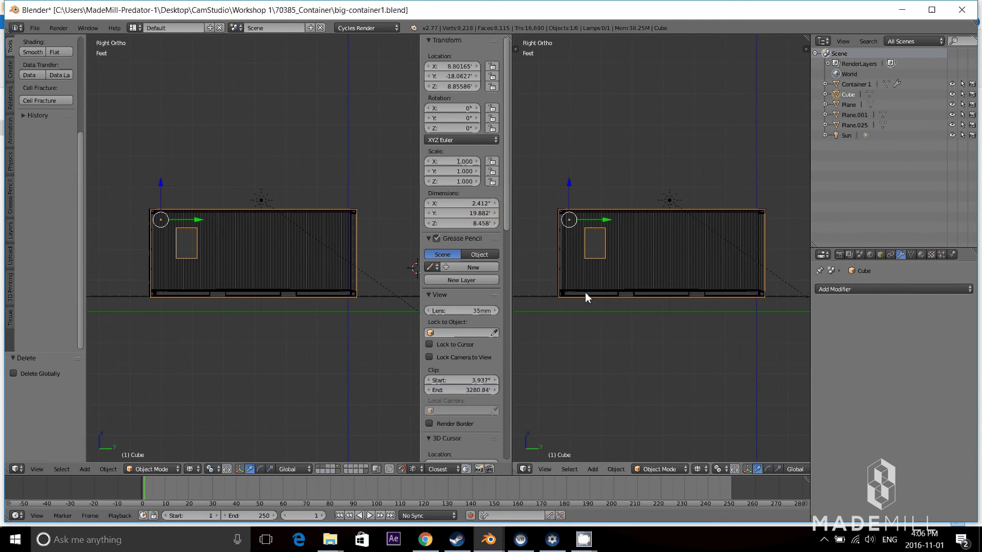
Step: Select the whole side panel mesh in Edit Mode and unwrap it with Project From View
{"action": "key", "text": "Tab"}
{"action": "key", "text": "a"}
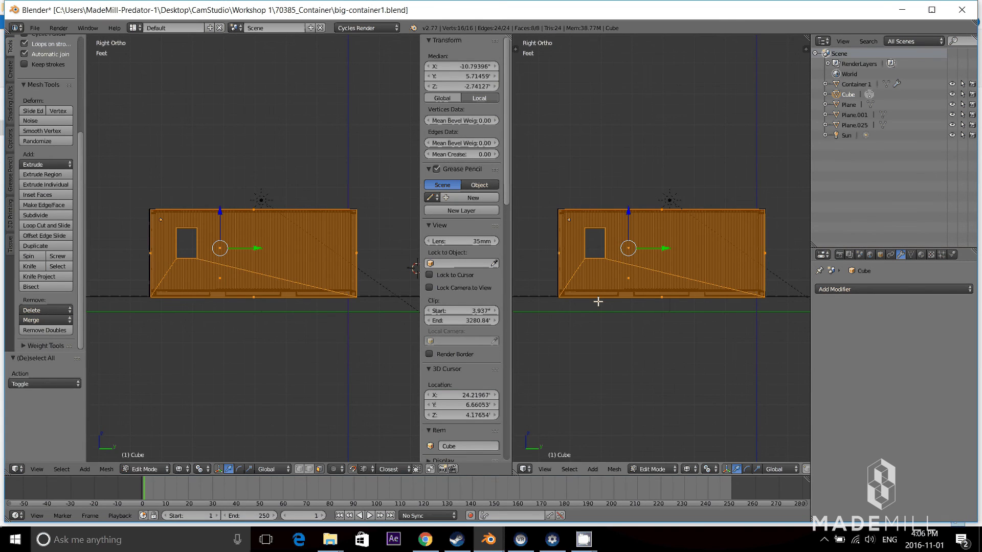
{"action": "key", "text": "u"}
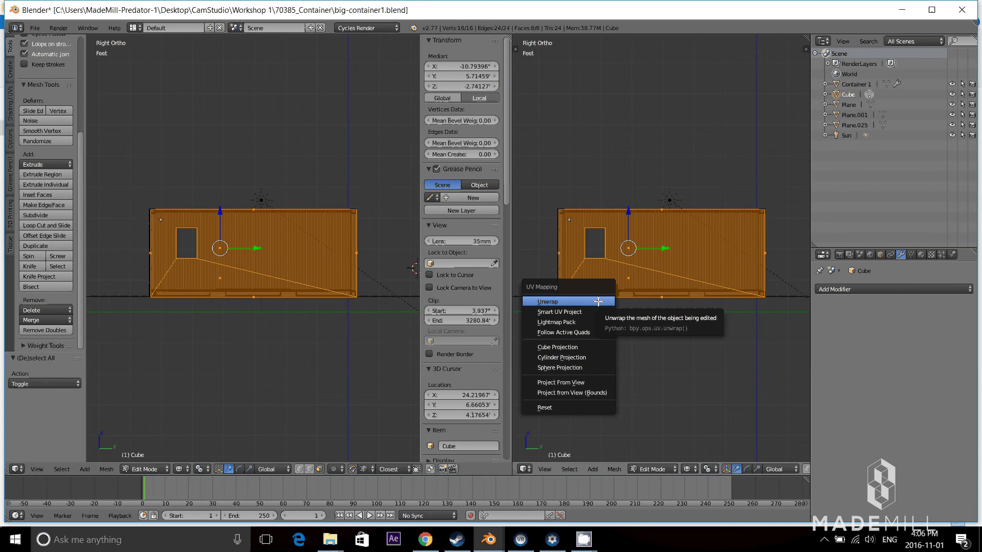
{"action": "left_click", "coordinate": [594, 382]}
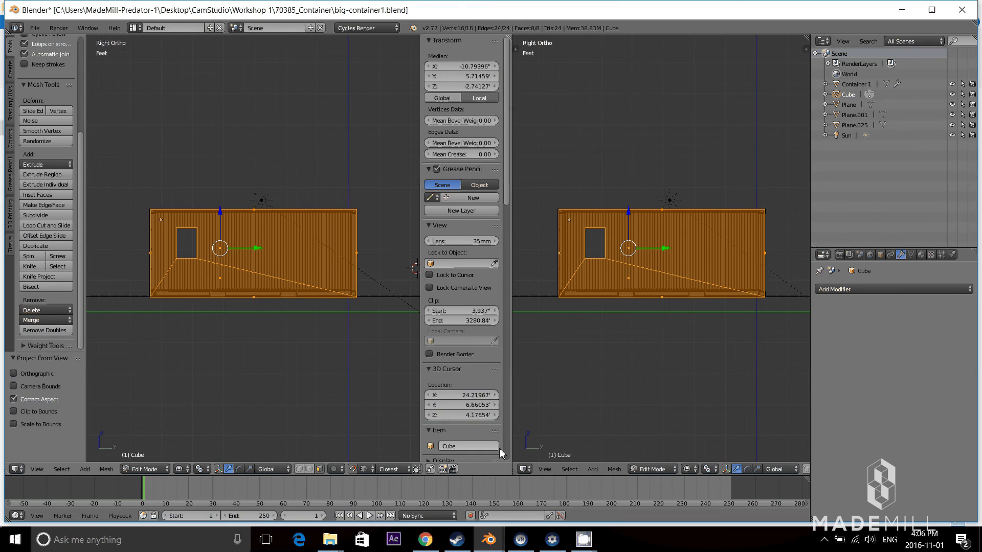
Step: Switch the second 3D view area to the UV/Image Editor
{"action": "left_click", "coordinate": [524, 469]}
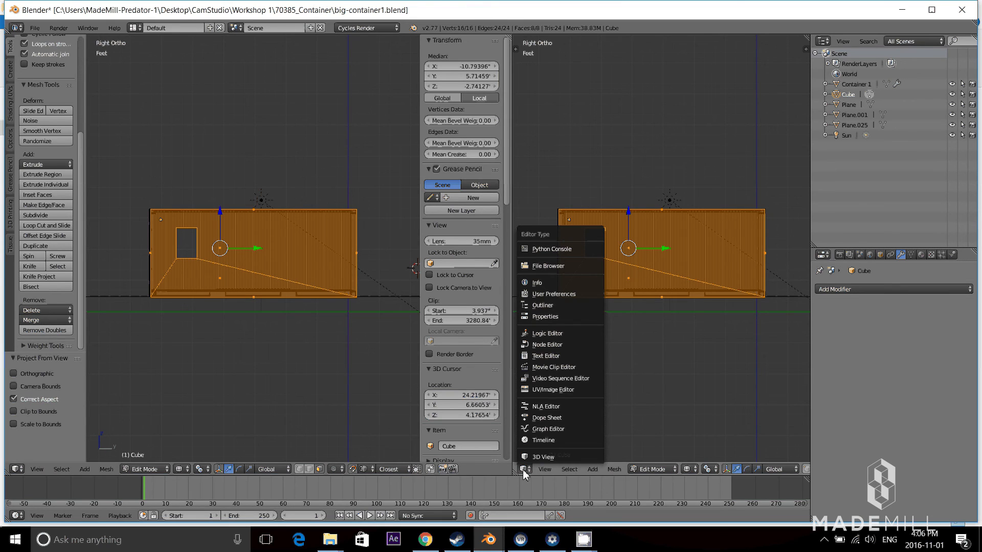
{"action": "left_click", "coordinate": [559, 389]}
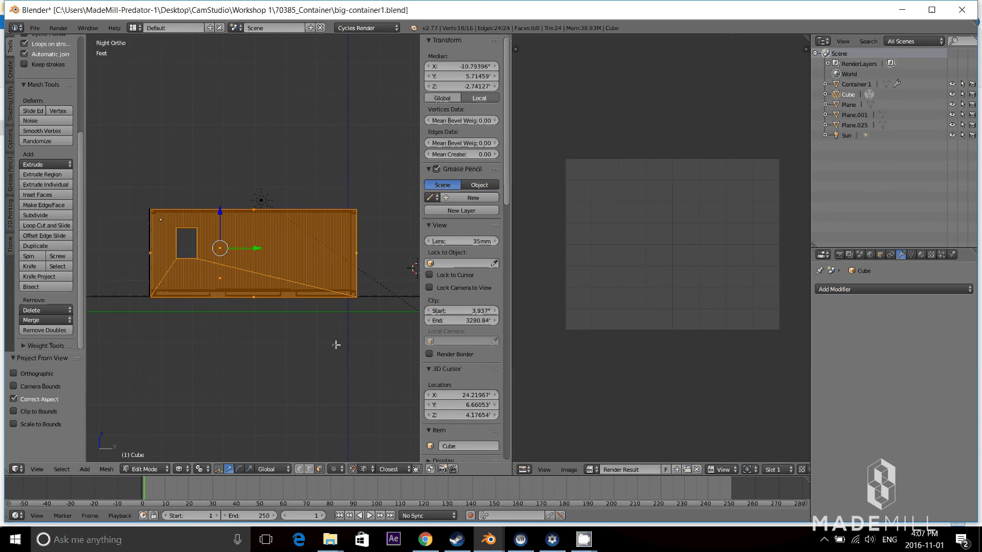
{"action": "scroll", "coordinate": [600, 360], "scroll_direction": "down", "scroll_amount": 1}
{"action": "scroll", "coordinate": [602, 363], "scroll_direction": "up", "scroll_amount": 1}
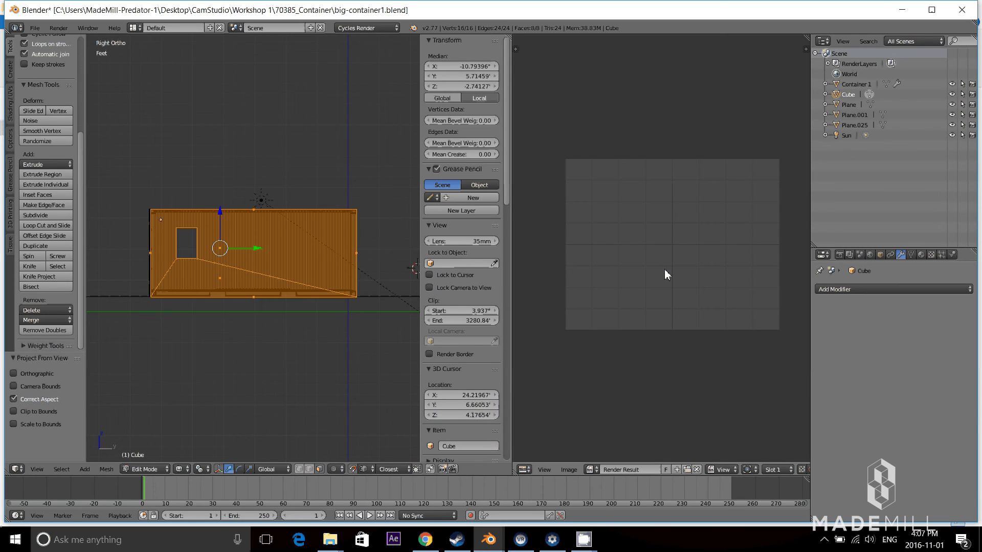
Step: Return to Object Mode and give the side panel a new material with an Image Texture as its diffuse color
{"action": "key", "text": "Tab"}
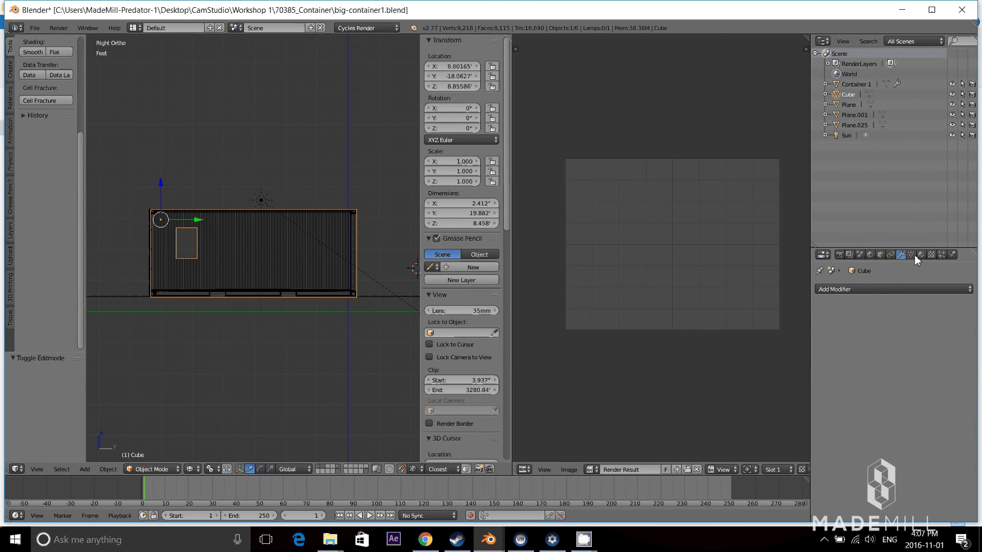
{"action": "left_click", "coordinate": [921, 254]}
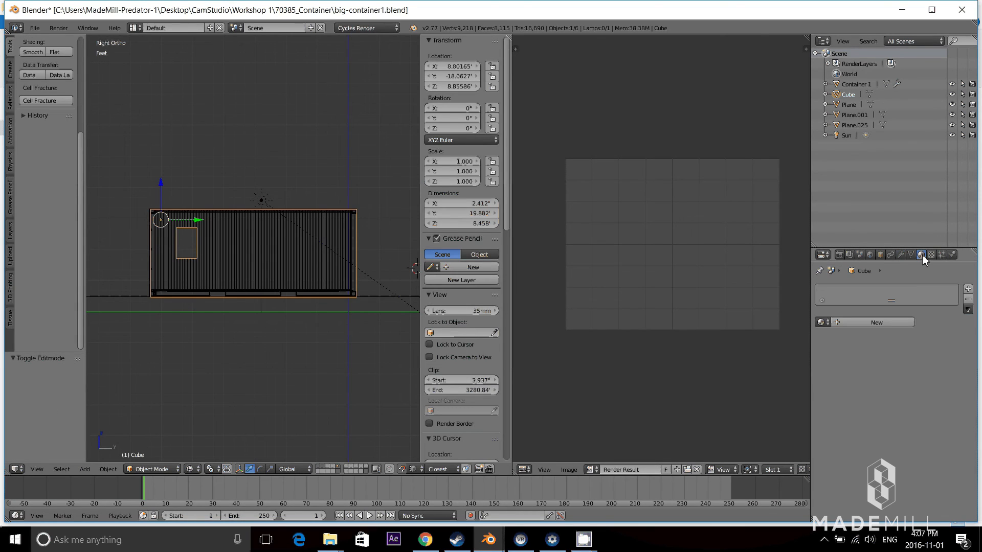
{"action": "left_click", "coordinate": [876, 323]}
{"action": "left_click", "coordinate": [967, 396]}
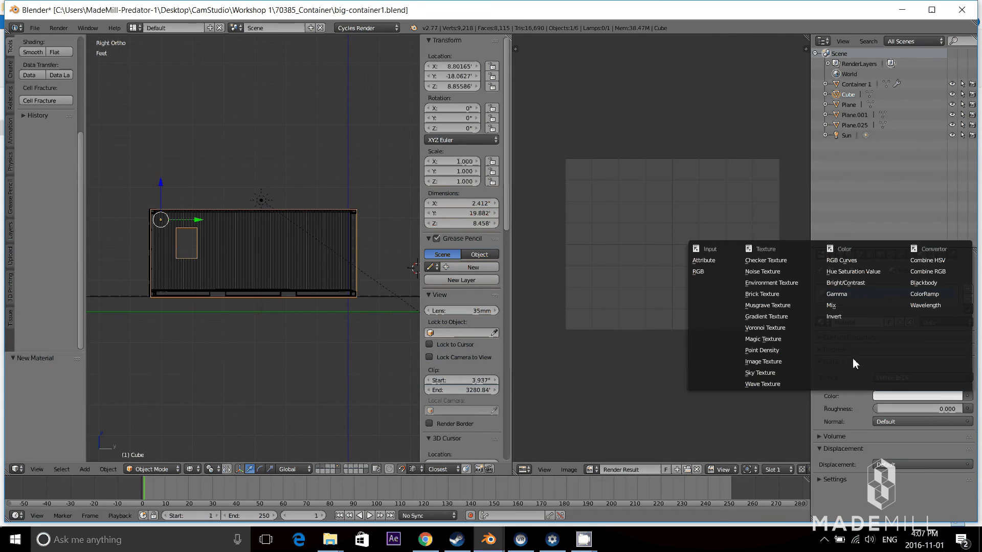
{"action": "left_click", "coordinate": [778, 360]}
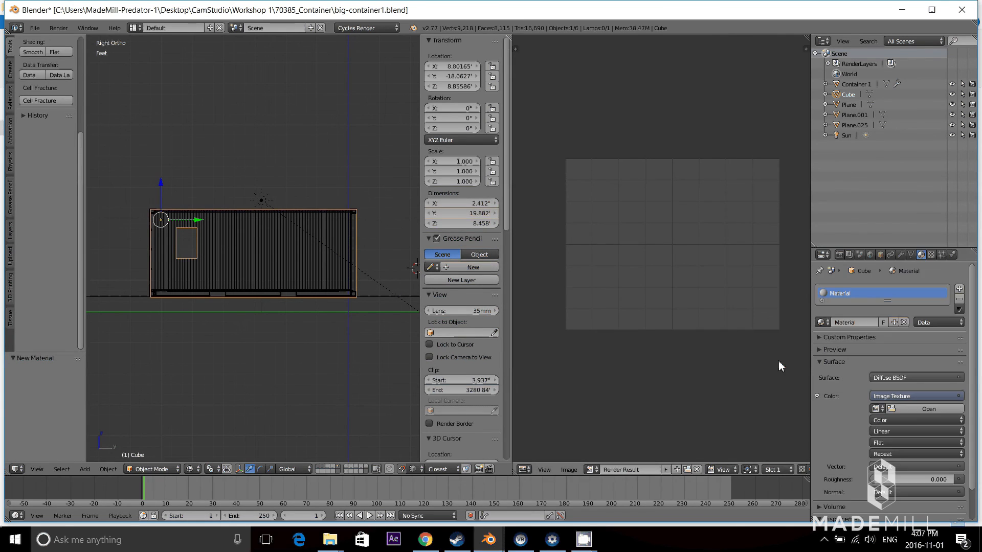
Step: Load WoodPlanks25_COL_1K.jpg from the Workshop 1 folder into the material's image texture
{"action": "key", "text": "alt+o"}
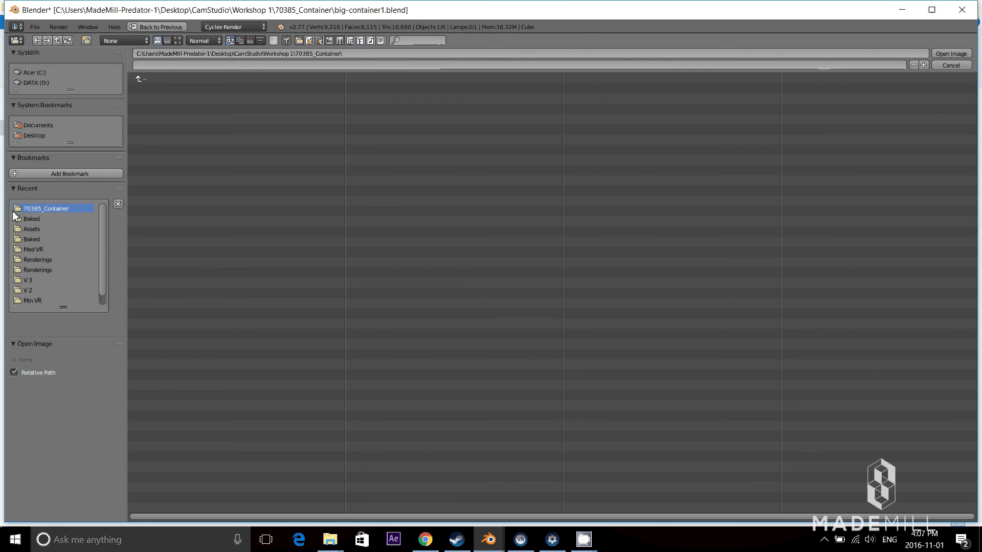
{"action": "left_click", "coordinate": [149, 80]}
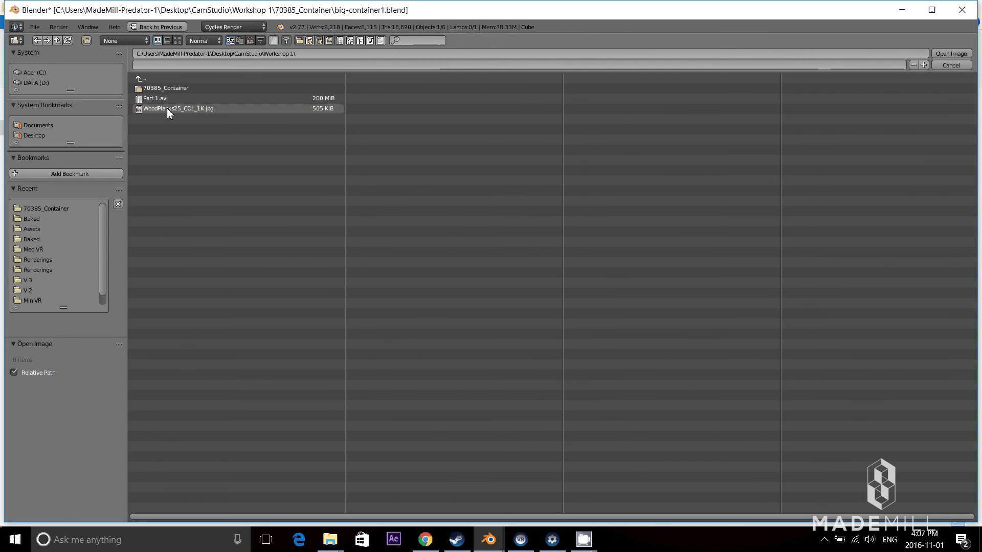
{"action": "left_click", "coordinate": [167, 109]}
{"action": "key", "text": "Return"}
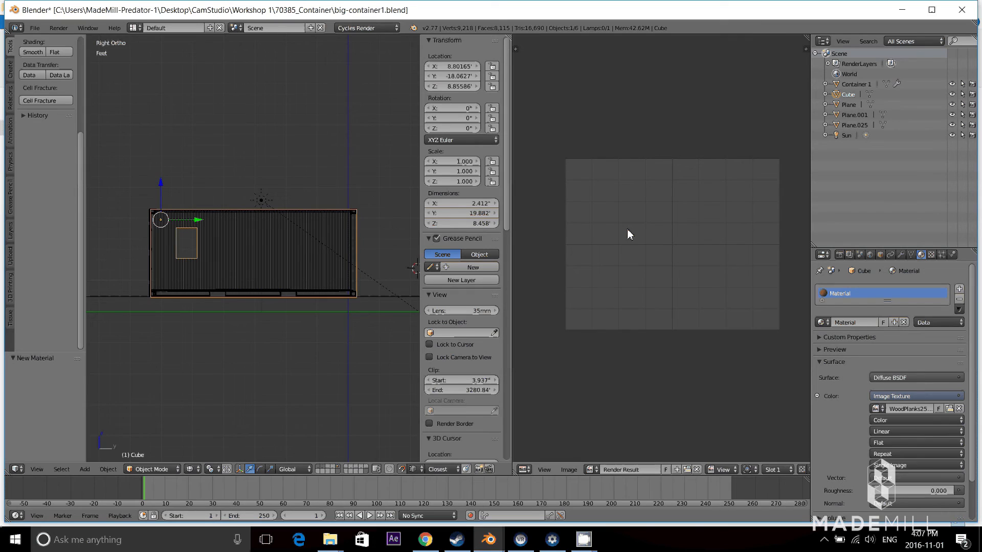
Step: Display WoodPlanks25_COL_1K.jpg in the UV/Image Editor and put the side panel back in Edit Mode to overlay its UVs
{"action": "left_click", "coordinate": [524, 469]}
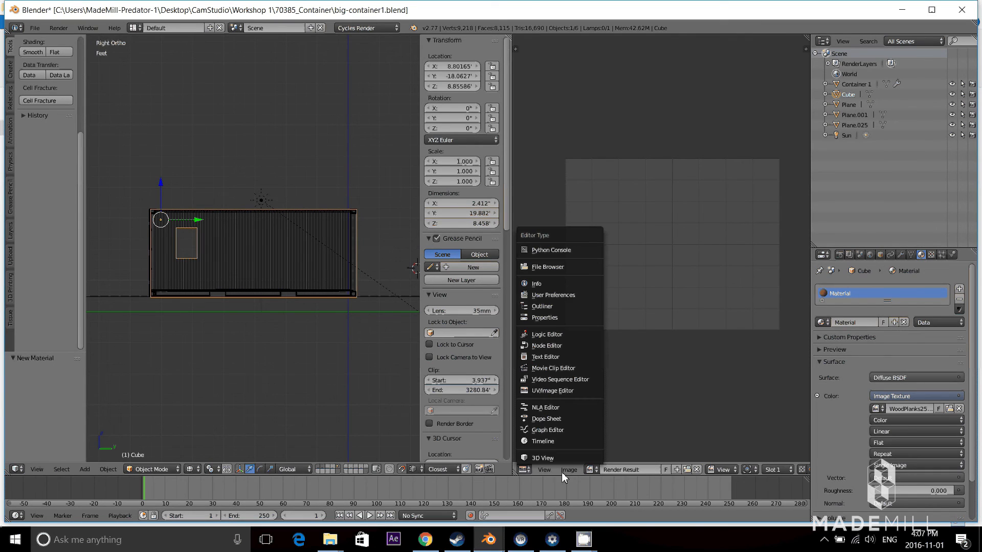
{"action": "left_click", "coordinate": [591, 470]}
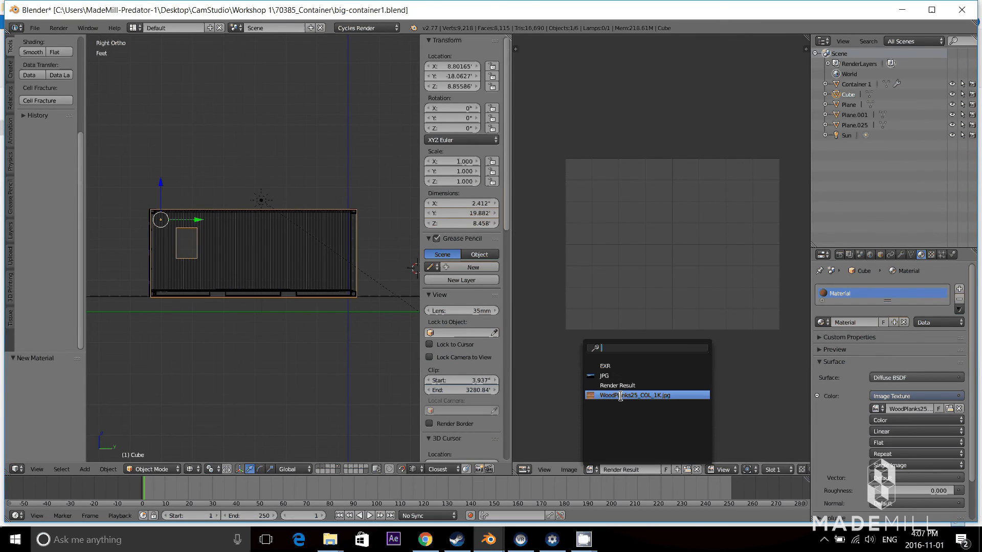
{"action": "left_click", "coordinate": [620, 395]}
{"action": "key", "text": "Tab"}
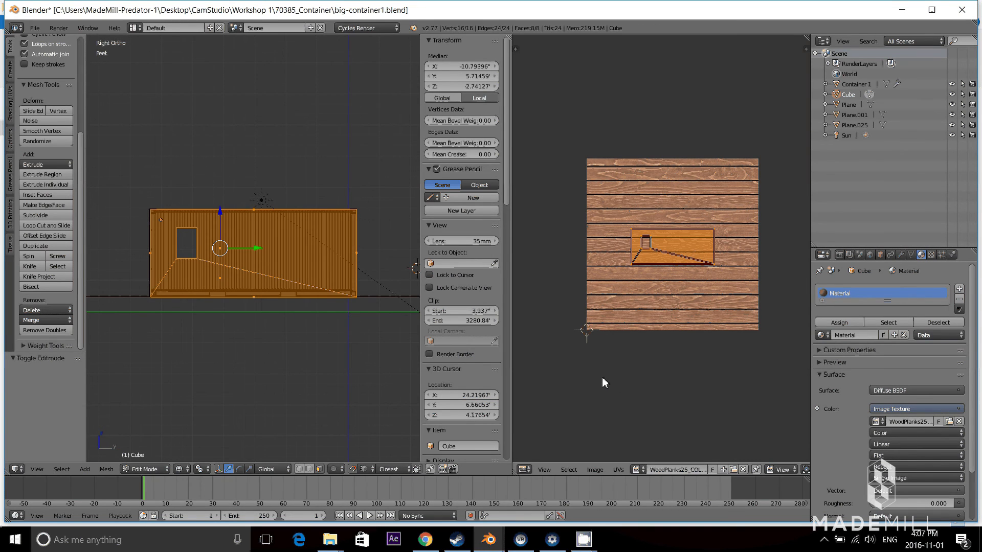
{"action": "scroll", "coordinate": [663, 287], "scroll_direction": "up", "scroll_amount": 3}
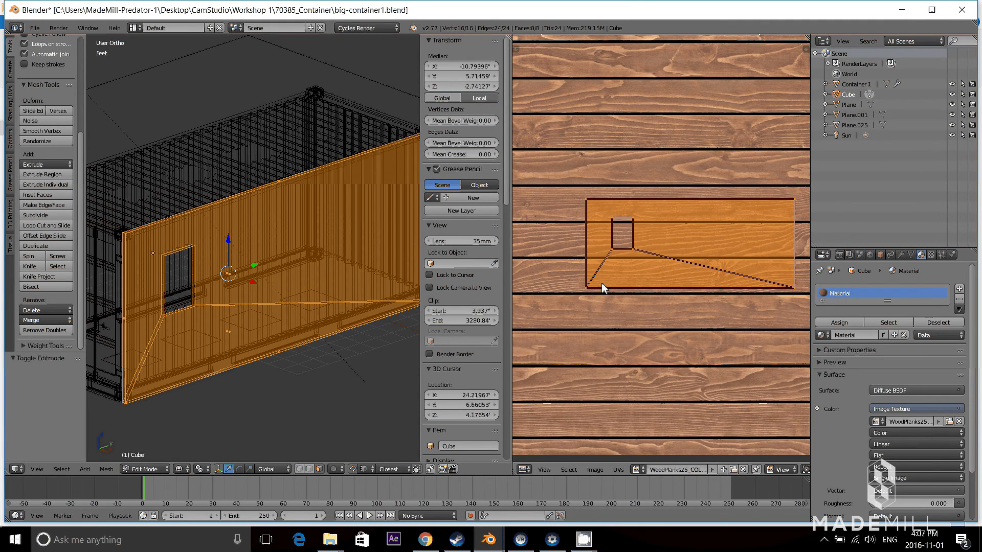
{"action": "scroll", "coordinate": [601, 283], "scroll_direction": "down", "scroll_amount": 4}
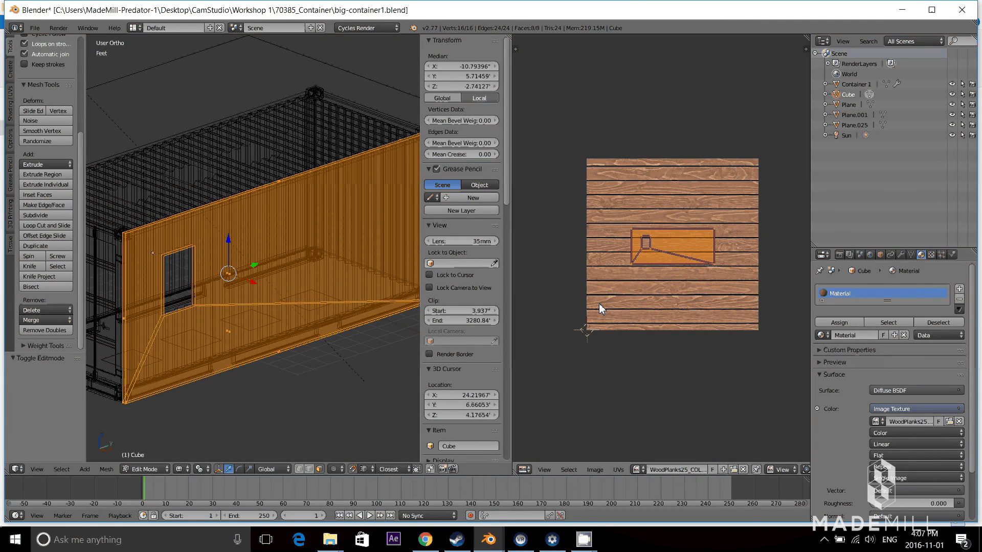
{"action": "scroll", "coordinate": [599, 304], "scroll_direction": "up", "scroll_amount": 2}
{"action": "left_click", "coordinate": [625, 304]}
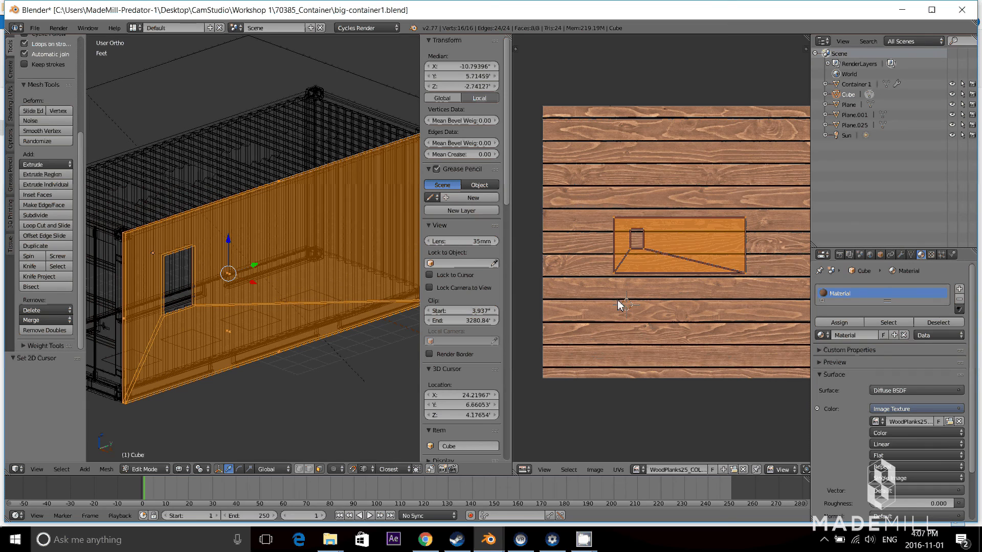
{"action": "left_click", "coordinate": [617, 298]}
{"action": "scroll", "coordinate": [619, 302], "scroll_direction": "down", "scroll_amount": 2}
{"action": "key", "text": "s"}
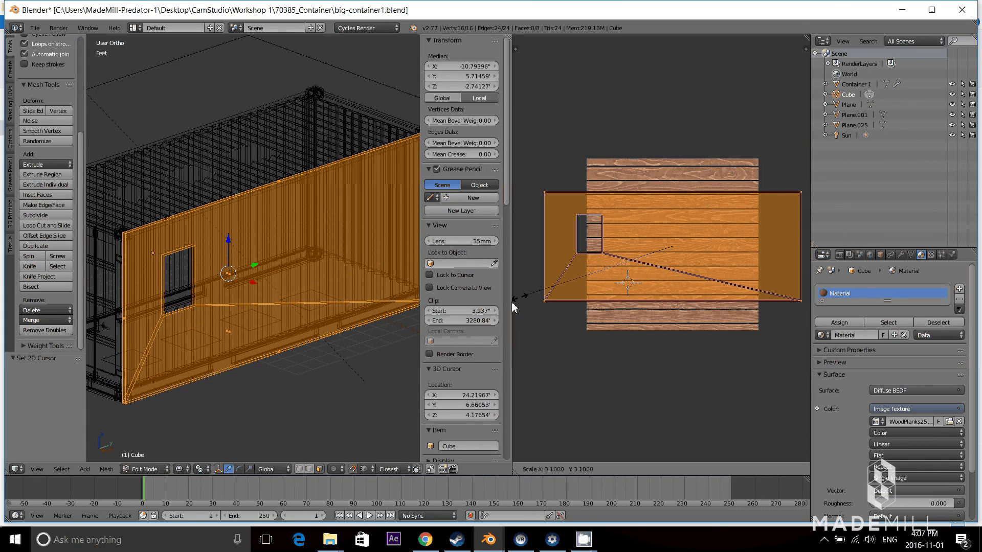
{"action": "right_click", "coordinate": [755, 195]}
{"action": "scroll", "coordinate": [677, 276], "scroll_direction": "down", "scroll_amount": 3}
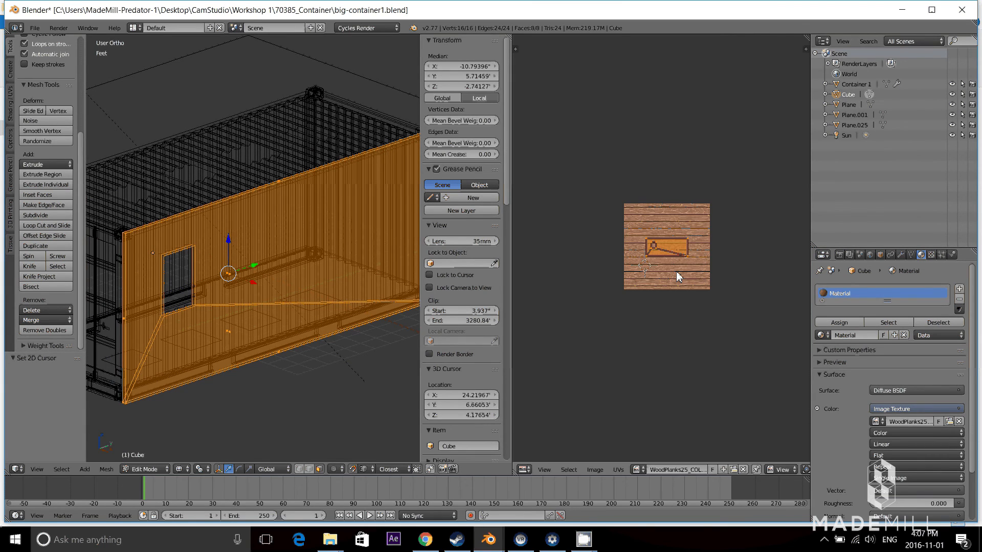
Step: Scale the side panel's UVs up and down over the plank image, using factors including 6.7, 1.1, 2.3 and 0.5
{"action": "key", "text": "s"}
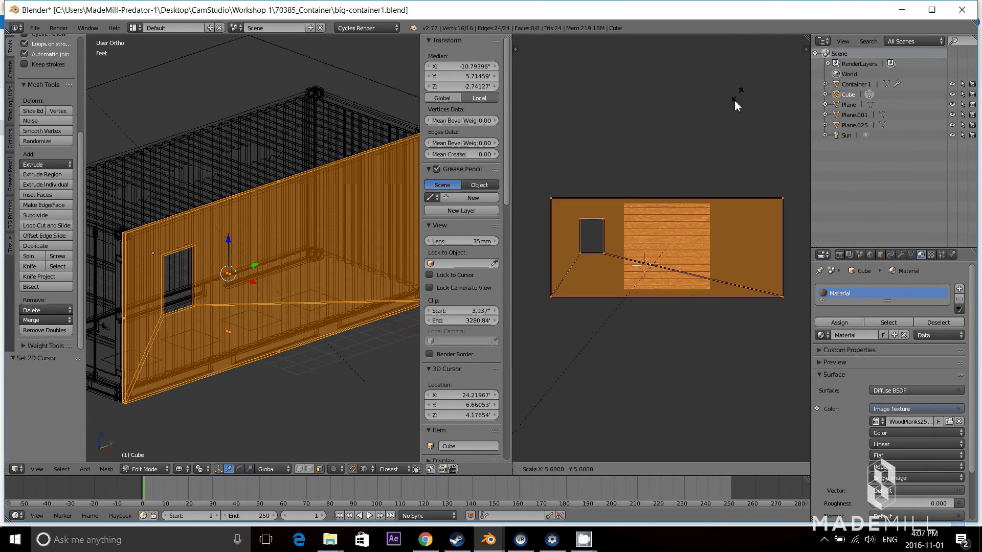
{"action": "left_click", "coordinate": [751, 78]}
{"action": "key", "text": "s"}
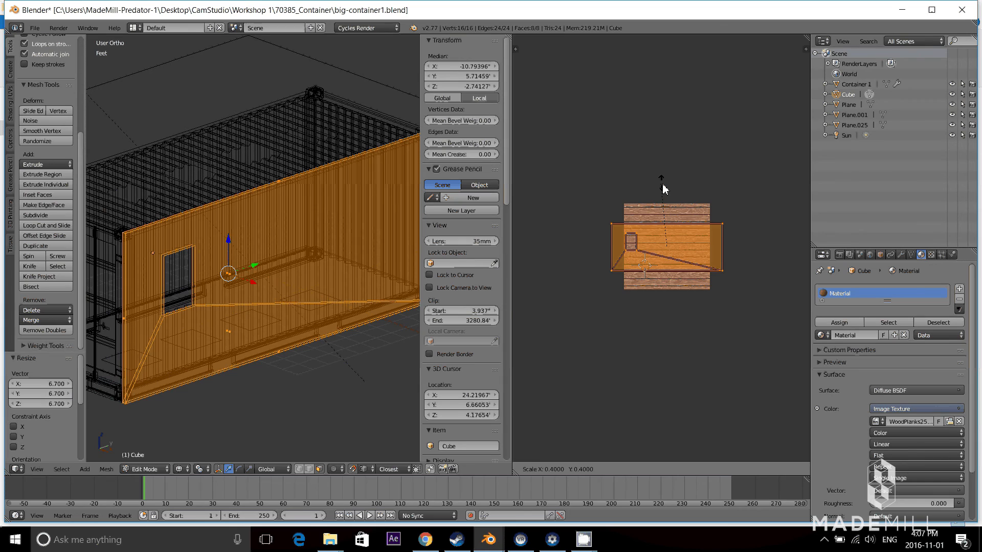
{"action": "left_click", "coordinate": [621, 108]}
{"action": "scroll", "coordinate": [618, 102], "scroll_direction": "down", "scroll_amount": 4}
{"action": "key", "text": "s"}
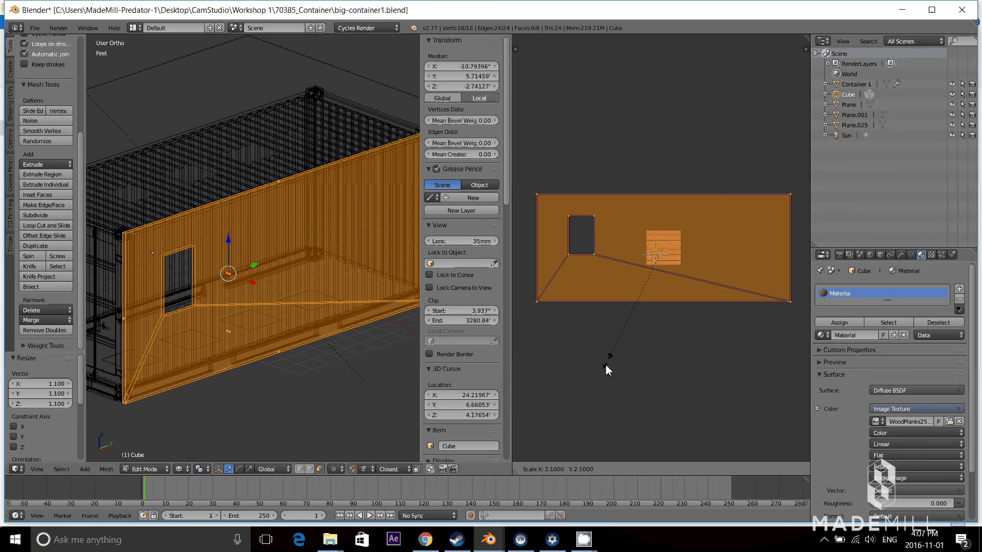
{"action": "left_click", "coordinate": [604, 377]}
{"action": "scroll", "coordinate": [655, 258], "scroll_direction": "up", "scroll_amount": 5}
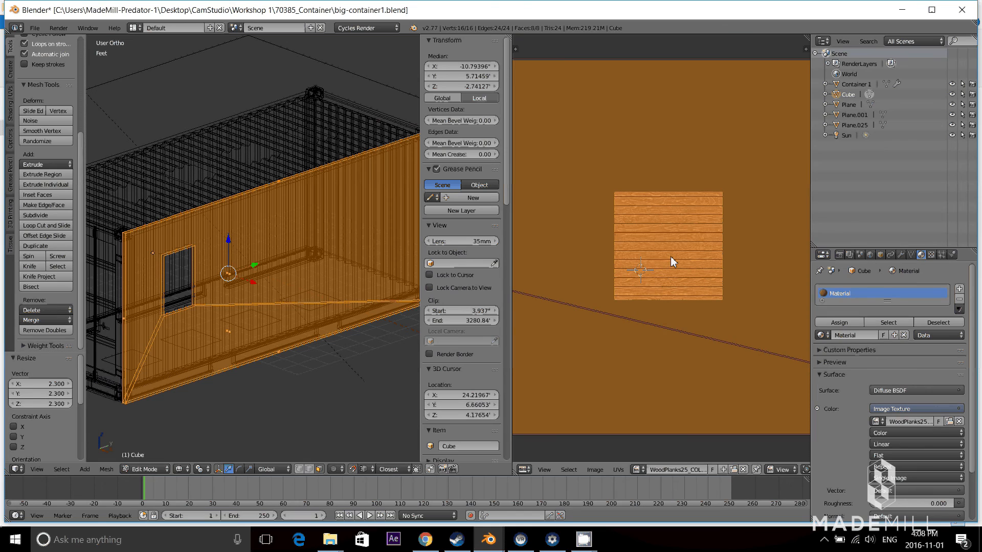
{"action": "key", "text": "s"}
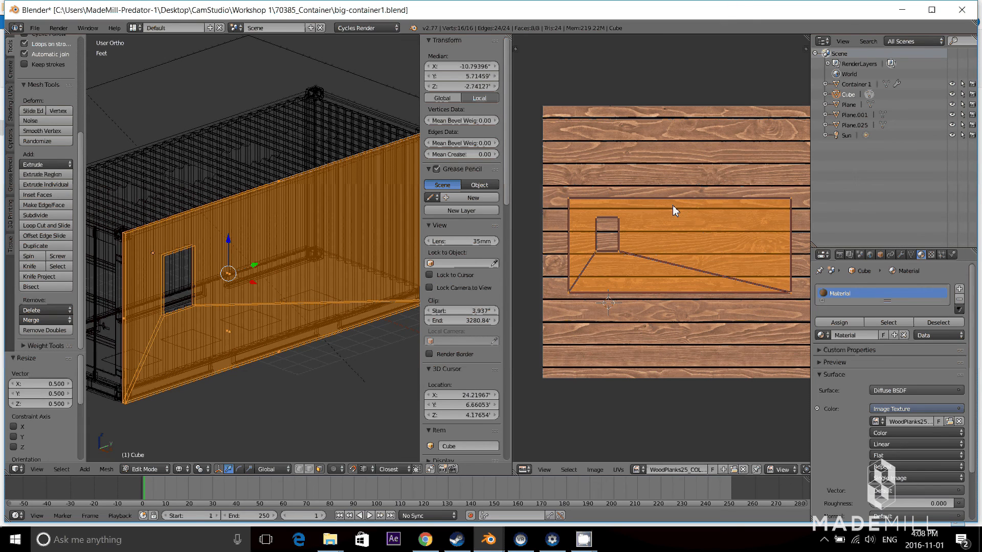
Step: Enlarge the side panel's UVs beyond the plank image, finishing with a factor of 1.2, and preview the panel rendered in Object Mode
{"action": "scroll", "coordinate": [673, 205], "scroll_direction": "down", "scroll_amount": 5}
{"action": "key", "text": "s"}
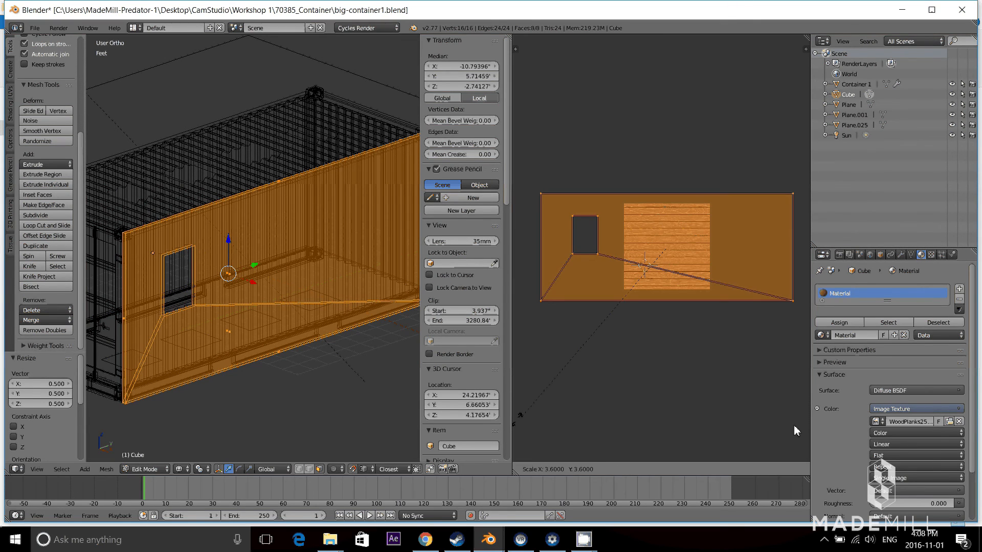
{"action": "left_click", "coordinate": [748, 412]}
{"action": "key", "text": "s"}
{"action": "left_click", "coordinate": [560, 395]}
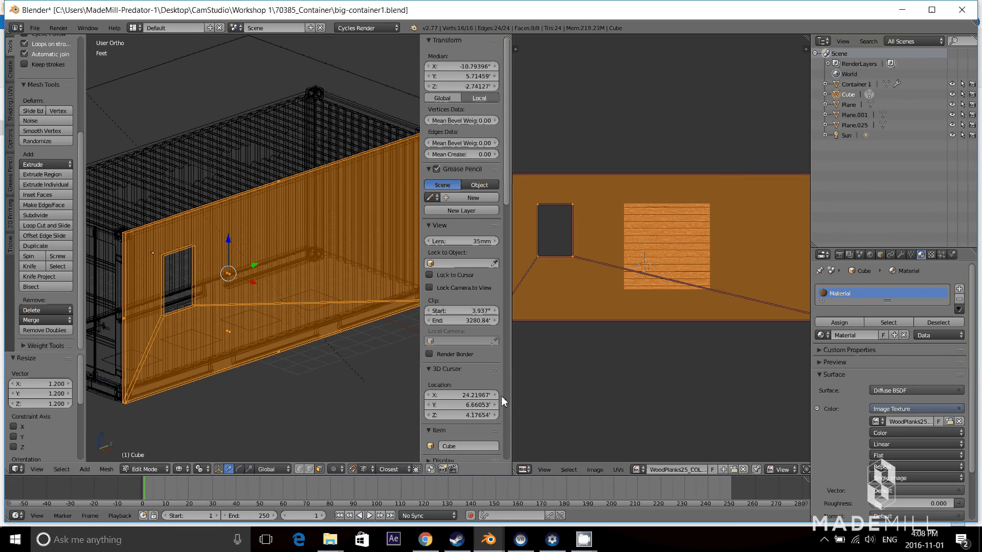
{"action": "key", "text": "Tab"}
{"action": "key", "text": "shift+z"}
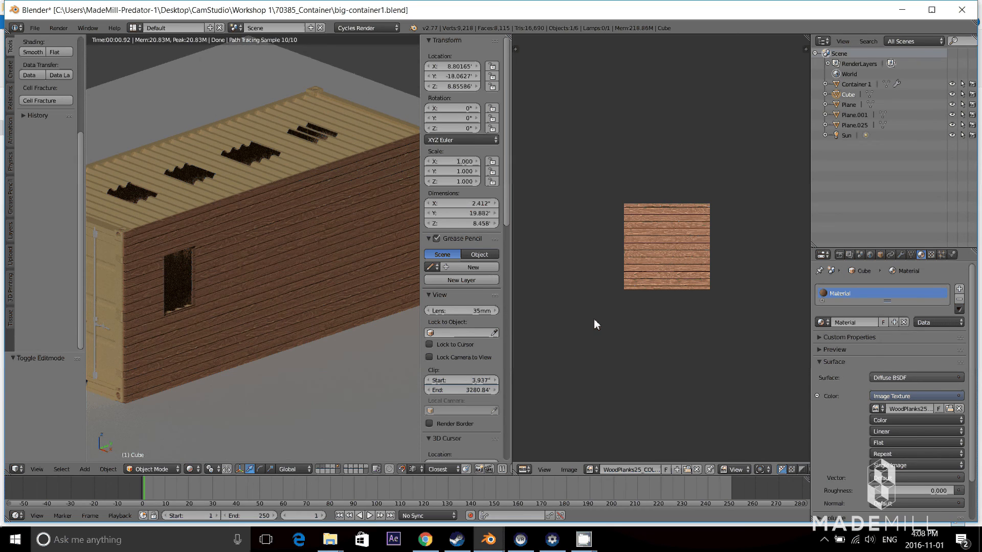
Step: Refine the plank size in the rendered preview by rescaling the panel's UVs, finishing with factors of 2.5 and 0.8
{"action": "key", "text": "Tab"}
{"action": "key", "text": "s"}
{"action": "left_click", "coordinate": [647, 307], "text": "ctrl"}
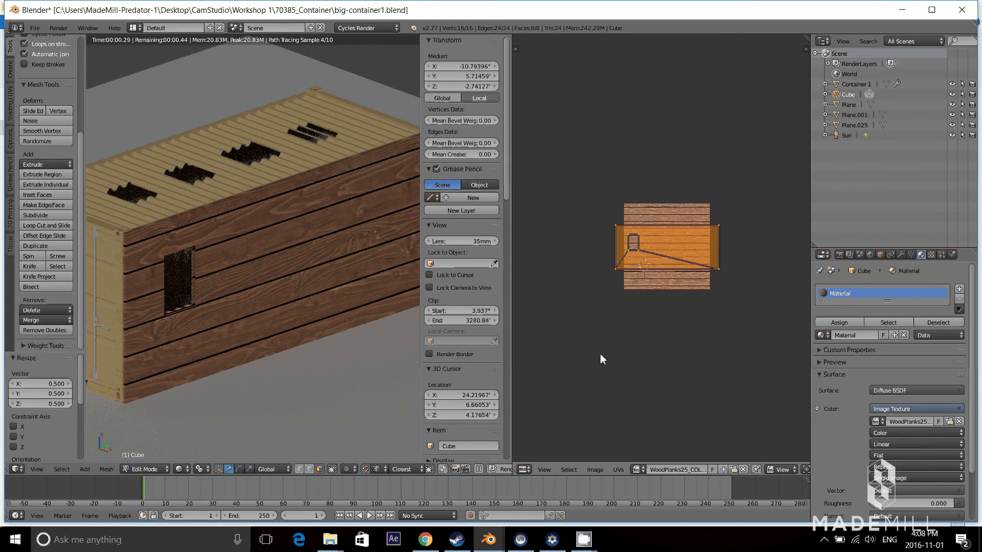
{"action": "key", "text": "s"}
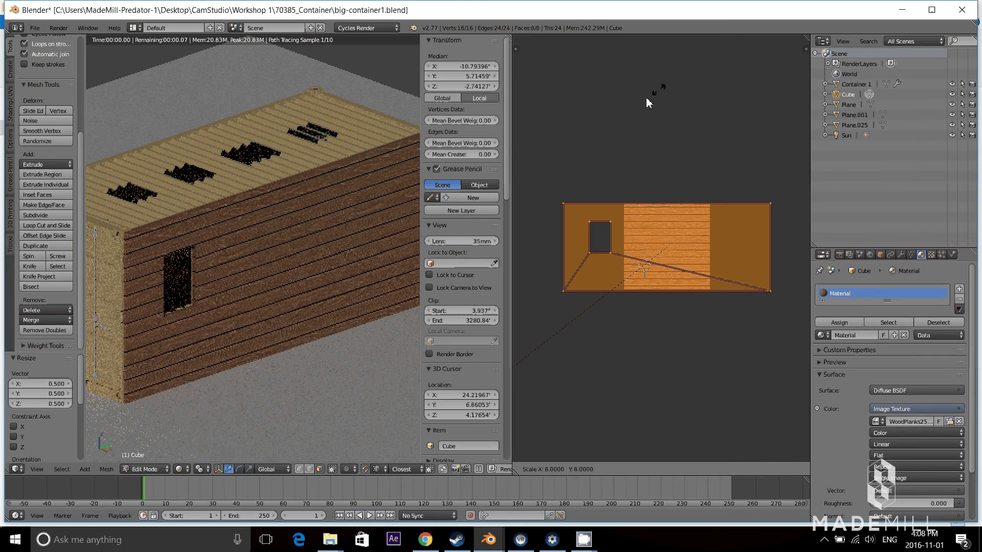
{"action": "left_click", "coordinate": [733, 147]}
{"action": "key", "text": "s"}
{"action": "left_click", "coordinate": [550, 416]}
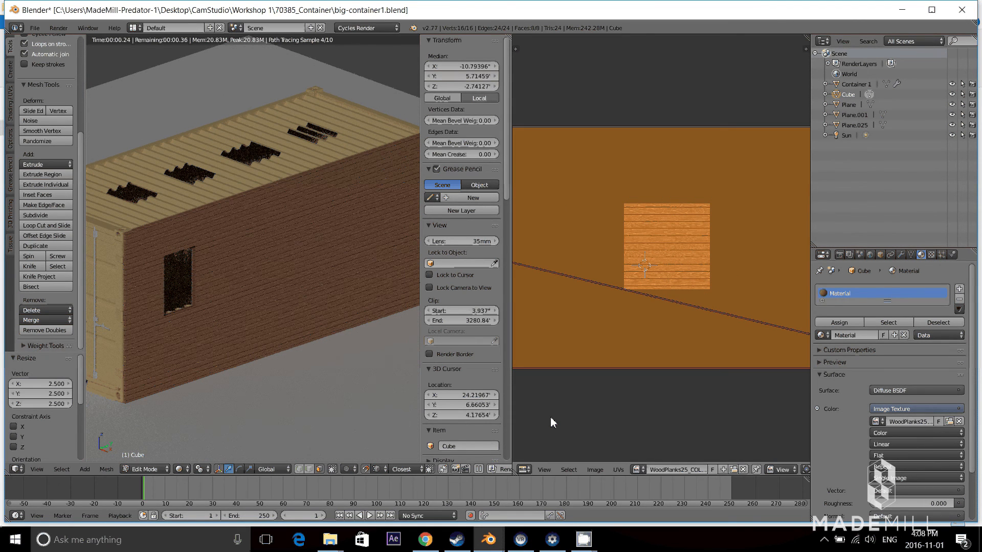
{"action": "key", "text": "s"}
{"action": "left_click", "coordinate": [583, 387]}
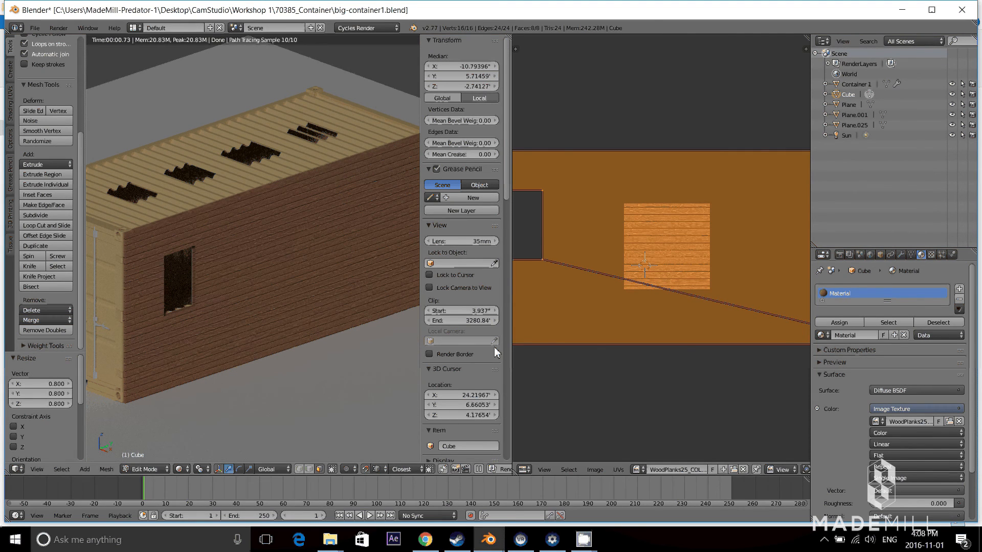
Step: Leave Edit Mode and view the whole rendered container in perspective
{"action": "scroll", "coordinate": [324, 313], "scroll_direction": "down", "scroll_amount": 5}
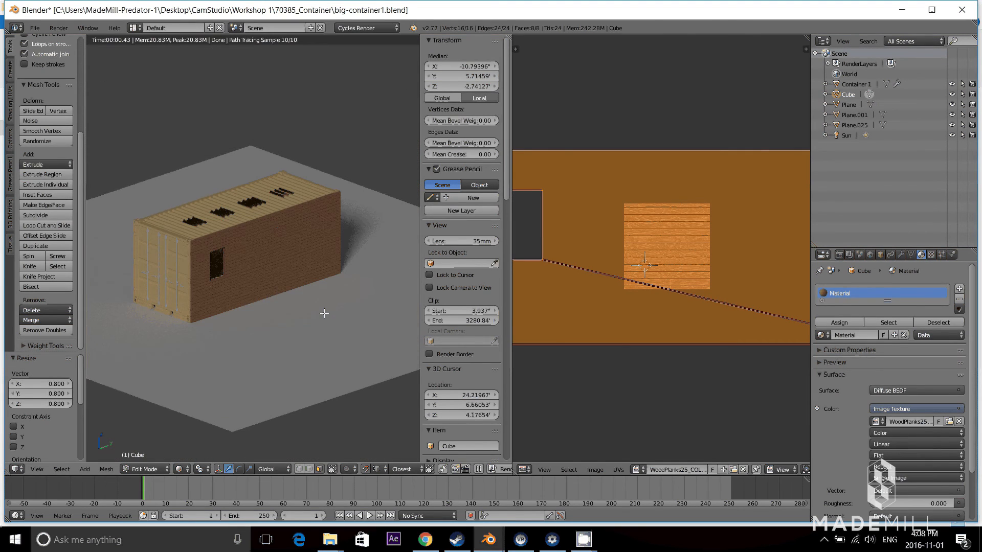
{"action": "key", "text": "Tab"}
{"action": "key", "text": "KP_5"}
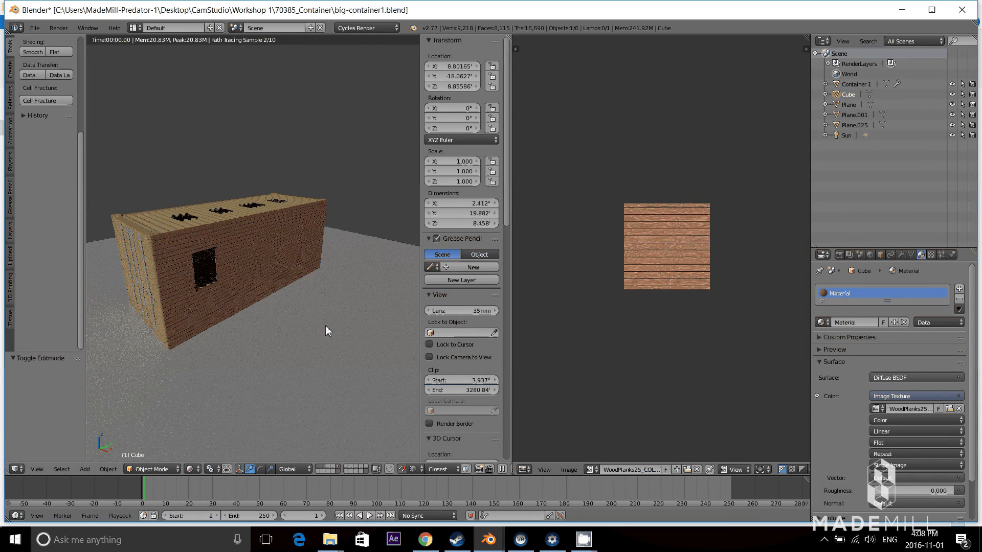
Step: Delete the flat plane covering the window position on the container's opposite long side
{"action": "middle_click_drag", "start_coordinate": [326, 326], "coordinate": [272, 333]}
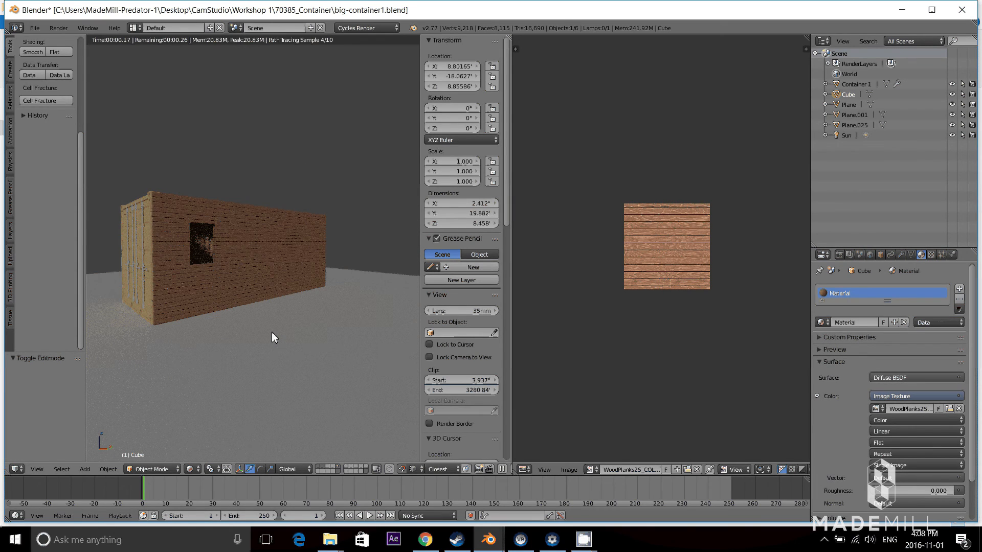
{"action": "middle_click_drag", "start_coordinate": [271, 333], "coordinate": [207, 308]}
{"action": "right_click", "coordinate": [272, 265]}
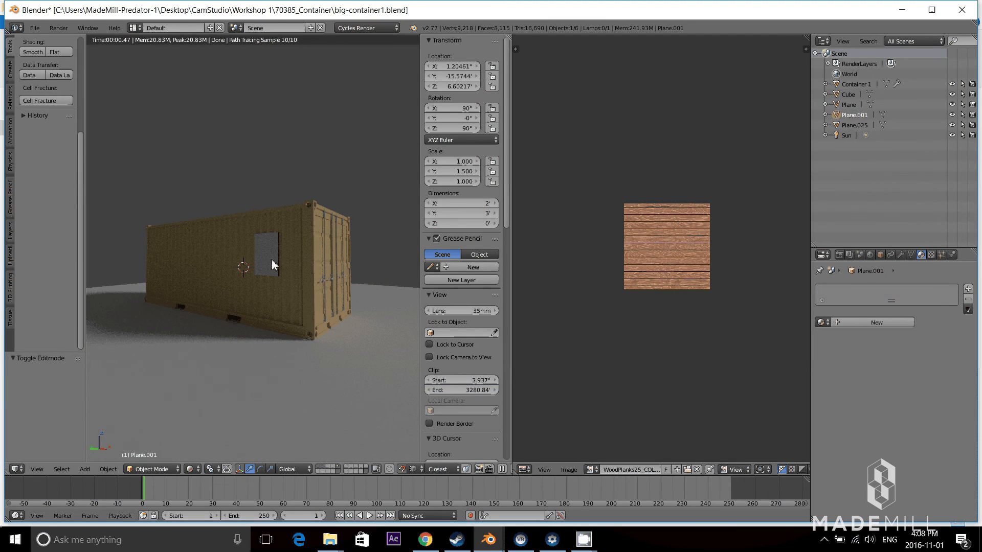
{"action": "key", "text": "z"}
{"action": "key", "text": "x"}
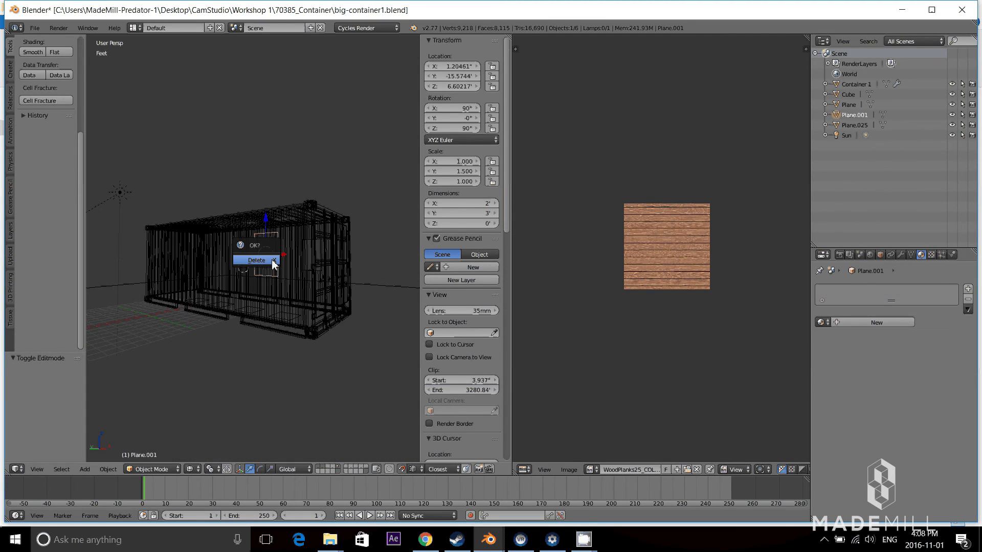
{"action": "left_click", "coordinate": [271, 259]}
Step: Inspect the container's plank-clad side with its window opening in the rendered preview
{"action": "key", "text": "z"}
{"action": "mouse_move", "coordinate": [272, 270]}
{"action": "middle_mouse_down"}
{"action": "mouse_move", "coordinate": [140, 318]}
{"action": "mouse_move", "coordinate": [257, 317]}
{"action": "mouse_move", "coordinate": [226, 321]}
{"action": "mouse_move", "coordinate": [250, 346]}
{"action": "middle_mouse_up"}
{"action": "key", "text": "z"}
{"action": "key", "text": "KP_5"}
{"action": "key", "text": "KP_5"}
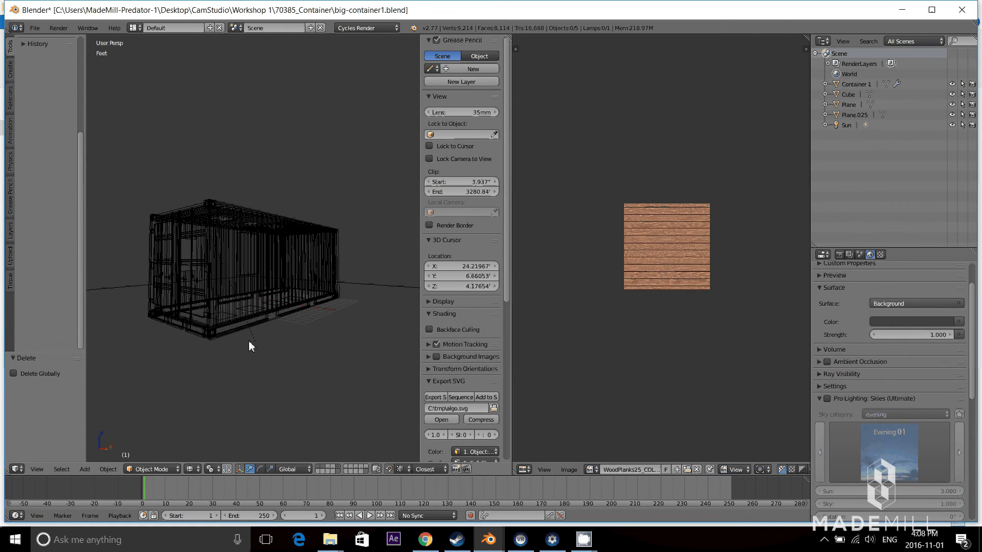
{"action": "key", "text": "shift+z"}
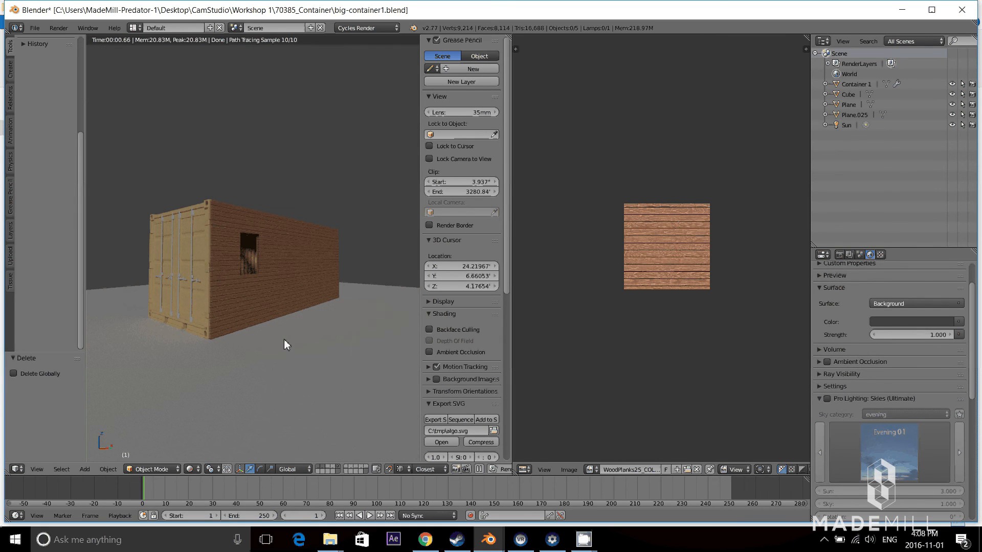
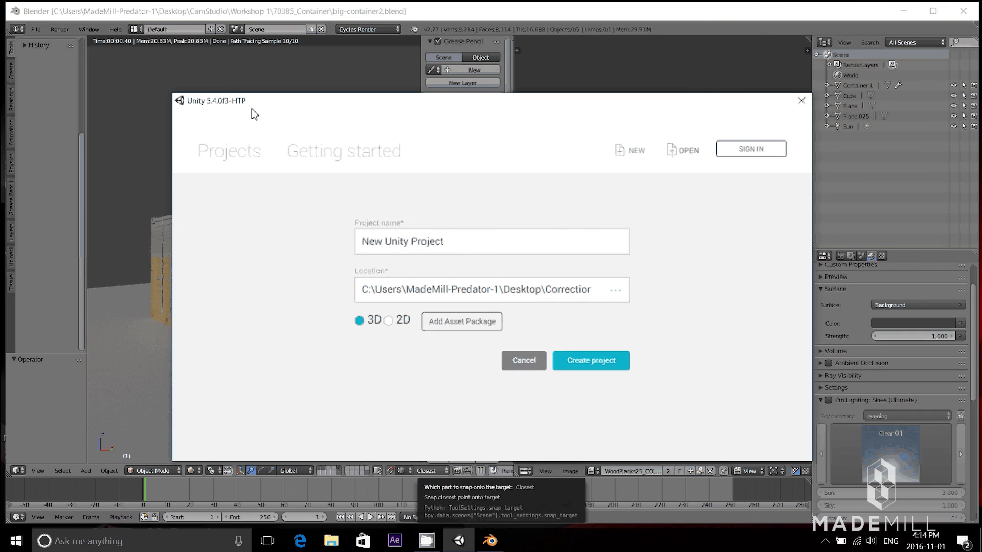
Step: Switch to Unity's new 3D project form and name the project Shipping Container
{"action": "key", "text": "Tab"}
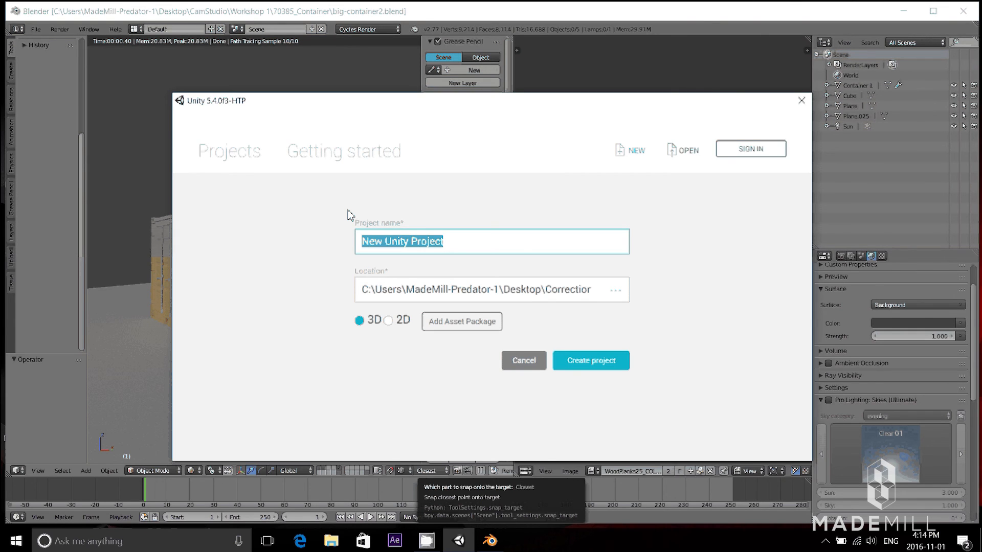
{"action": "type", "text": "Shipping COnt"}
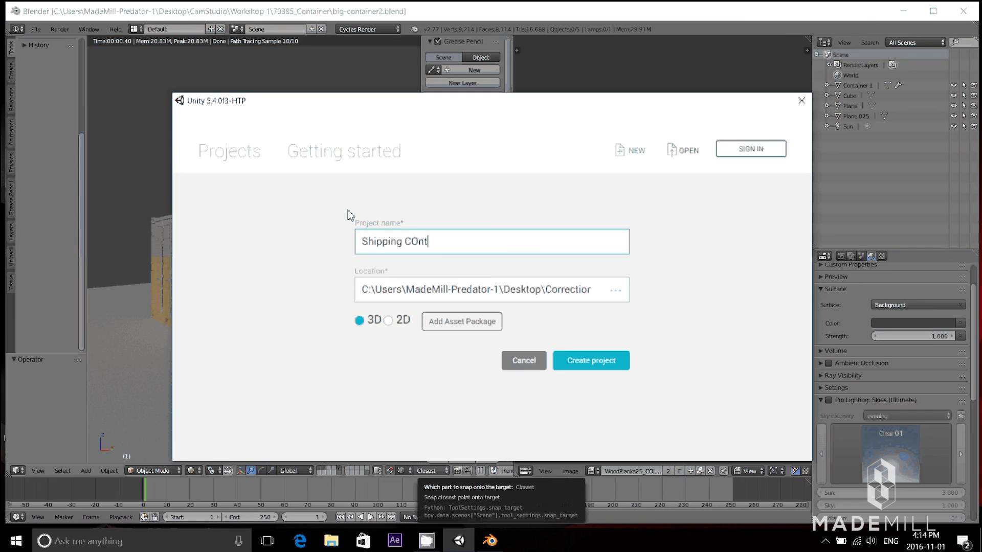
{"action": "key", "text": "BackSpace"}
{"action": "key", "text": "BackSpace"}
{"action": "key", "text": "BackSpace"}
{"action": "type", "text": "onta"}
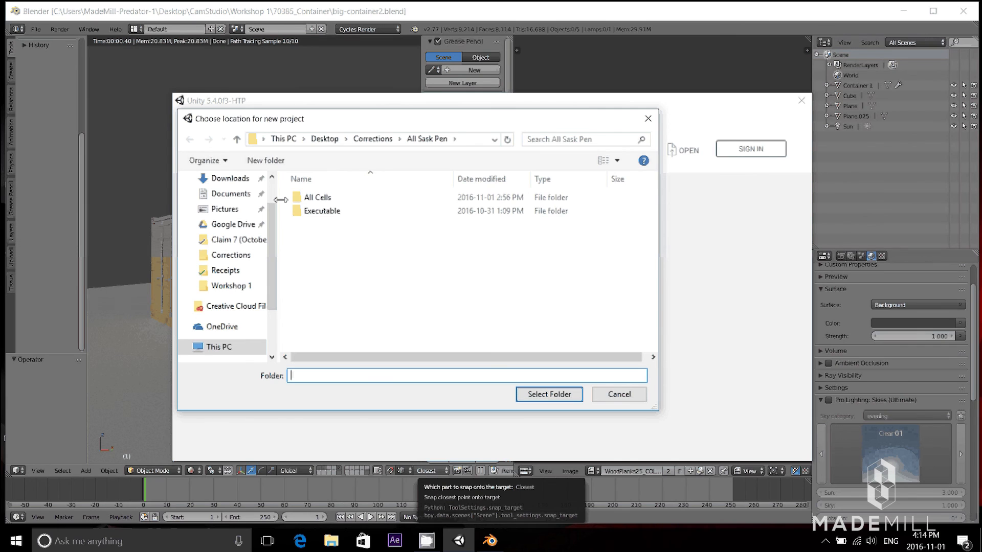
Step: Set the project location to the Workshop 1 folder and create the project
{"action": "left_click", "coordinate": [240, 331]}
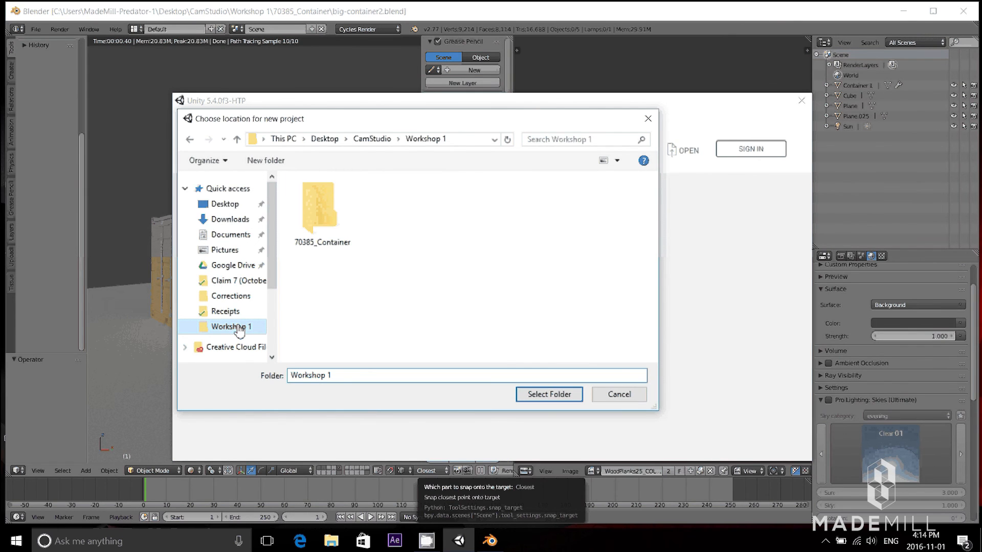
{"action": "left_click", "coordinate": [548, 395]}
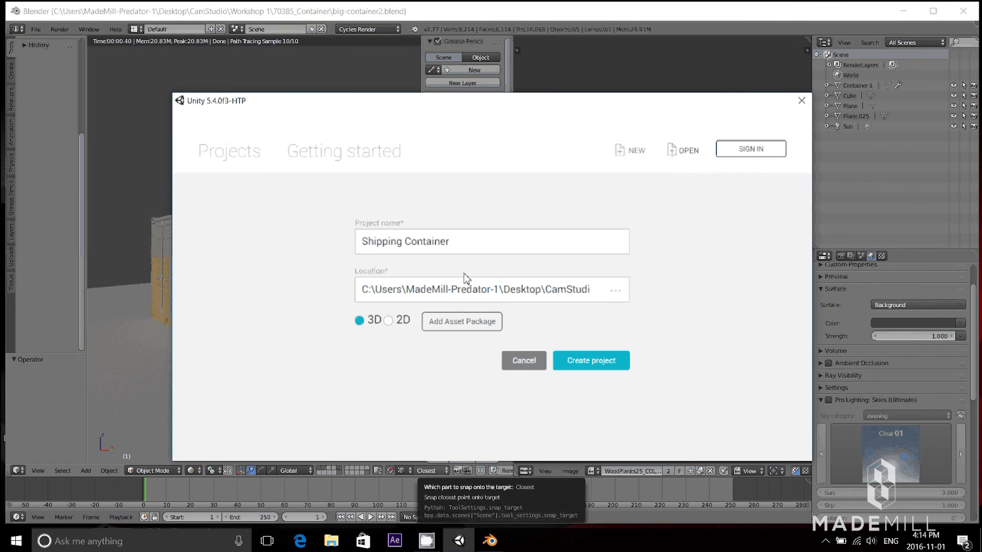
{"action": "left_click", "coordinate": [575, 358]}
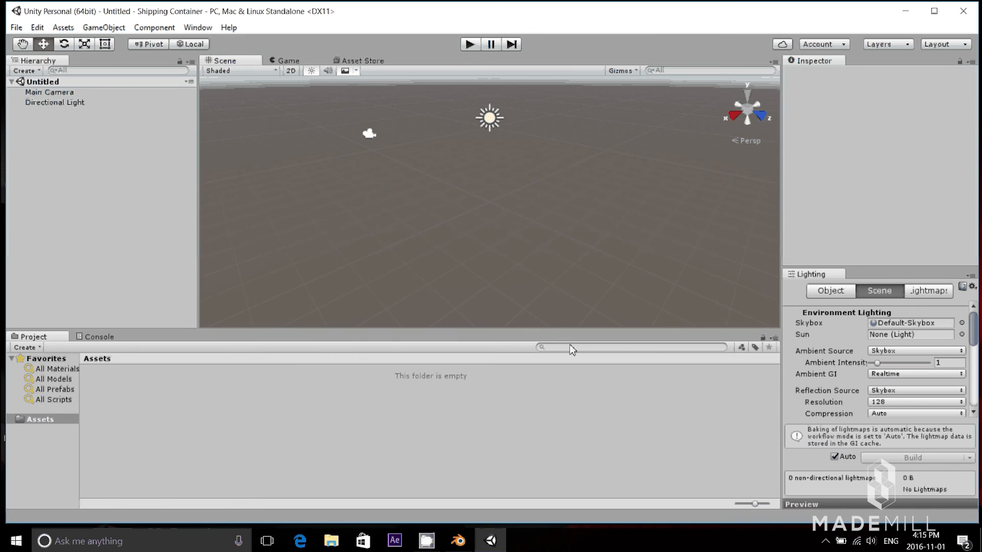
Step: Look over the empty scene and browse the featured assets in the Asset Store
{"action": "middle_click_drag", "start_coordinate": [432, 216], "coordinate": [463, 233]}
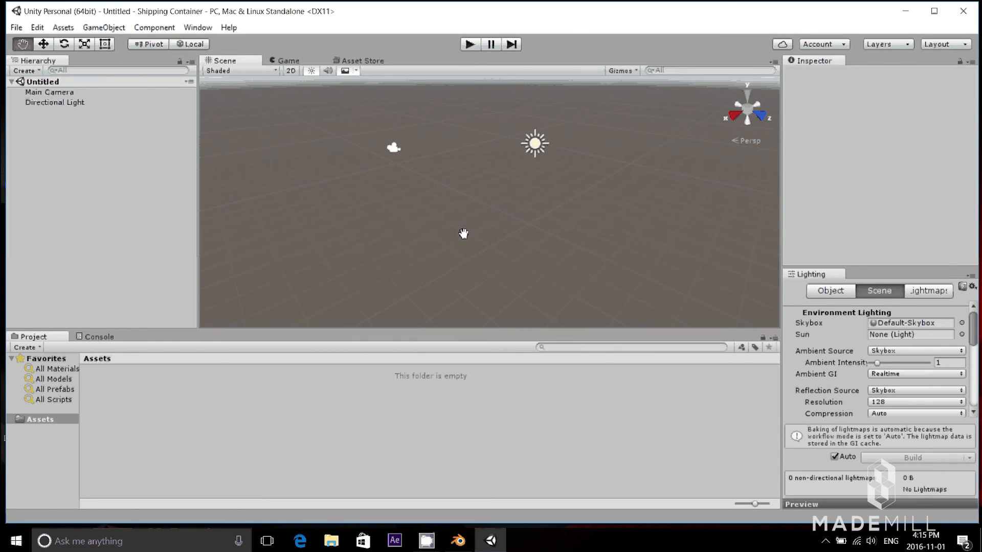
{"action": "right_click_drag", "start_coordinate": [463, 233], "coordinate": [496, 221]}
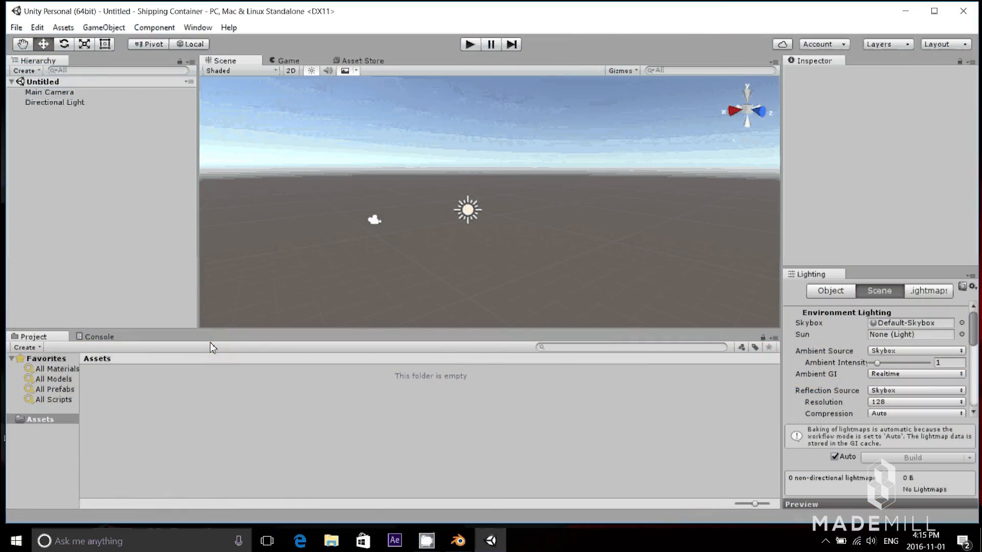
{"action": "left_click", "coordinate": [359, 61]}
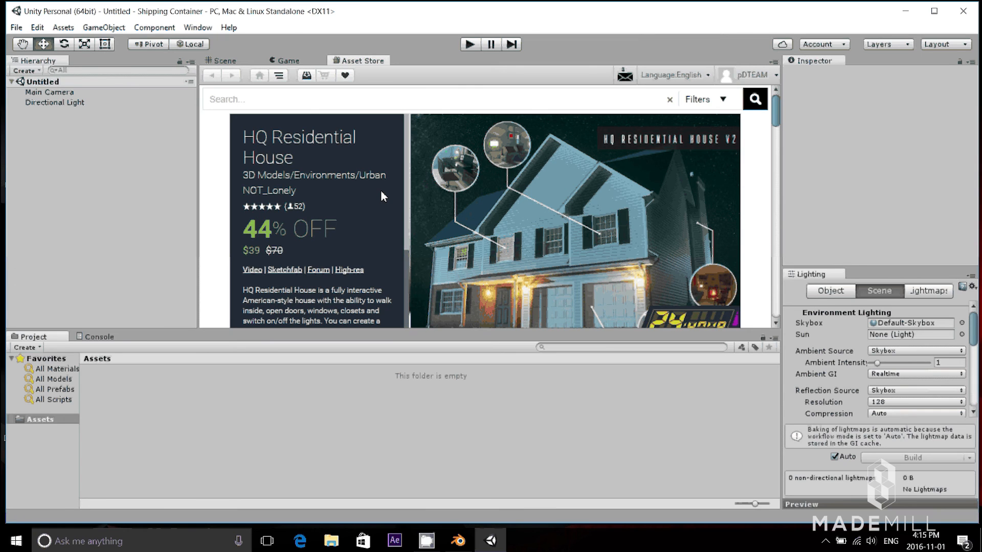
{"action": "scroll", "coordinate": [300, 171], "scroll_direction": "down", "scroll_amount": 5}
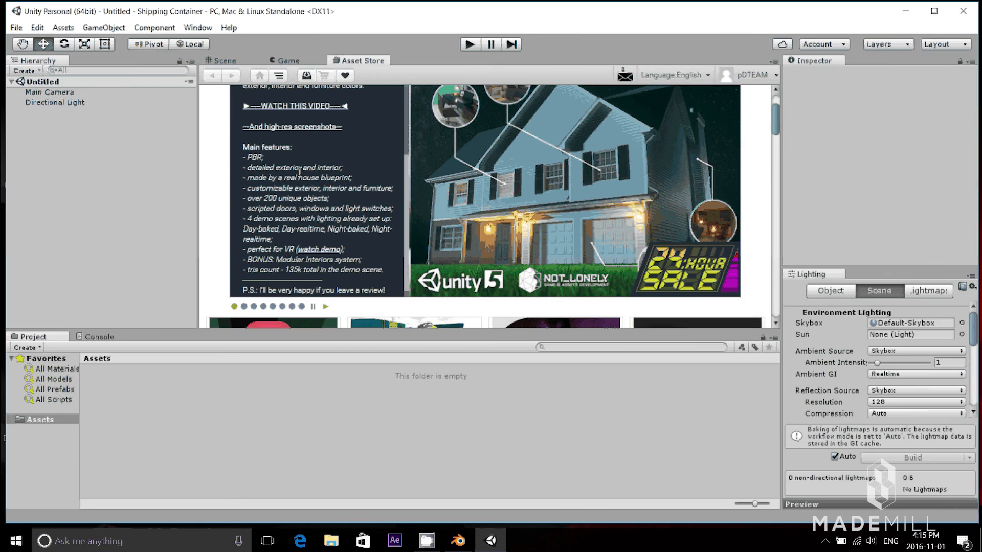
{"action": "scroll", "coordinate": [436, 172], "scroll_direction": "down", "scroll_amount": 5}
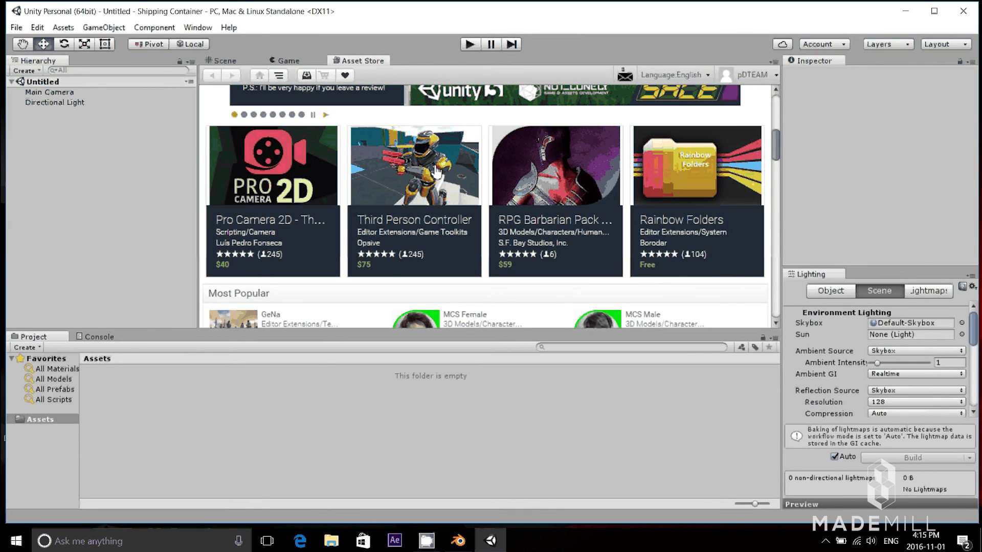
{"action": "scroll", "coordinate": [436, 172], "scroll_direction": "down", "scroll_amount": 6}
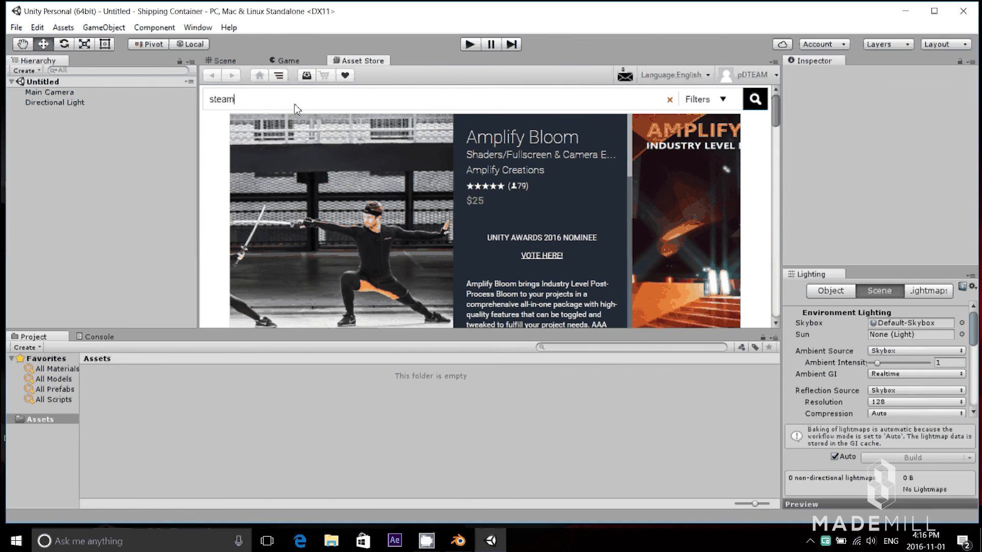
Step: Search the Asset Store for steamvr, import the complete SteamVR Plugin package and accept all its recommended project settings
{"action": "type", "text": "vr"}
{"action": "key", "text": "Return"}
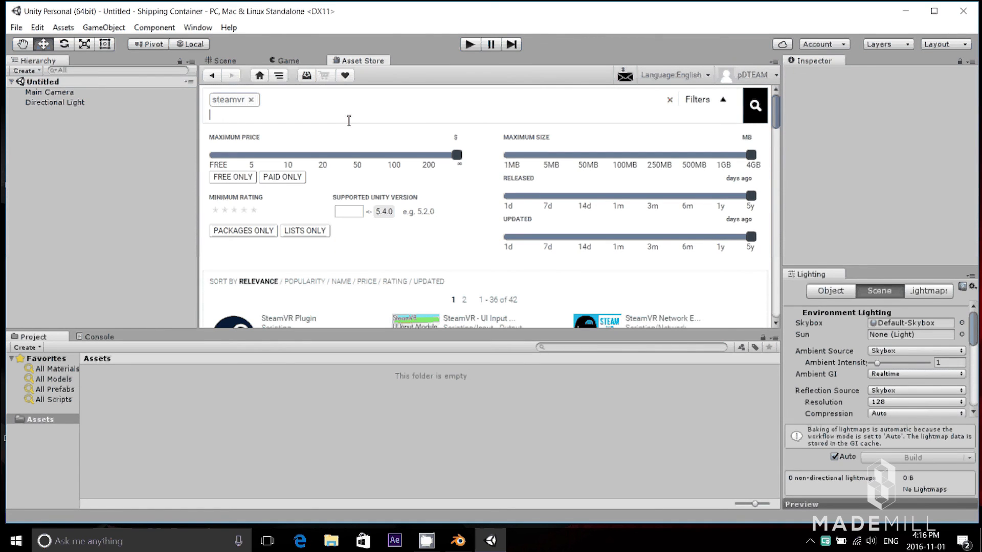
{"action": "scroll", "coordinate": [294, 195], "scroll_direction": "down", "scroll_amount": 3}
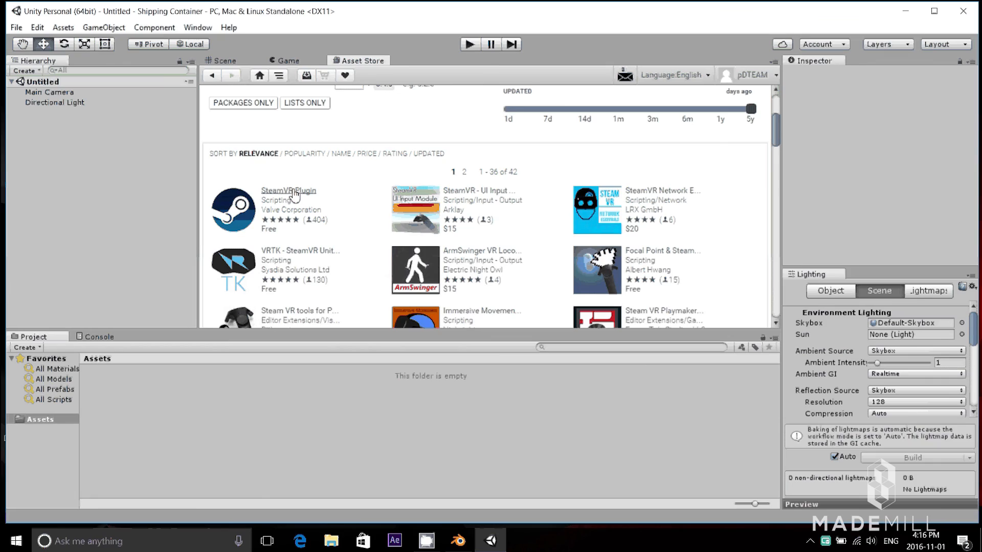
{"action": "left_click", "coordinate": [290, 190]}
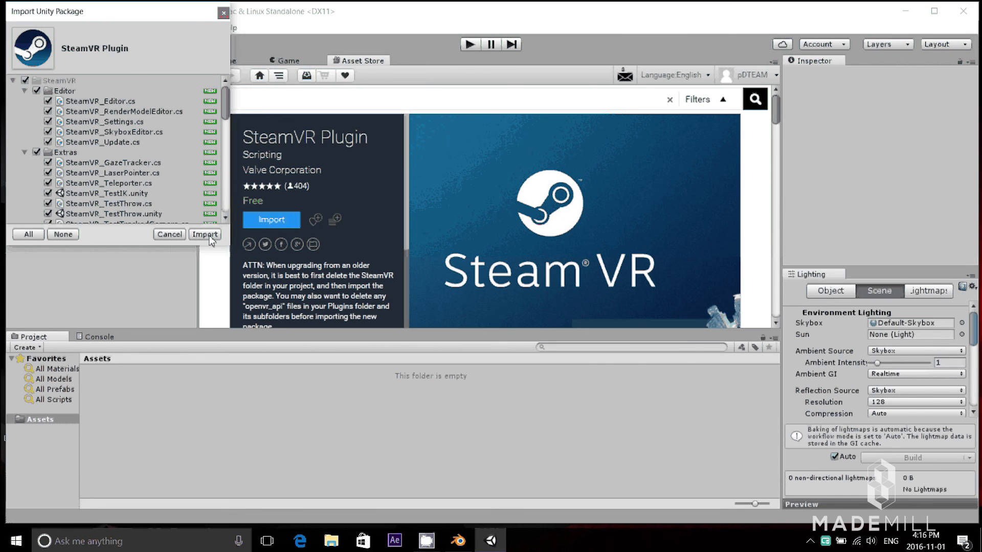
{"action": "left_click", "coordinate": [205, 235]}
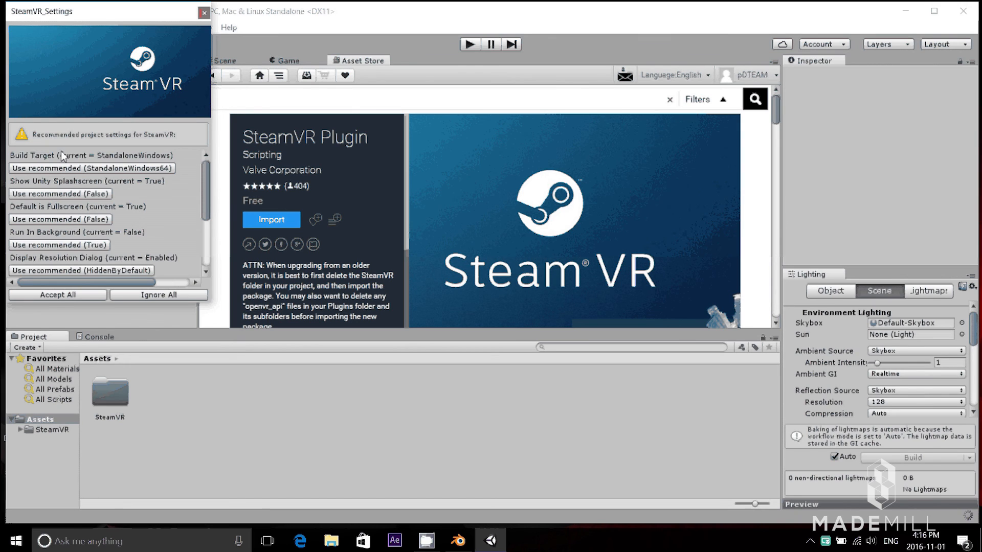
{"action": "left_click", "coordinate": [53, 296]}
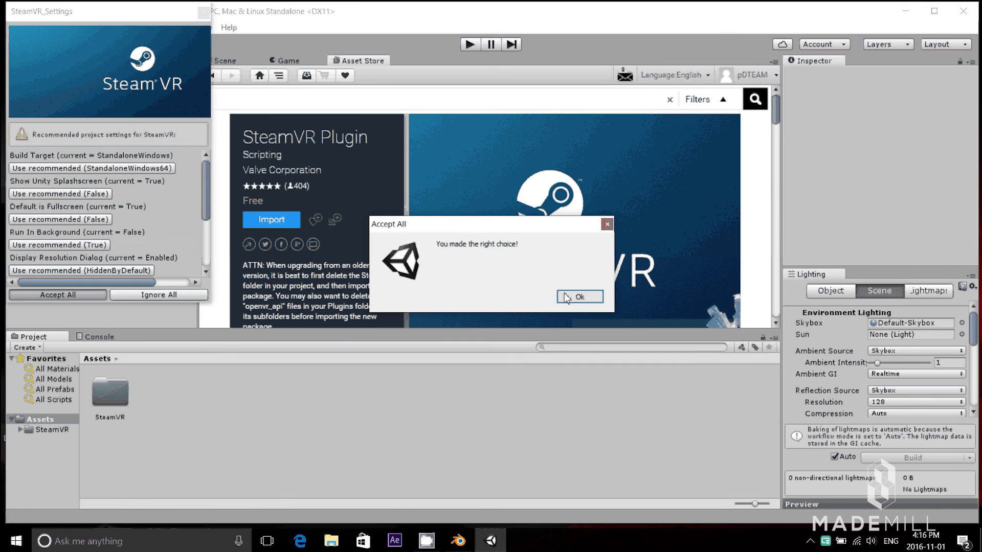
{"action": "left_click", "coordinate": [566, 297]}
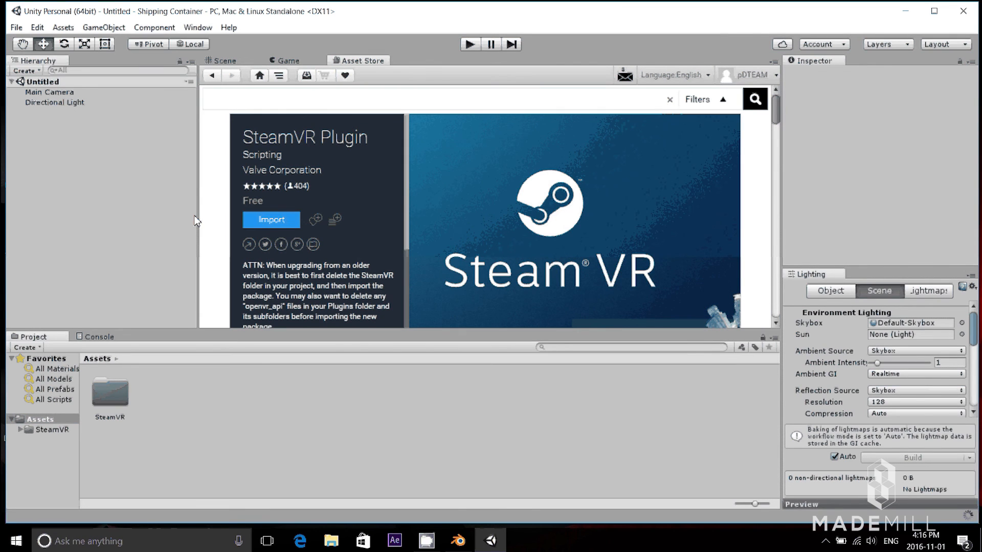
Step: Replace the scene's Main Camera with the [CameraRig] prefab from the SteamVR Prefabs folder
{"action": "left_click", "coordinate": [225, 61]}
{"action": "left_click", "coordinate": [50, 92]}
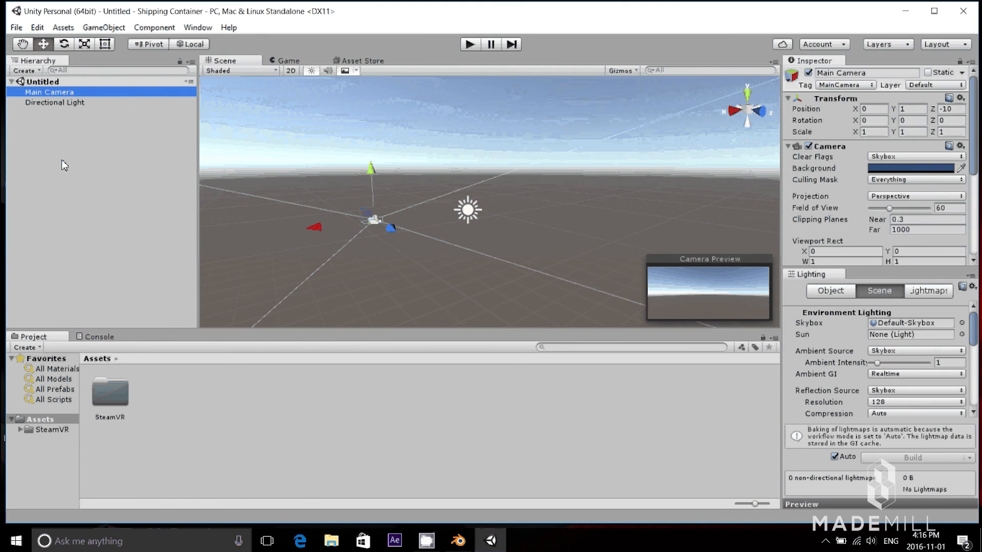
{"action": "key", "text": "Delete"}
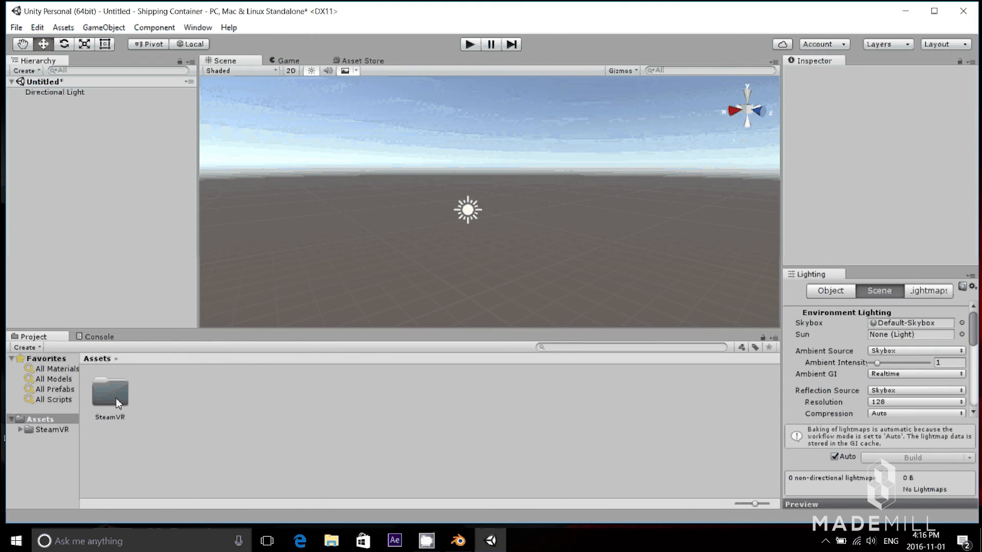
{"action": "double_click", "coordinate": [118, 403]}
{"action": "double_click", "coordinate": [303, 399]}
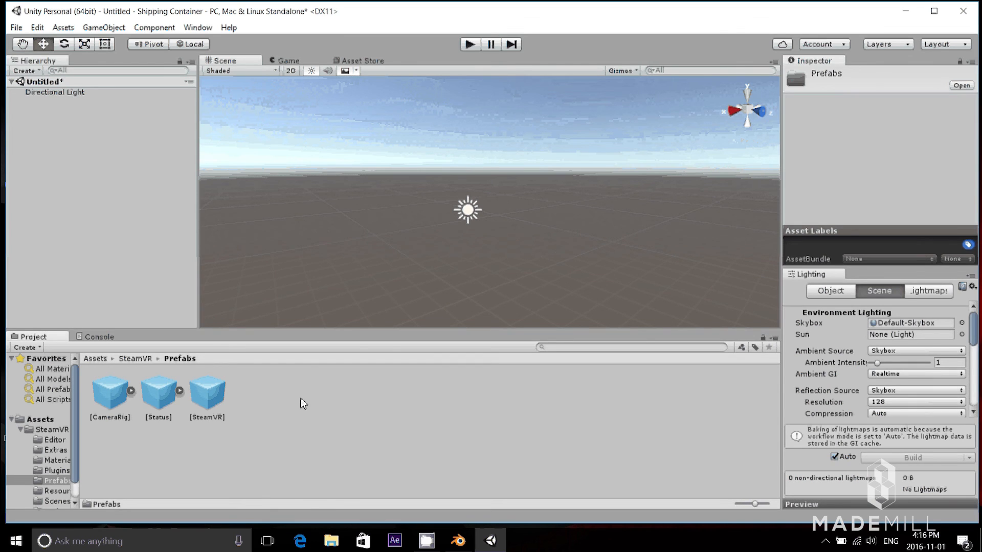
{"action": "left_click_drag", "start_coordinate": [110, 393], "coordinate": [63, 141]}
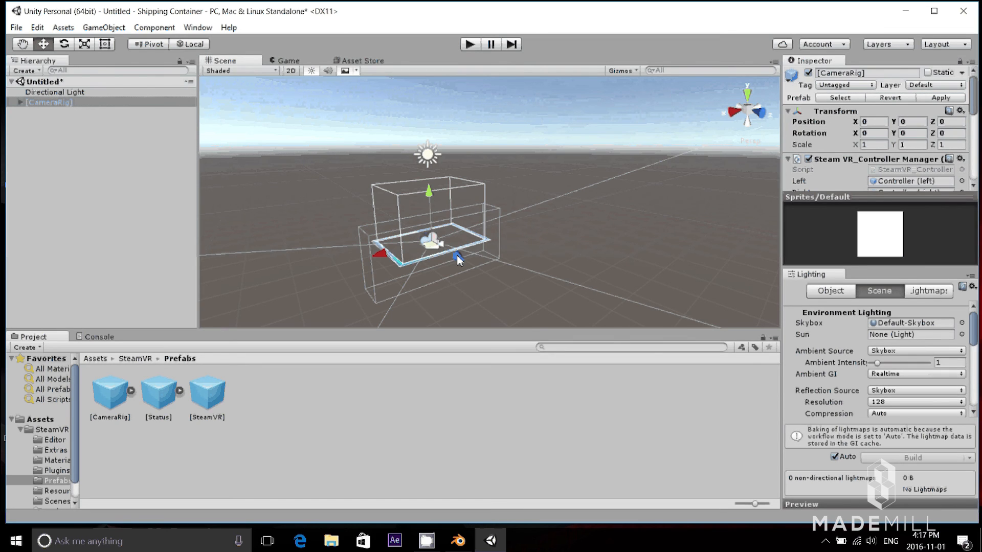
Step: Try a 200x150 play area on the camera rig, set its size to 400x300, and deselect the rig
{"action": "scroll", "coordinate": [810, 162], "scroll_direction": "down", "scroll_amount": 5}
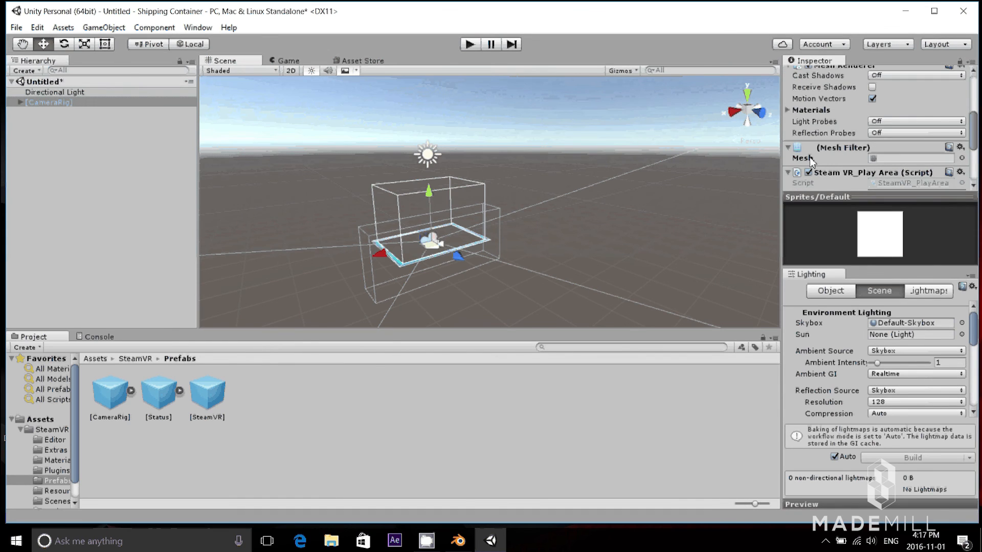
{"action": "scroll", "coordinate": [810, 161], "scroll_direction": "down", "scroll_amount": 3}
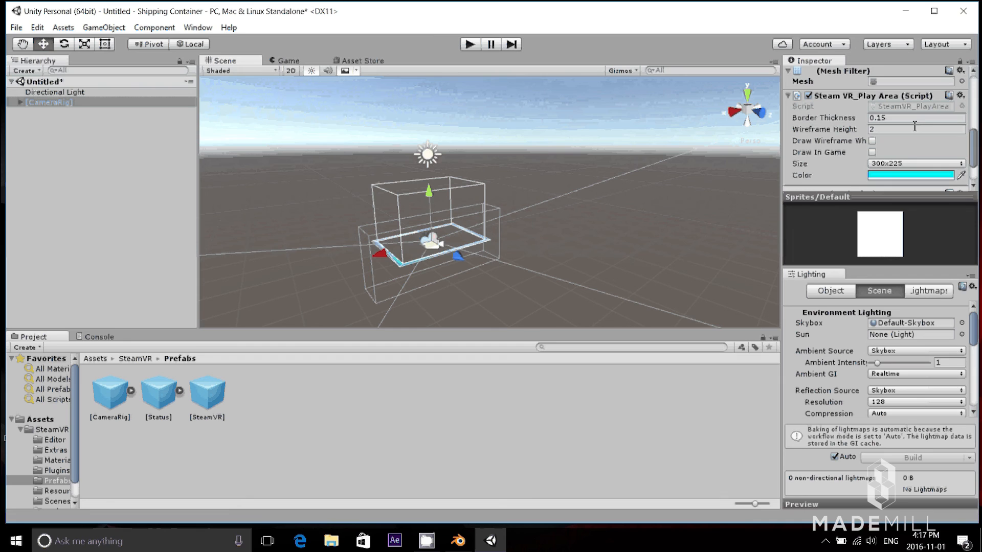
{"action": "left_click", "coordinate": [903, 163]}
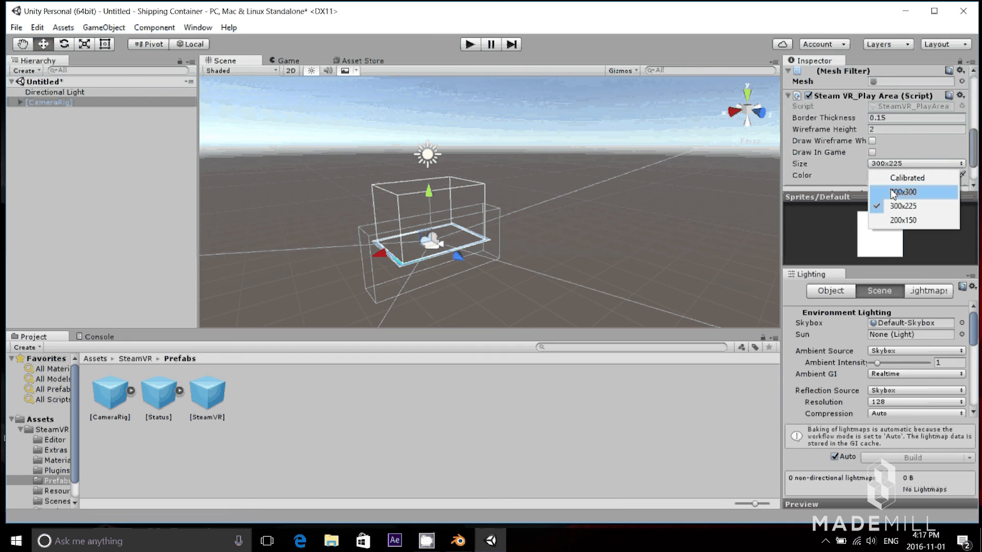
{"action": "left_click", "coordinate": [894, 219]}
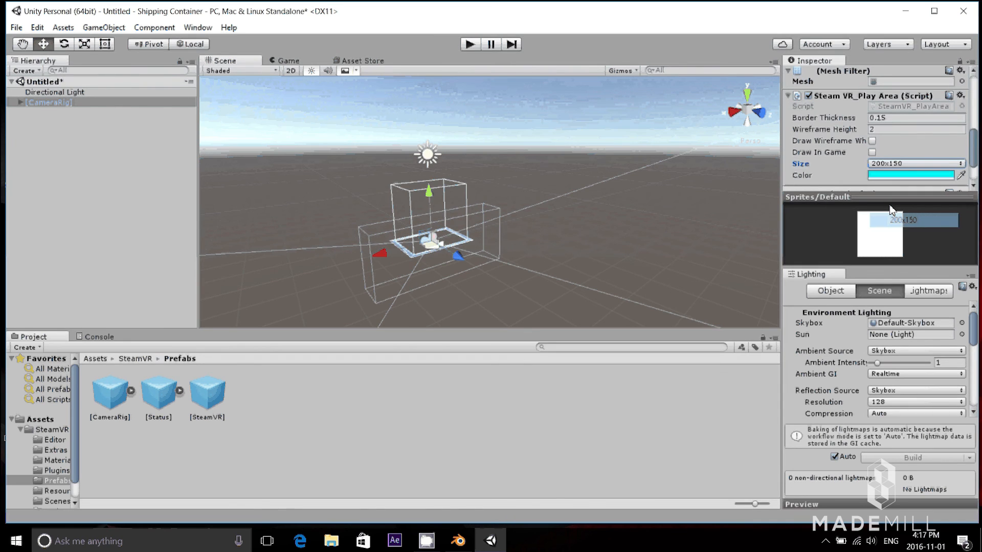
{"action": "left_click", "coordinate": [903, 163]}
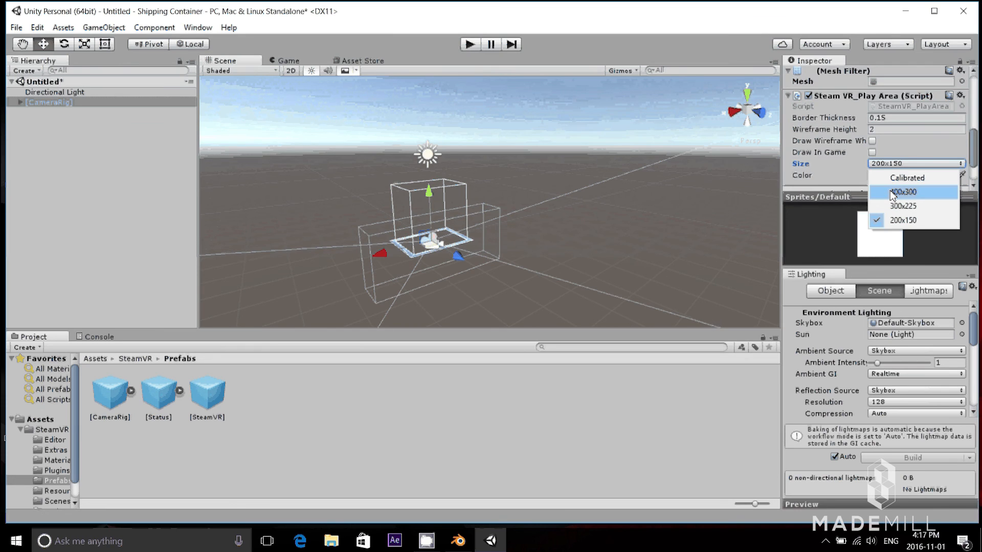
{"action": "left_click", "coordinate": [900, 191]}
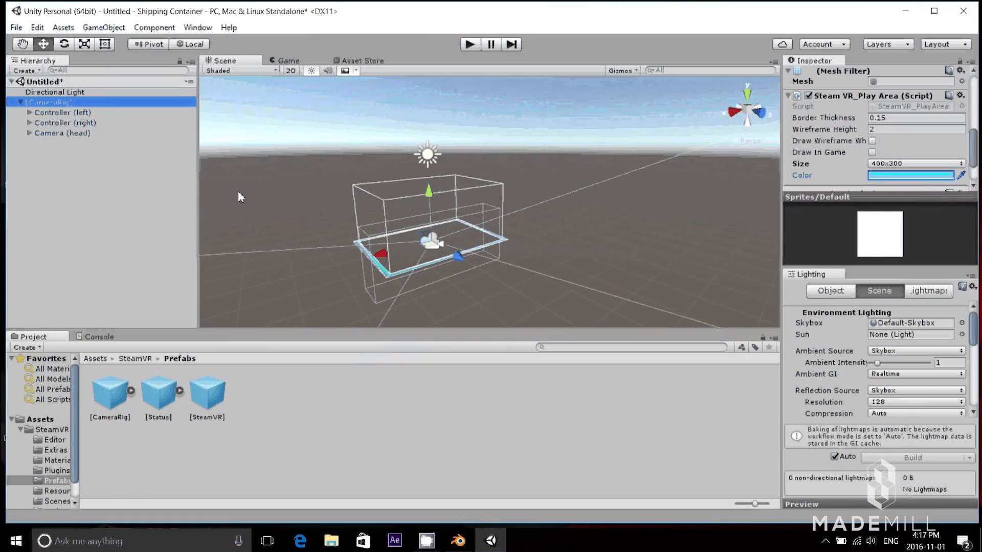
{"action": "left_click", "coordinate": [237, 192]}
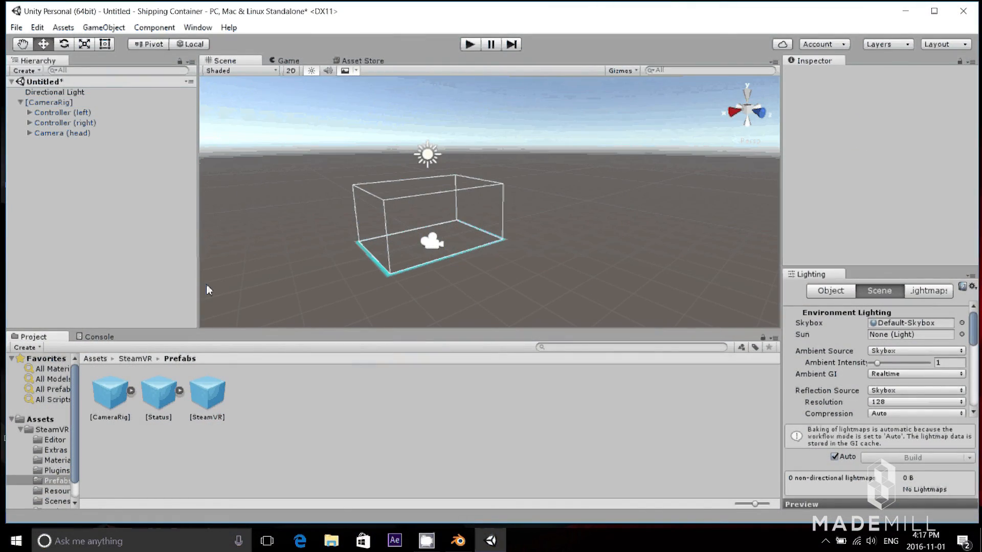
Step: Copy big-container2.blend from the Workshop 1 material into the Assets folder of the Shipping Container project in File Explorer
{"action": "key", "text": "alt"}
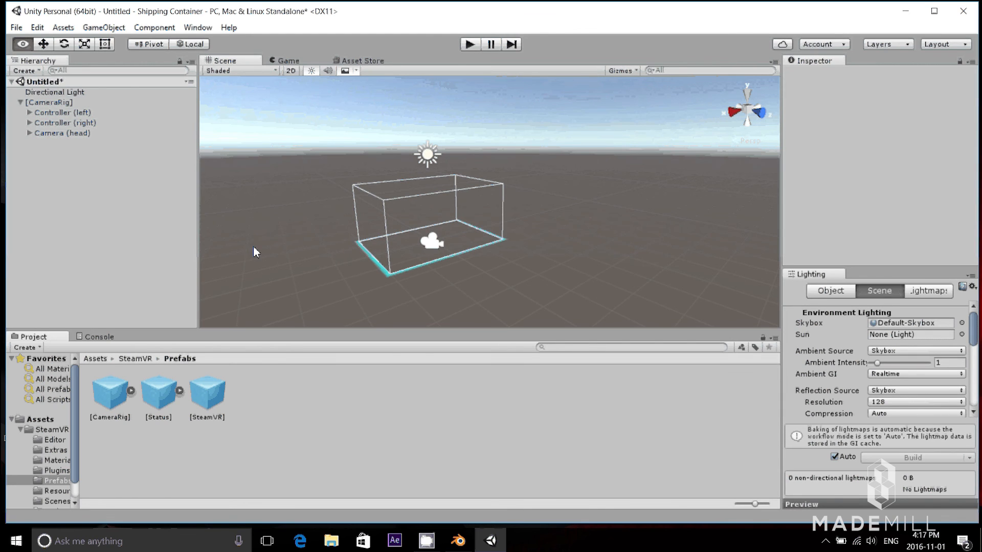
{"action": "key", "text": "alt+Tab"}
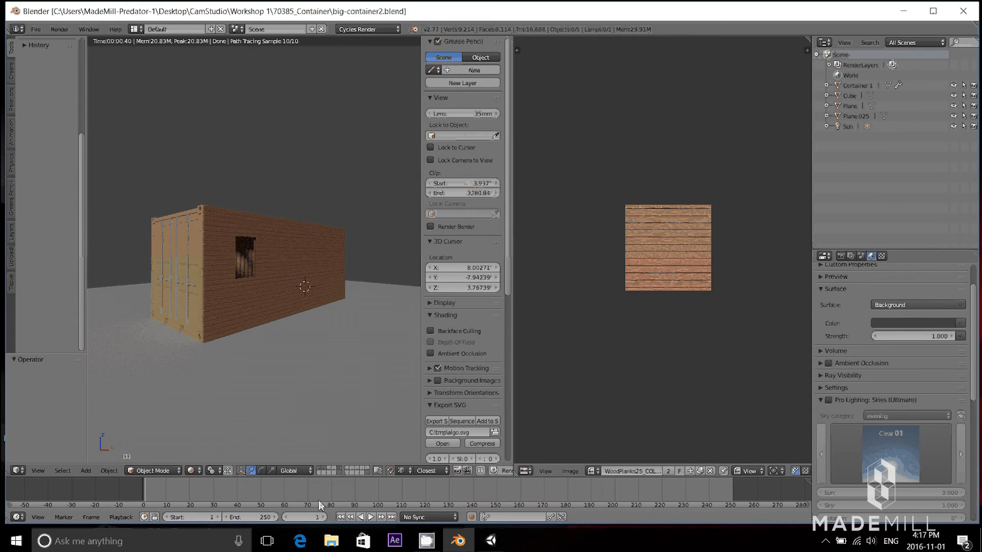
{"action": "left_click", "coordinate": [331, 541]}
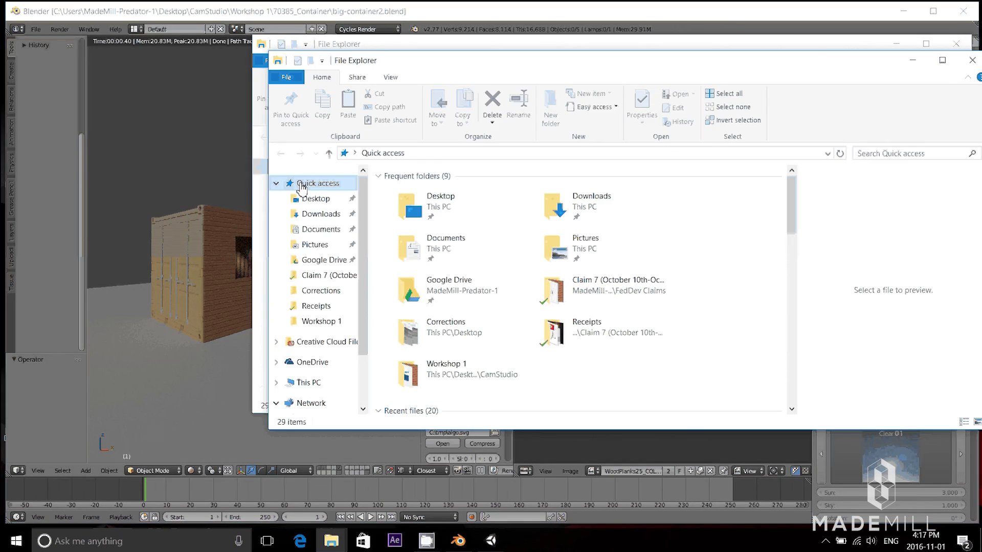
{"action": "left_click", "coordinate": [426, 224]}
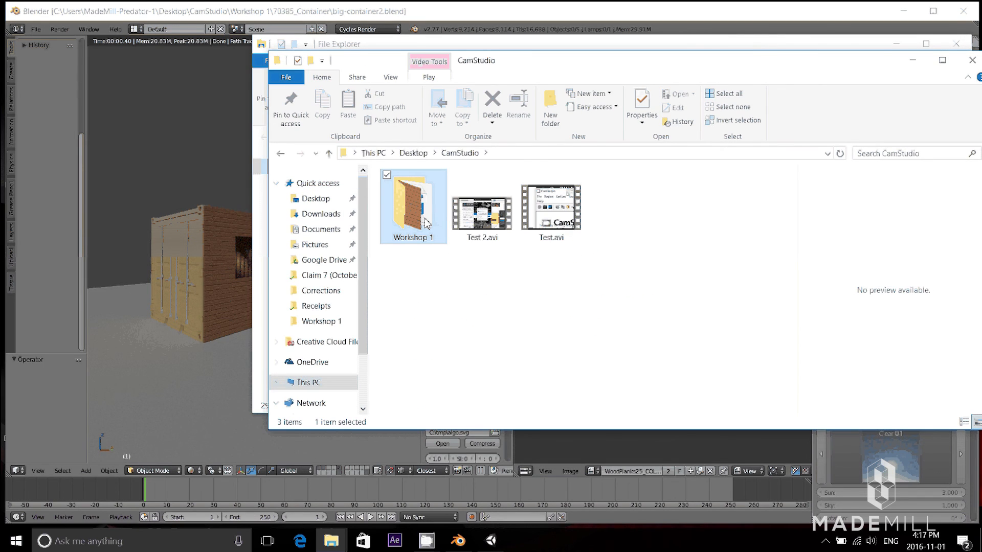
{"action": "double_click", "coordinate": [427, 223]}
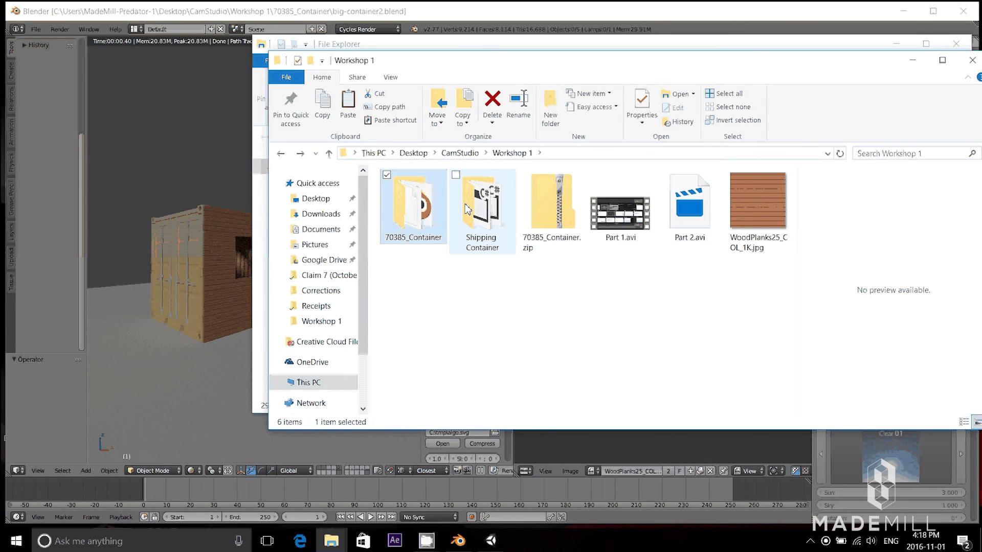
{"action": "double_click", "coordinate": [480, 210]}
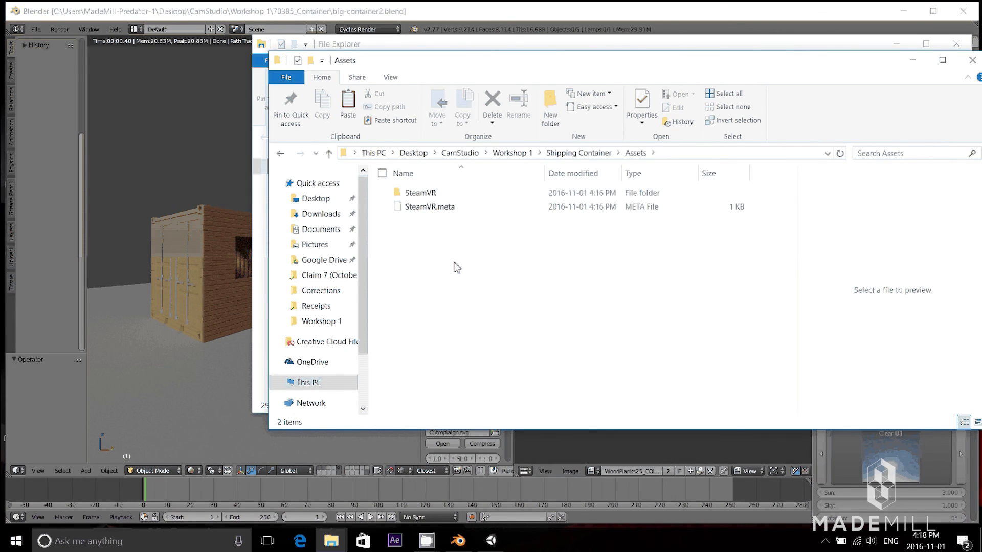
{"action": "key", "text": "ctrl+v"}
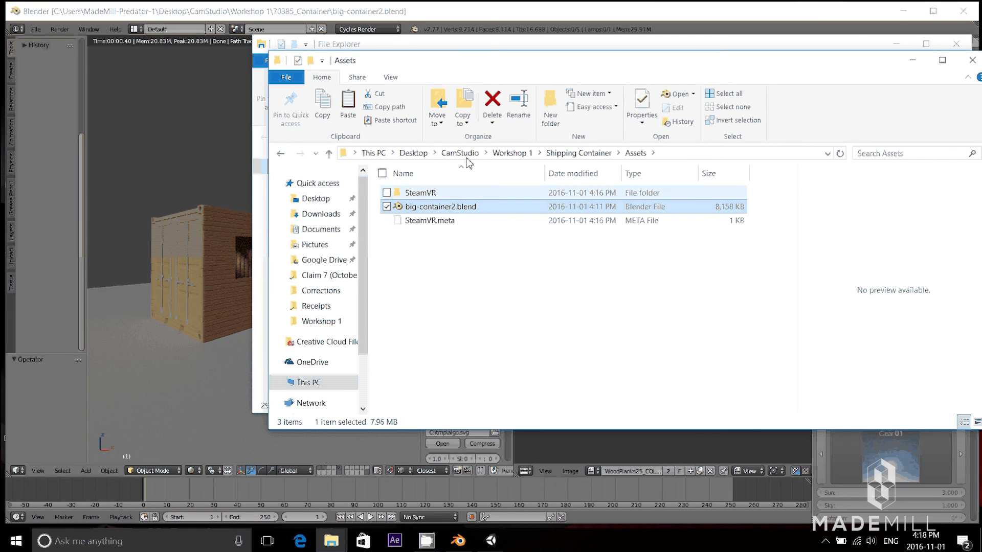
Step: Switch to Unity and place the big-container2 model from the Assets folder in the scene beside the camera rig
{"action": "key", "text": "alt+Tab"}
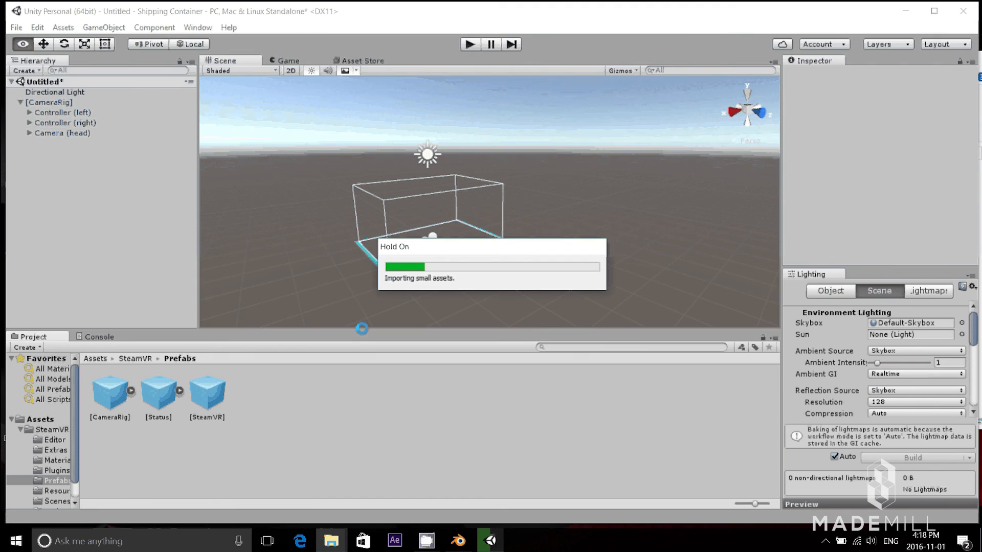
{"action": "left_click", "coordinate": [42, 419]}
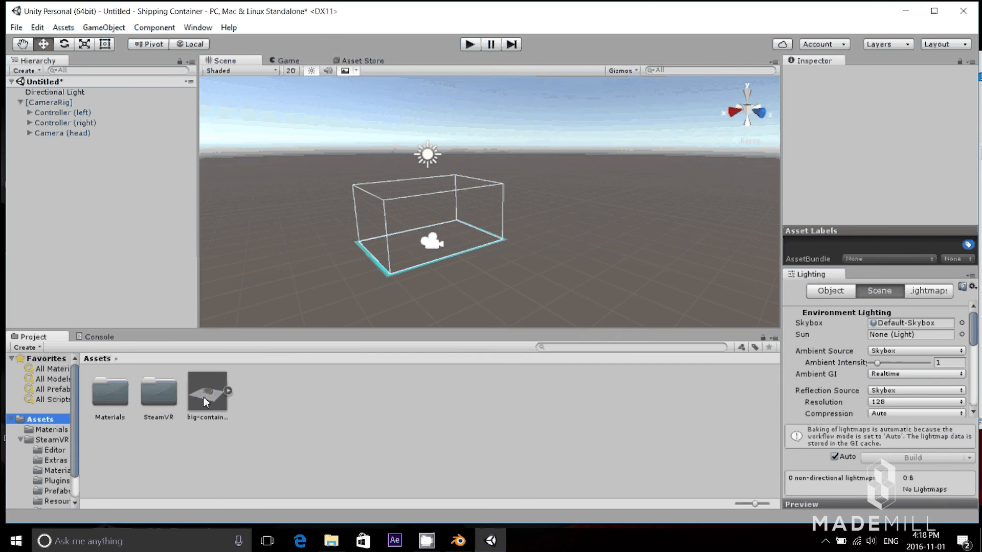
{"action": "left_click_drag", "start_coordinate": [206, 403], "coordinate": [371, 266]}
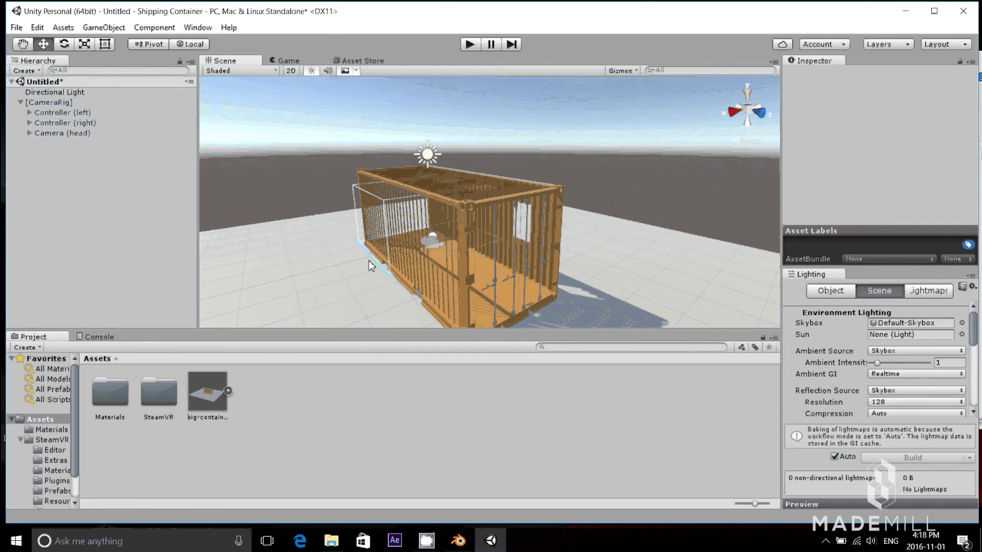
Step: Examine the placed container from outside and inside, including its doors, window openings and untextured side wall
{"action": "left_click_drag", "start_coordinate": [372, 266], "coordinate": [617, 269], "text": "alt"}
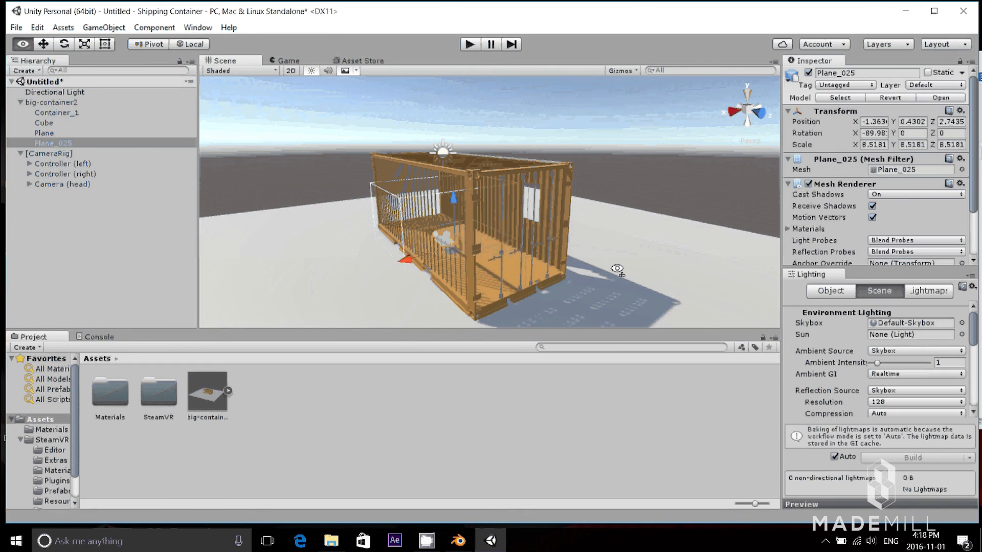
{"action": "left_click_drag", "start_coordinate": [617, 269], "coordinate": [398, 266], "text": "alt"}
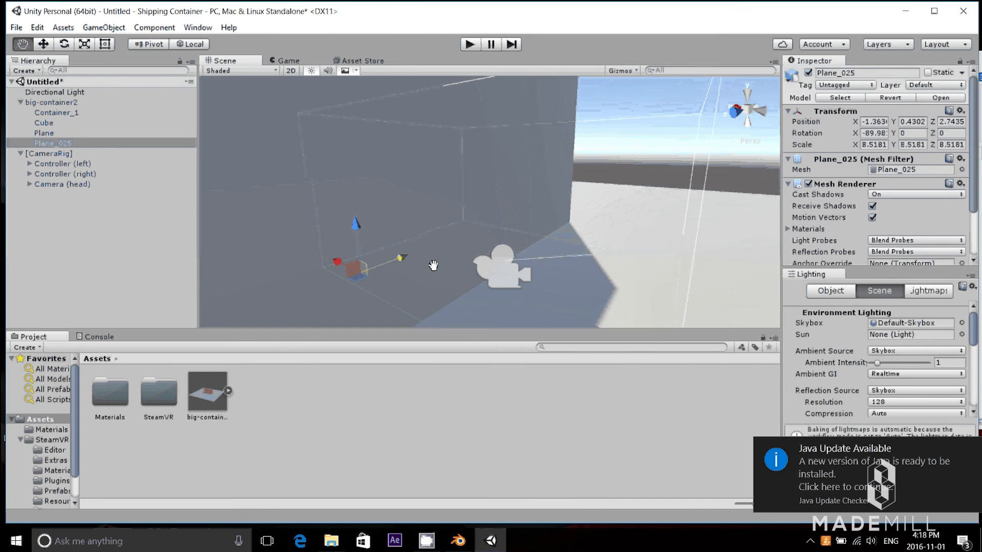
{"action": "left_click_drag", "start_coordinate": [433, 265], "coordinate": [358, 249], "text": "alt"}
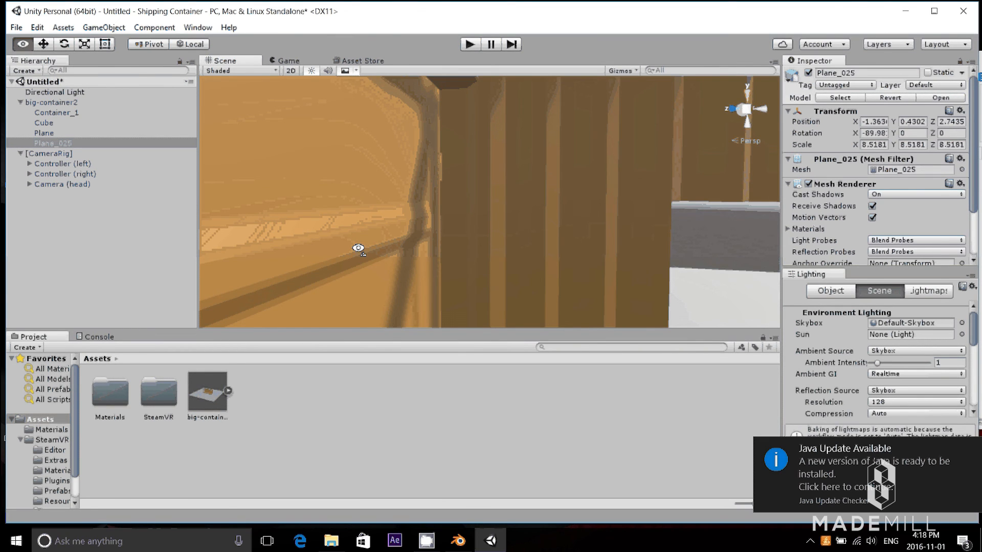
{"action": "left_click_drag", "start_coordinate": [359, 249], "coordinate": [540, 236], "text": "alt"}
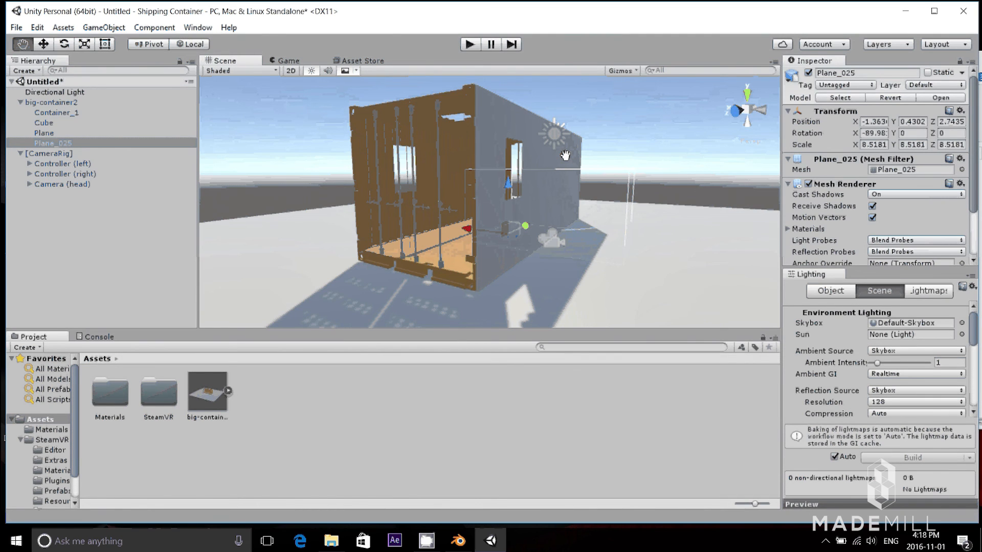
{"action": "middle_click_drag", "start_coordinate": [565, 156], "coordinate": [548, 150]}
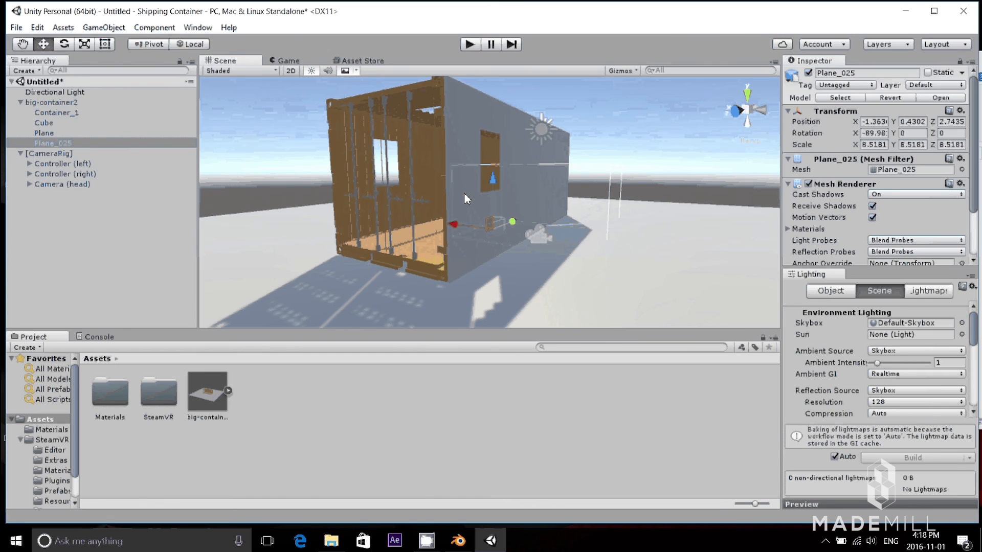
{"action": "left_click_drag", "start_coordinate": [464, 192], "coordinate": [366, 208], "text": "alt"}
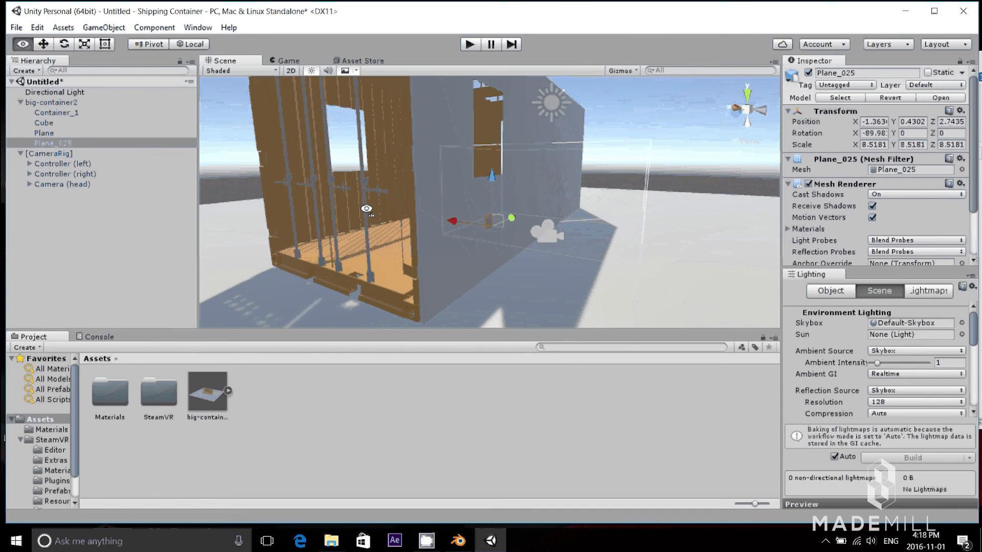
{"action": "left_click_drag", "start_coordinate": [366, 209], "coordinate": [404, 213], "text": "alt"}
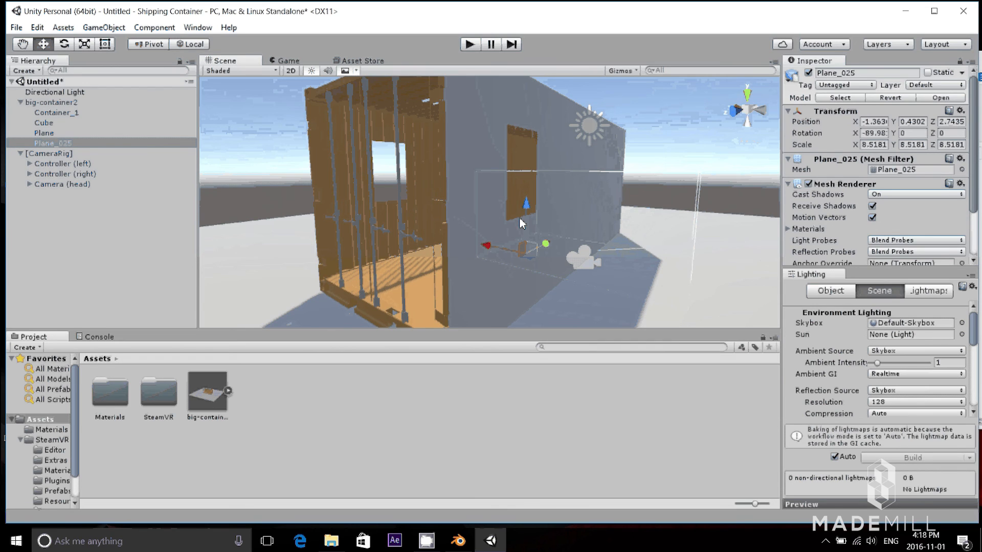
{"action": "left_click_drag", "start_coordinate": [519, 218], "coordinate": [356, 309], "text": "alt"}
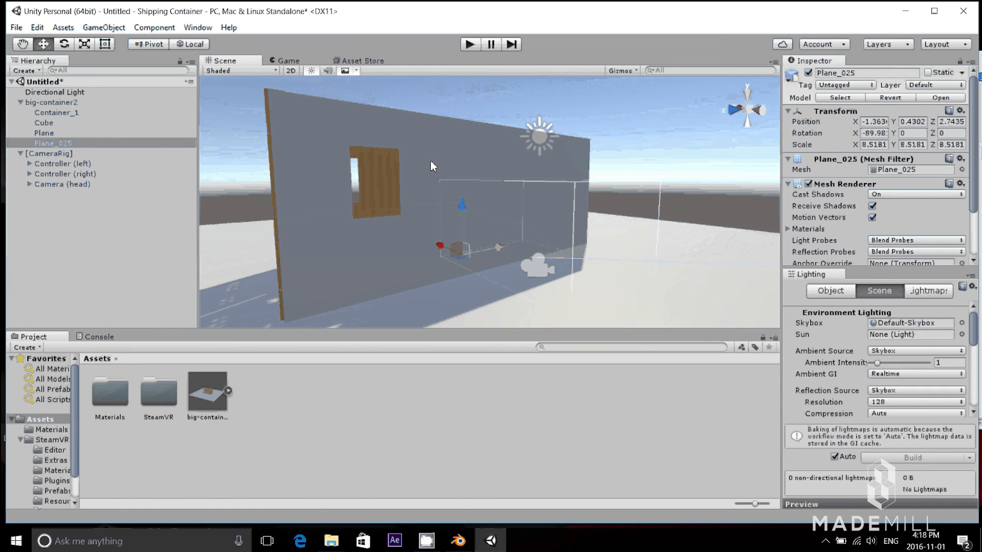
Step: Inspect the settings of the asset named Material in the project's Materials folder
{"action": "left_click", "coordinate": [382, 180]}
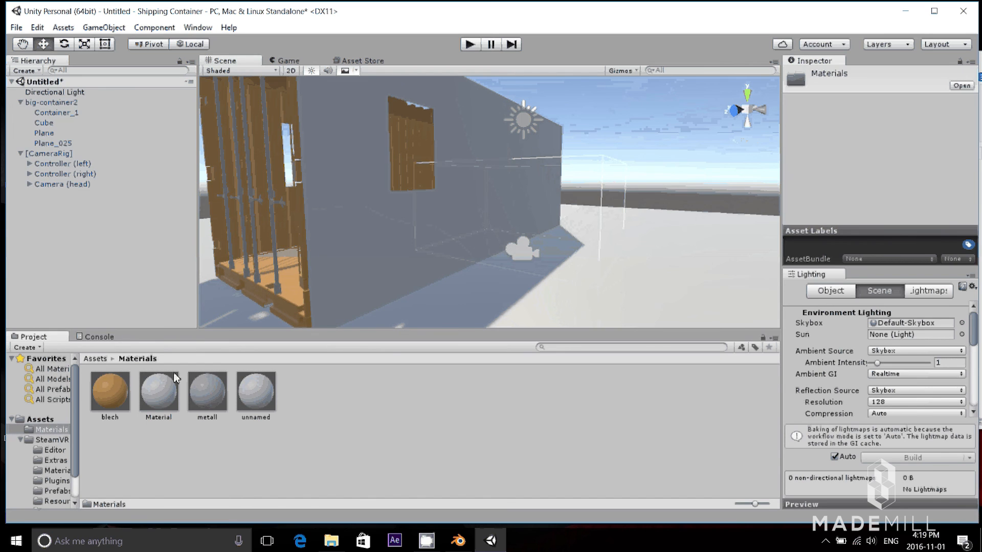
{"action": "left_click", "coordinate": [174, 379]}
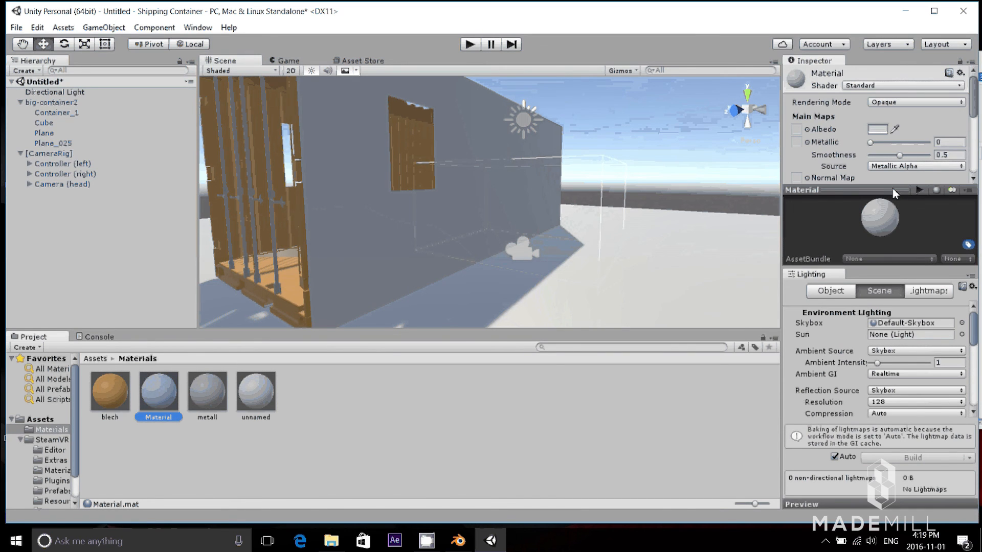
{"action": "scroll", "coordinate": [429, 263], "scroll_direction": "down", "scroll_amount": 3}
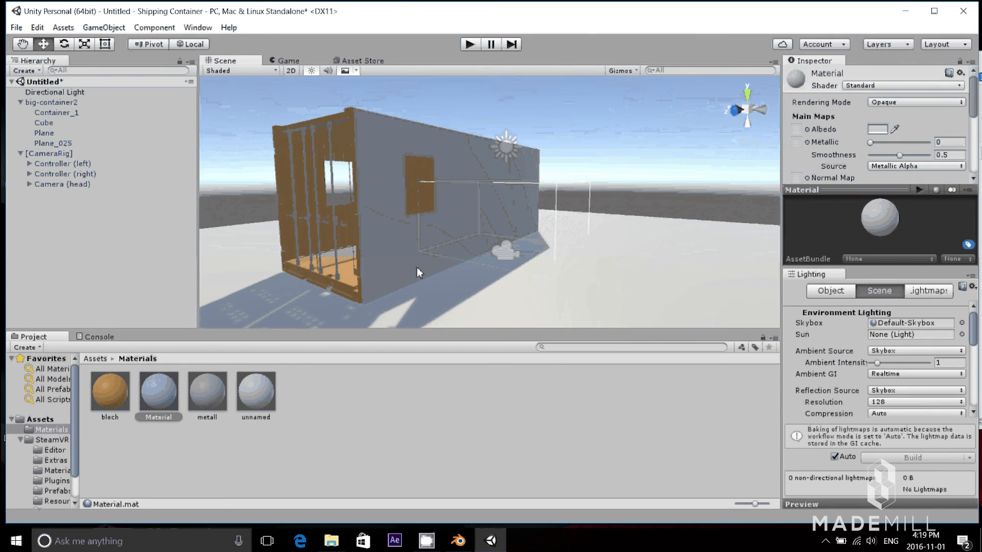
Step: Copy WoodPlanks25_COL_1K.jpg from the Workshop 1 folder into the Unity project's Assets folder in File Explorer
{"action": "key", "text": "alt+Tab"}
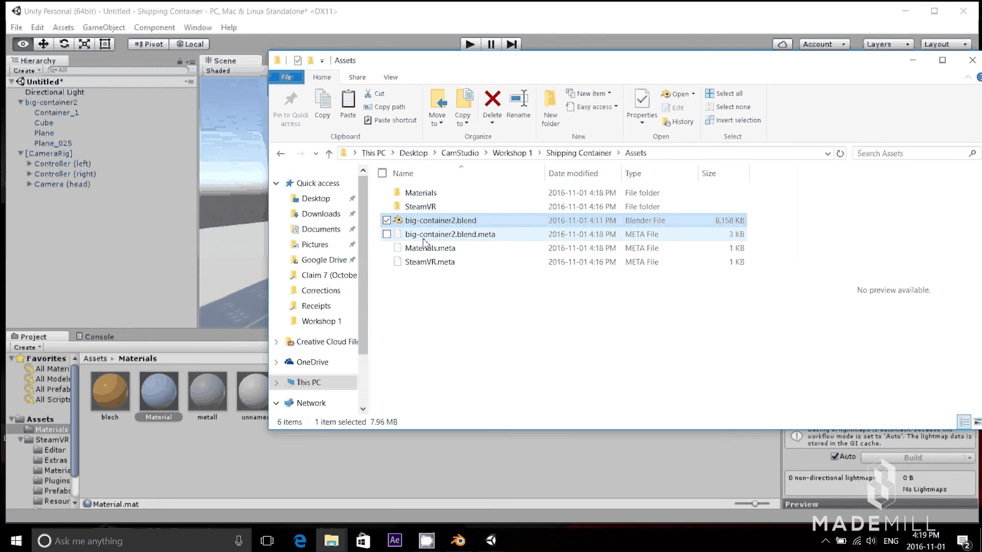
{"action": "key", "text": "alt+Up"}
{"action": "key", "text": "alt+Up"}
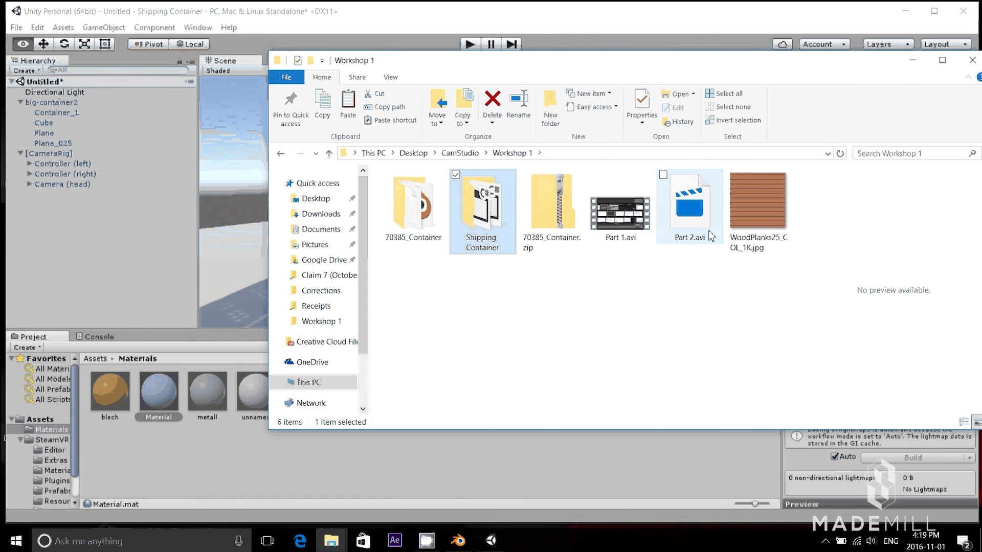
{"action": "left_click", "coordinate": [751, 215]}
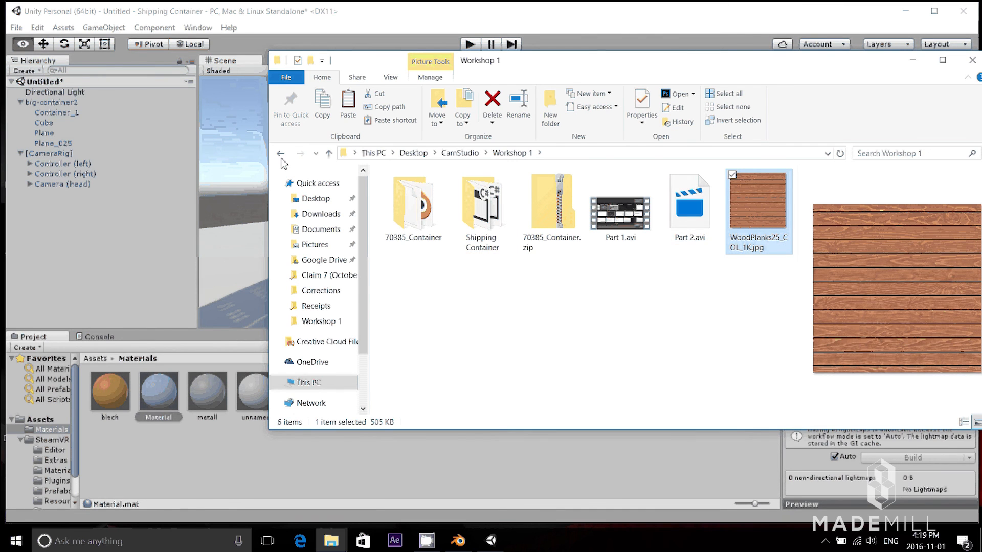
{"action": "left_click", "coordinate": [280, 154]}
{"action": "key", "text": "ctrl+v"}
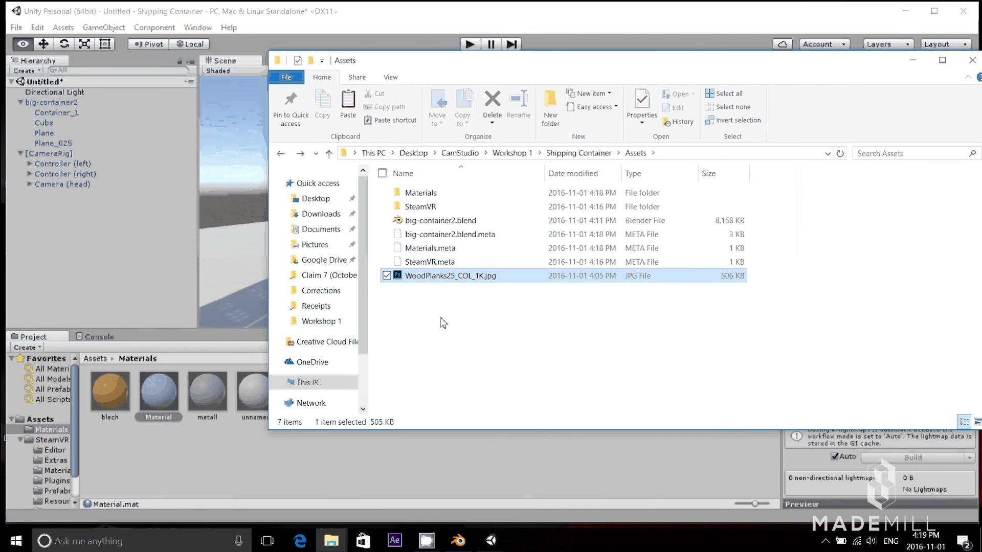
Step: Switch to Unity and view the import settings of the WoodPlanks25_COL_1K texture in the Assets folder
{"action": "left_click", "coordinate": [110, 397]}
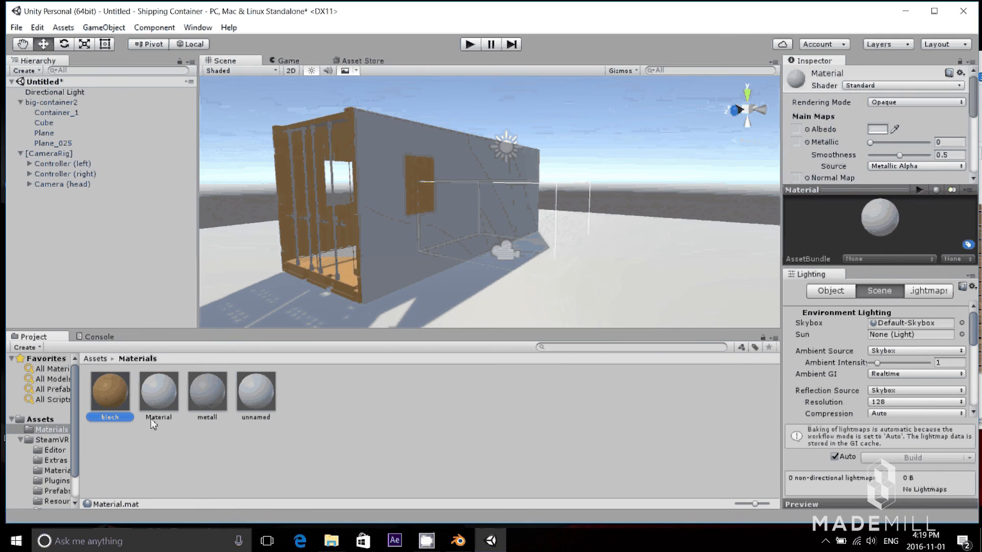
{"action": "left_click", "coordinate": [95, 358]}
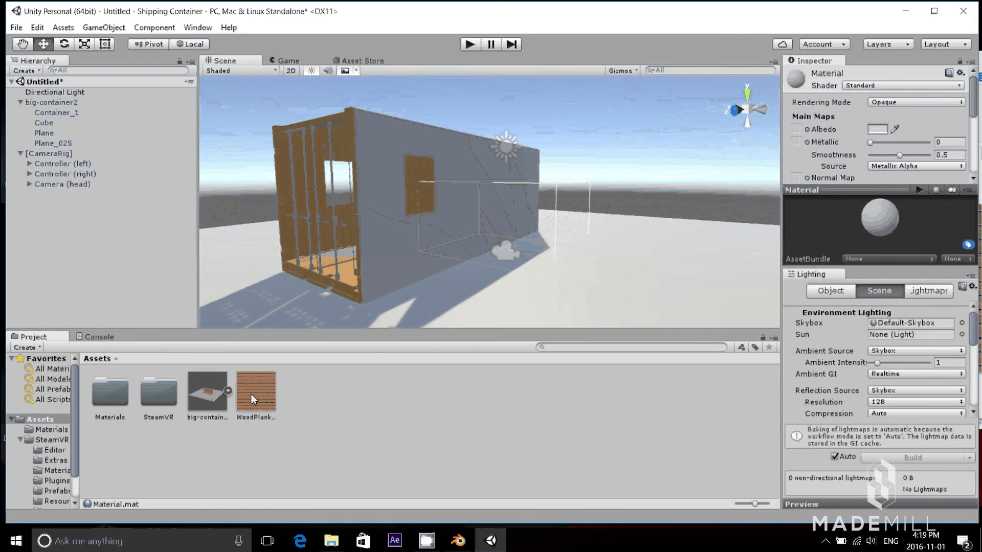
{"action": "left_click", "coordinate": [260, 401]}
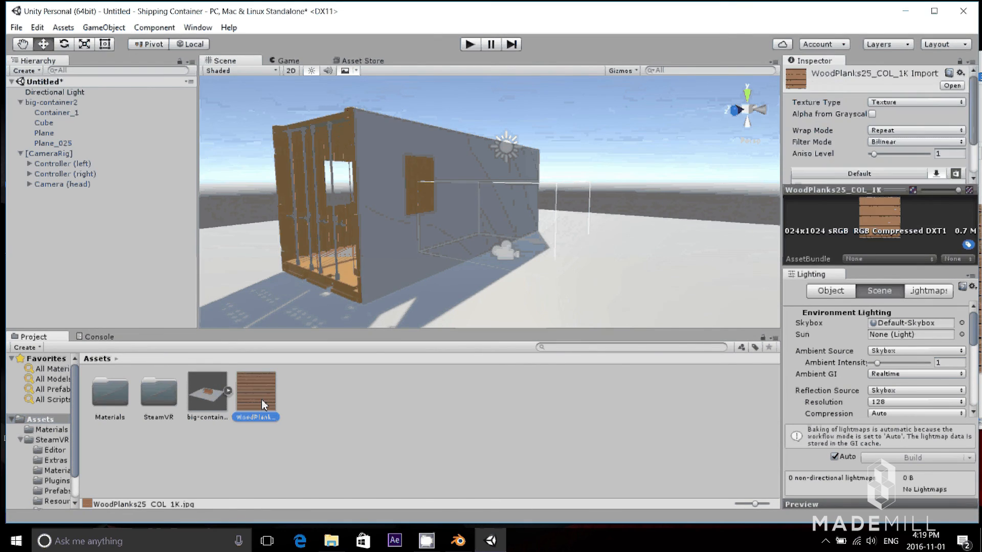
Step: Assign the WoodPlanks25_COL_1K texture as the Albedo map of the Cube side wall's material and deselect the wall
{"action": "left_click", "coordinate": [529, 262]}
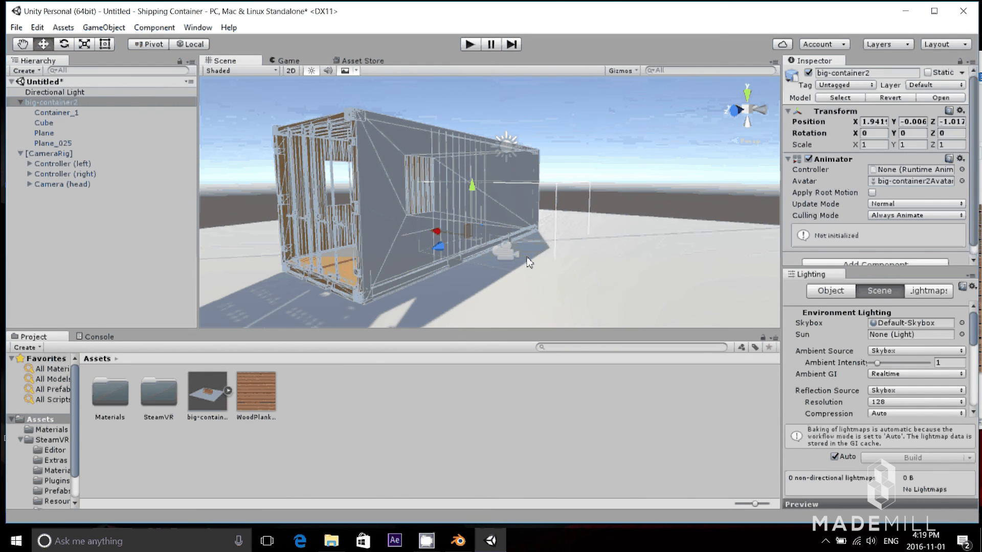
{"action": "left_click", "coordinate": [529, 262]}
{"action": "scroll", "coordinate": [800, 231], "scroll_direction": "down", "scroll_amount": 5}
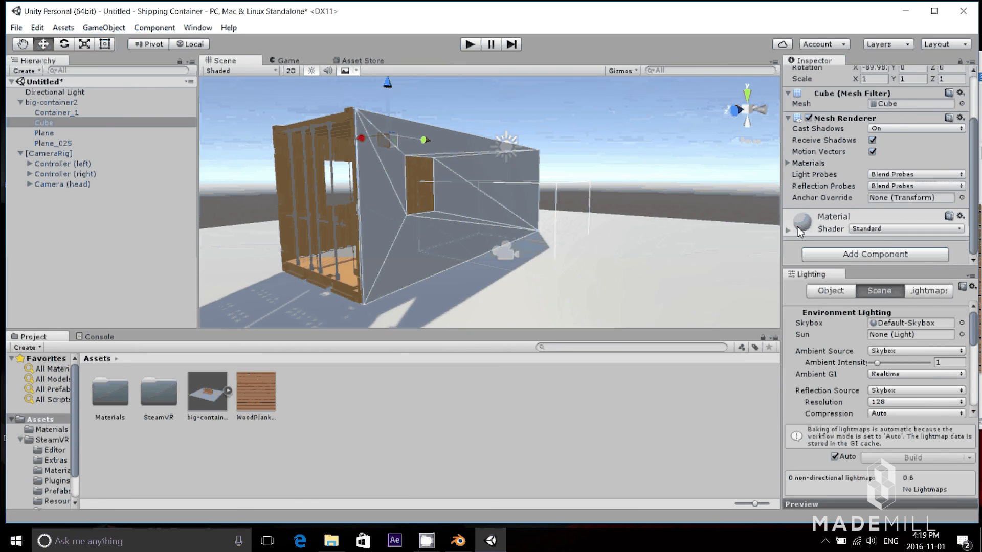
{"action": "left_click", "coordinate": [800, 230]}
{"action": "scroll", "coordinate": [800, 225], "scroll_direction": "down", "scroll_amount": 3}
{"action": "left_click", "coordinate": [800, 199]}
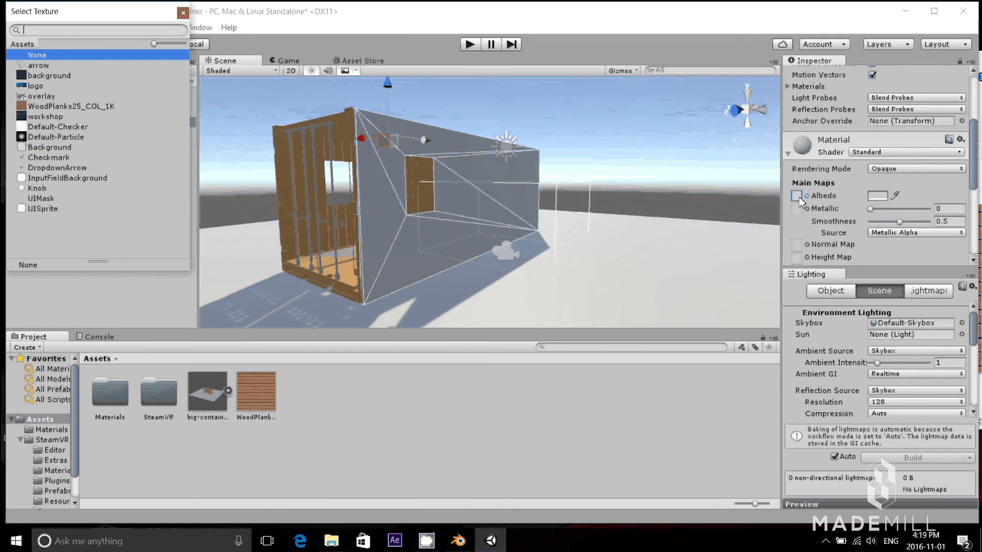
{"action": "left_click", "coordinate": [71, 106]}
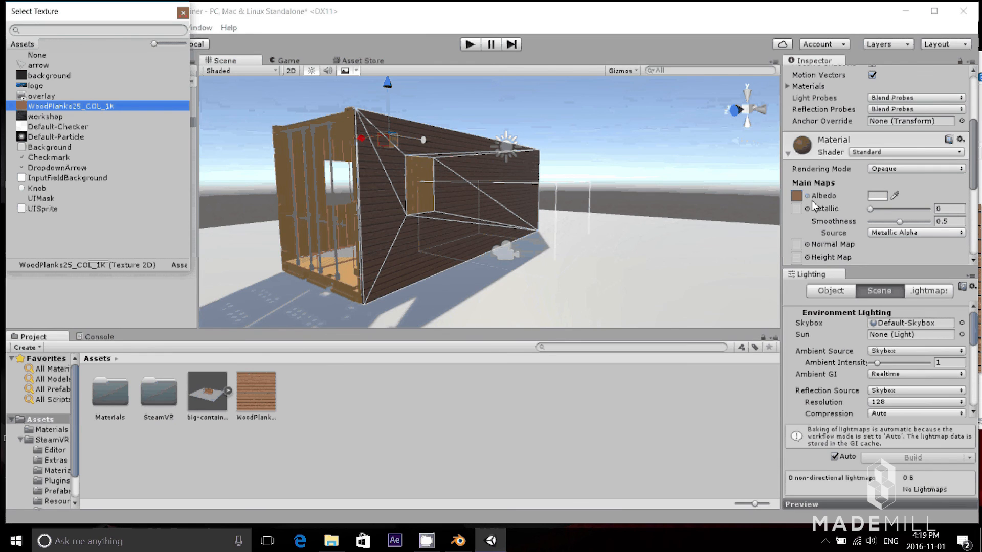
{"action": "left_click", "coordinate": [692, 219]}
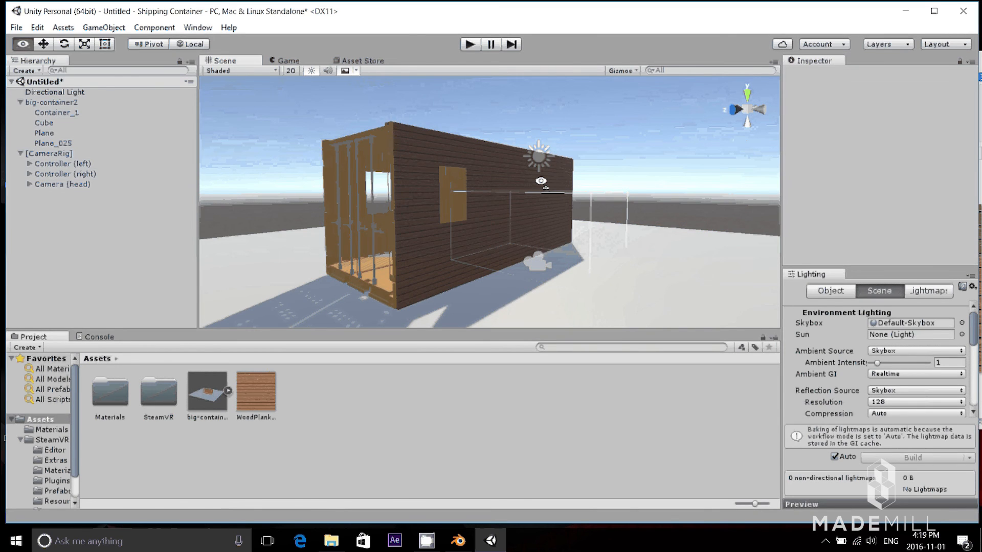
Step: Examine the wood plank texture on the container's window wall up close
{"action": "right_click_drag", "start_coordinate": [541, 181], "coordinate": [472, 183]}
{"action": "key", "text": "w"}
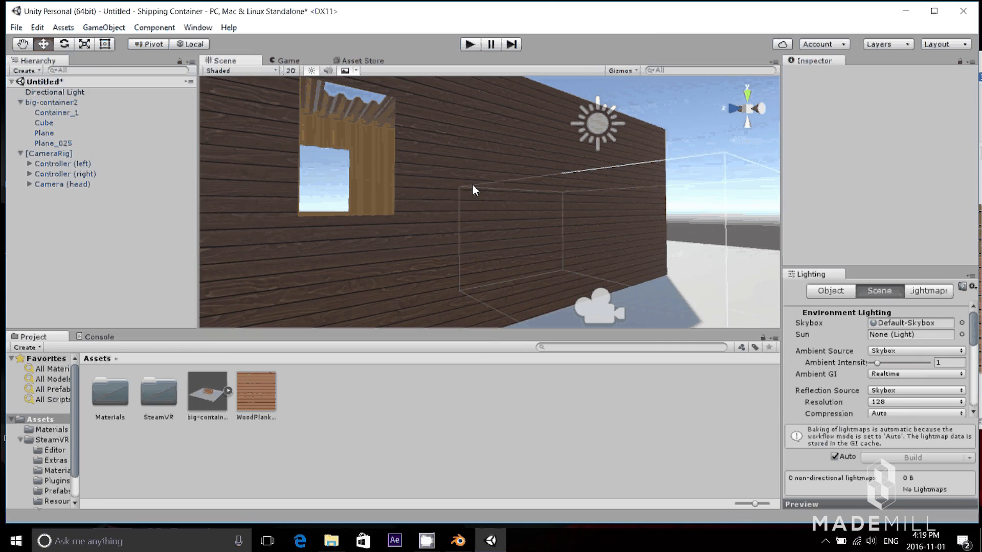
{"action": "key", "text": "alt+Tab"}
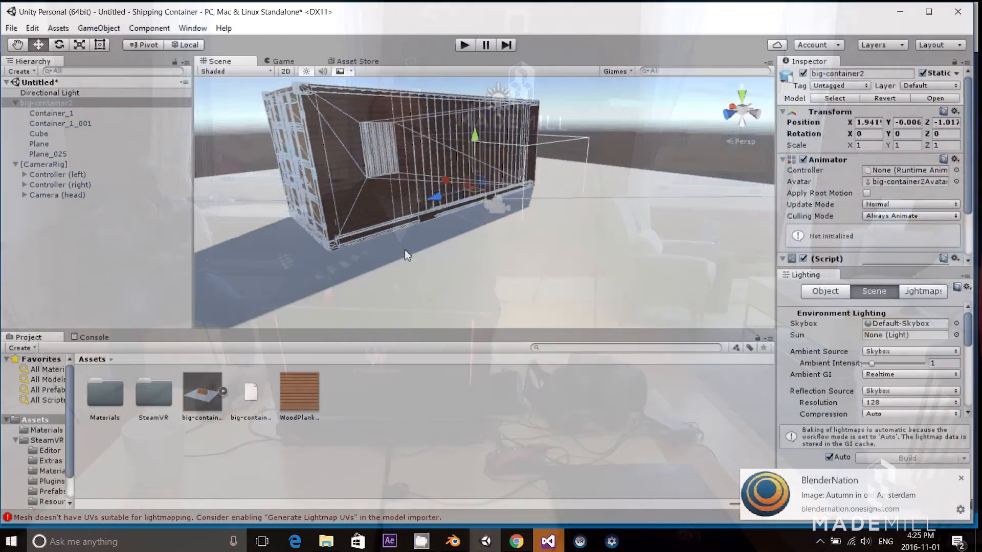
Step: Deselect the container and open the Windows display projection options
{"action": "left_click", "coordinate": [535, 193]}
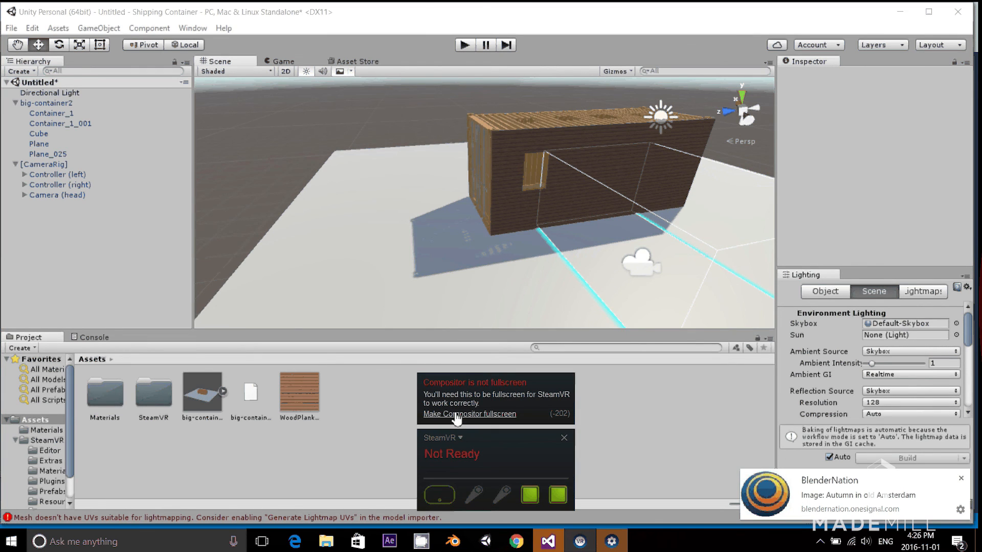
{"action": "key", "text": "super+p"}
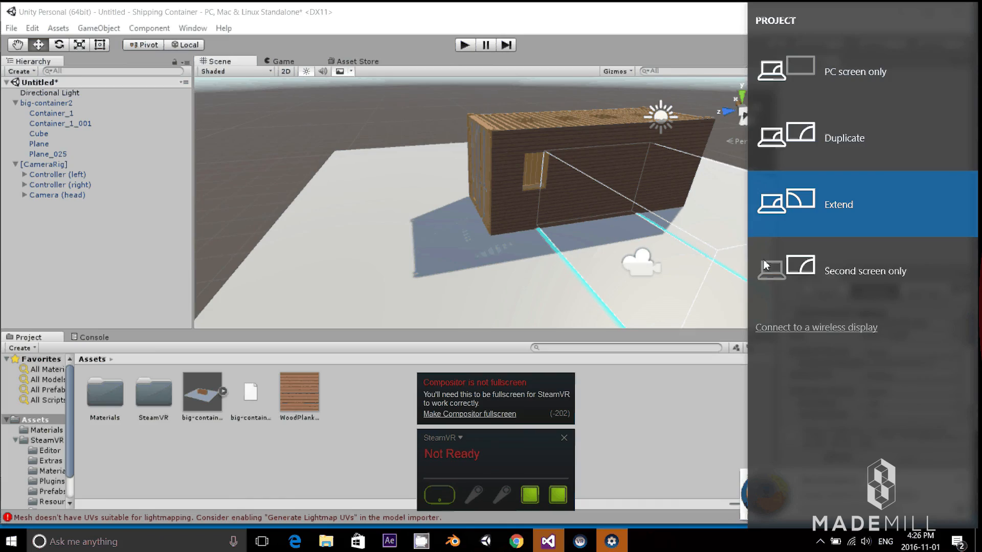